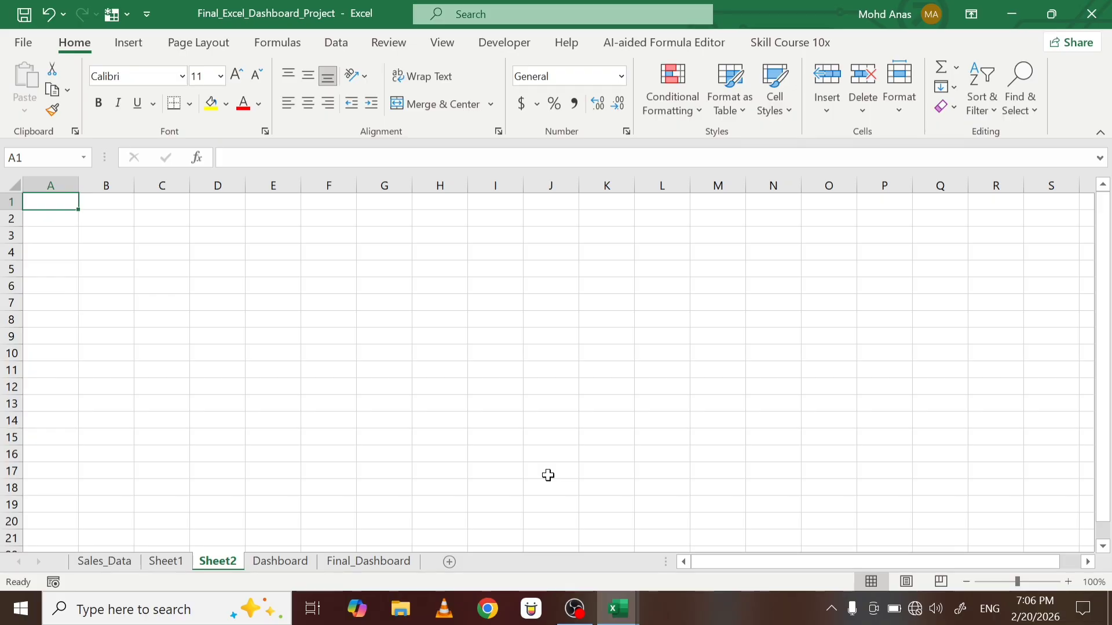
- Review the source table on the Sales_Data sheet, selecting the range A1:G11
left_click(166, 562)
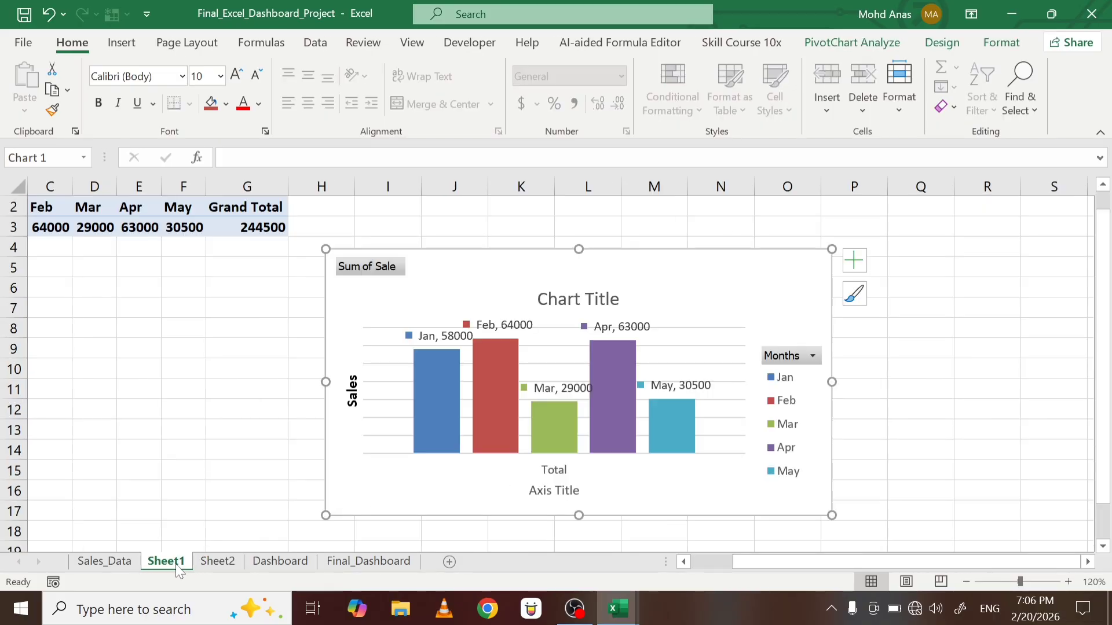
left_click(105, 562)
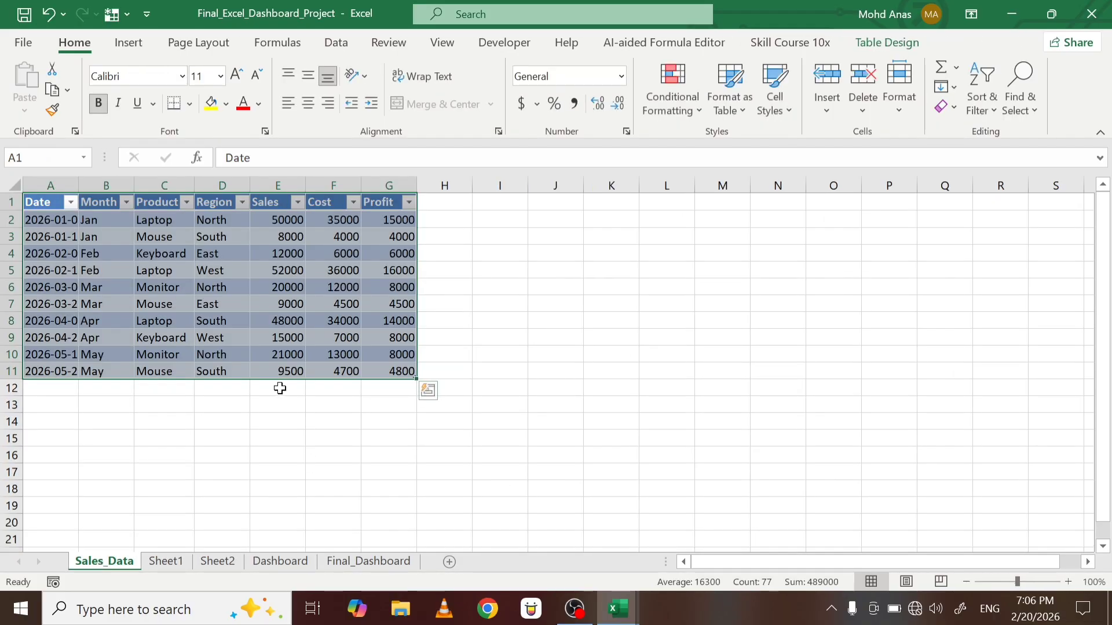
left_click(494, 361)
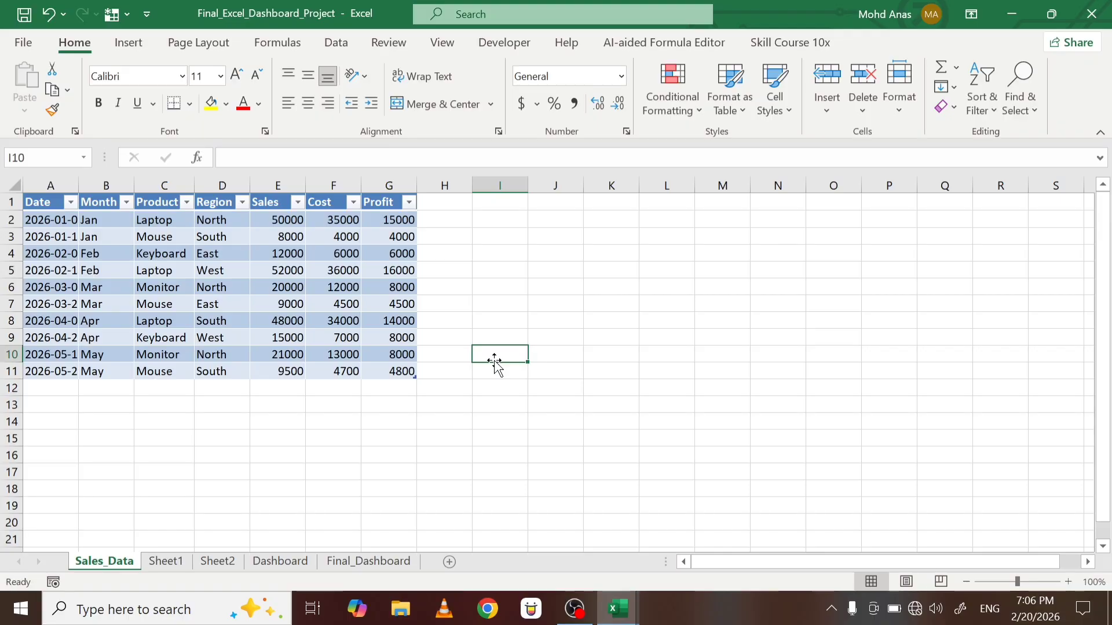
left_click_drag(43, 200, 400, 371)
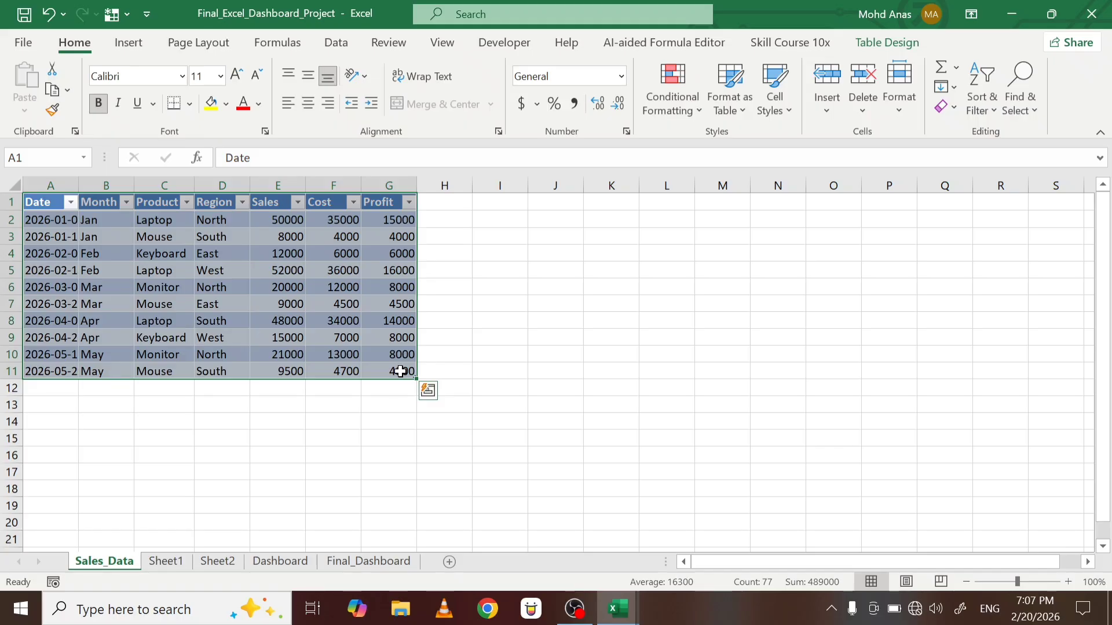
- Delete the Sheet1 worksheet containing the pivot chart
left_click(165, 562)
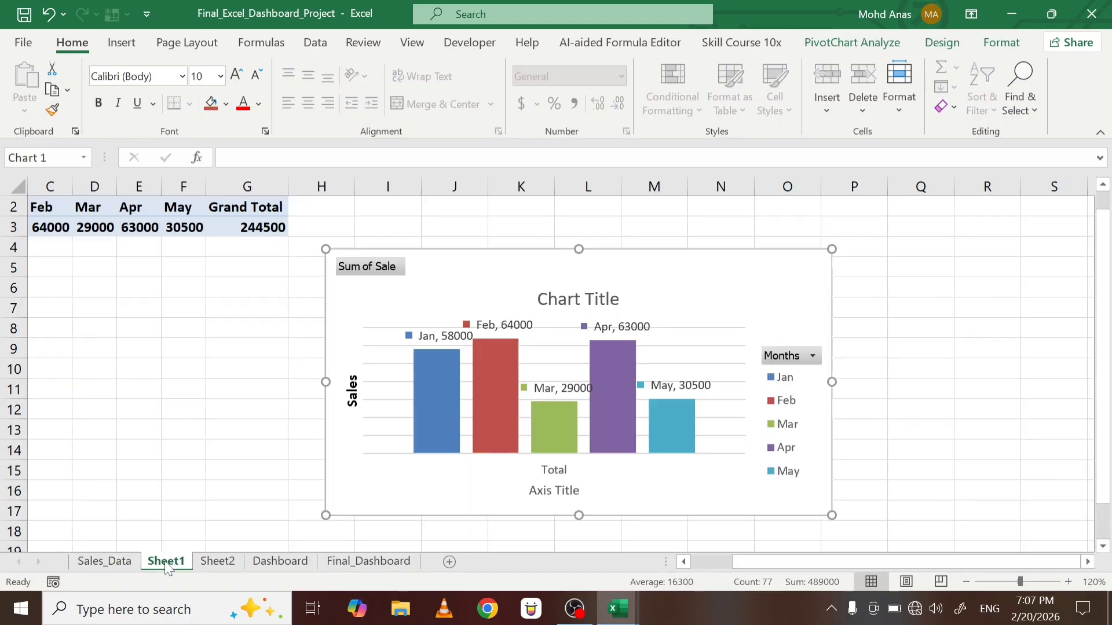
right_click(166, 565)
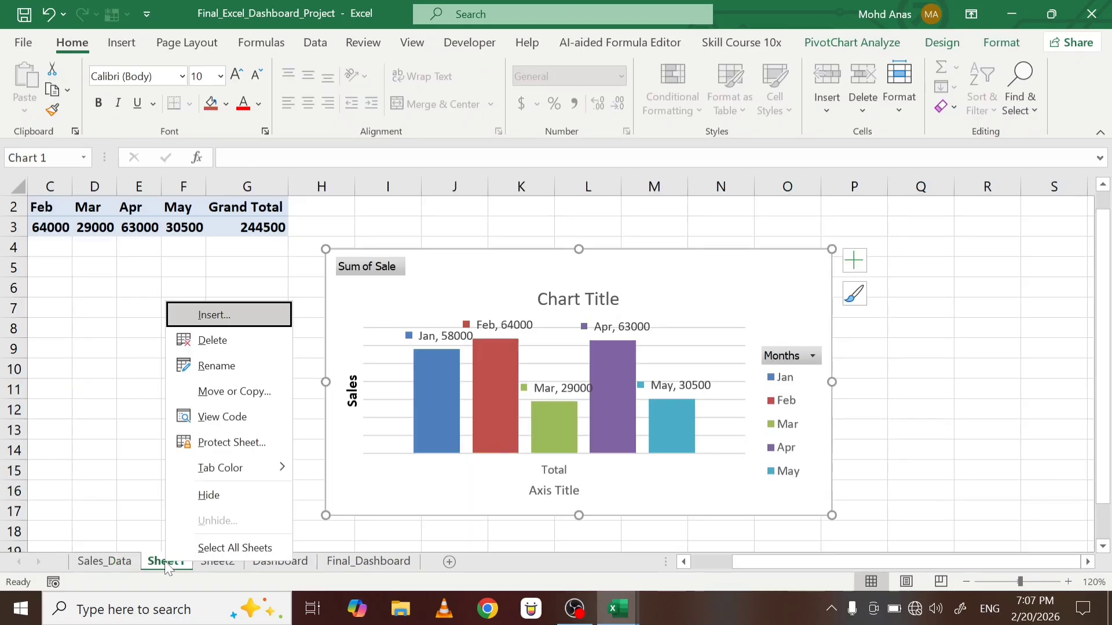
left_click(196, 340)
left_click(529, 353)
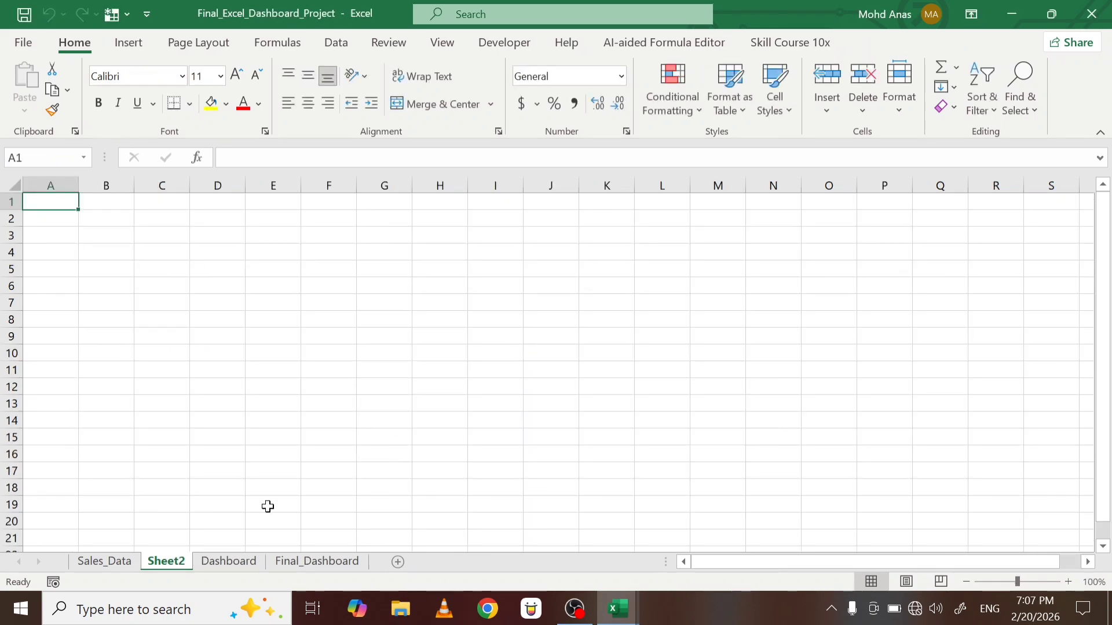
- Delete the existing Dashboard worksheet
left_click(224, 561)
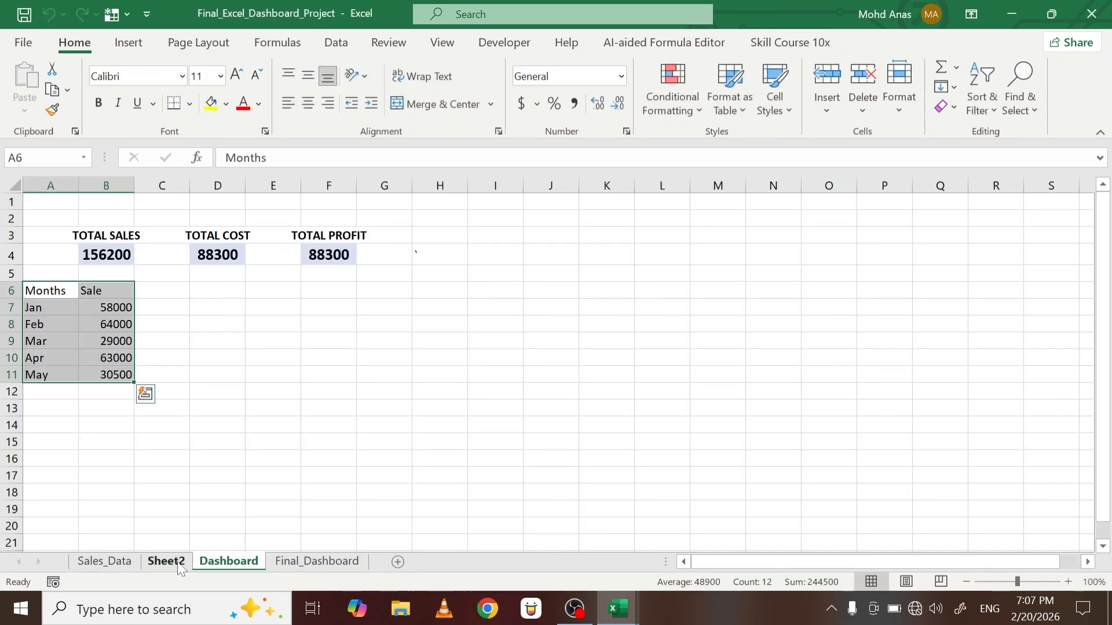
right_click(210, 564)
left_click(243, 342)
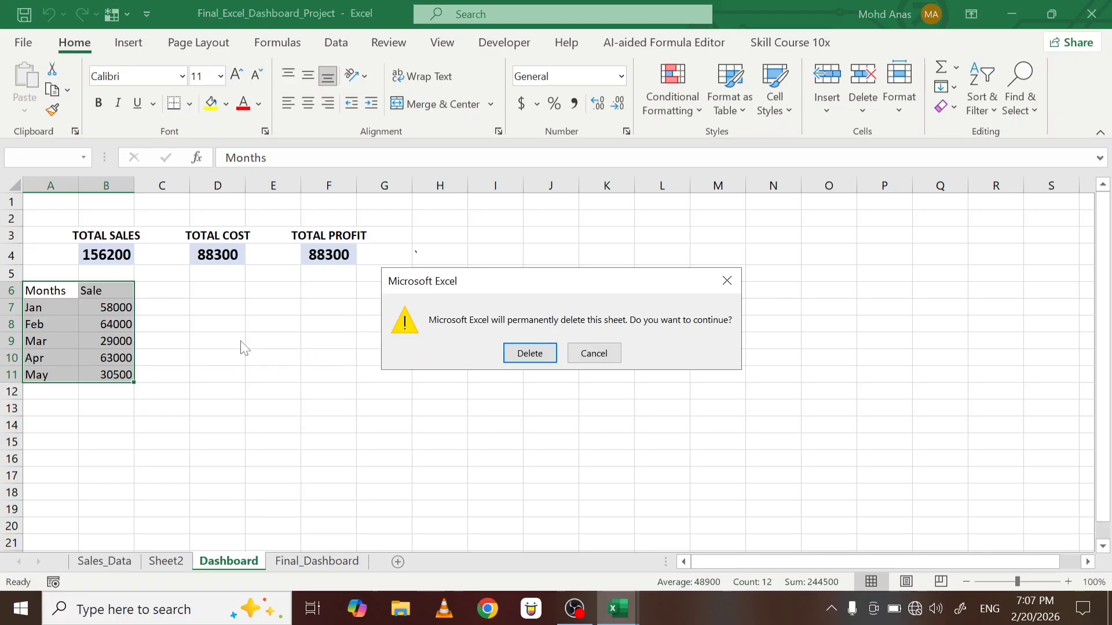
left_click(529, 350)
- Rename the empty Sheet2 worksheet as Dashboard
left_click(176, 561)
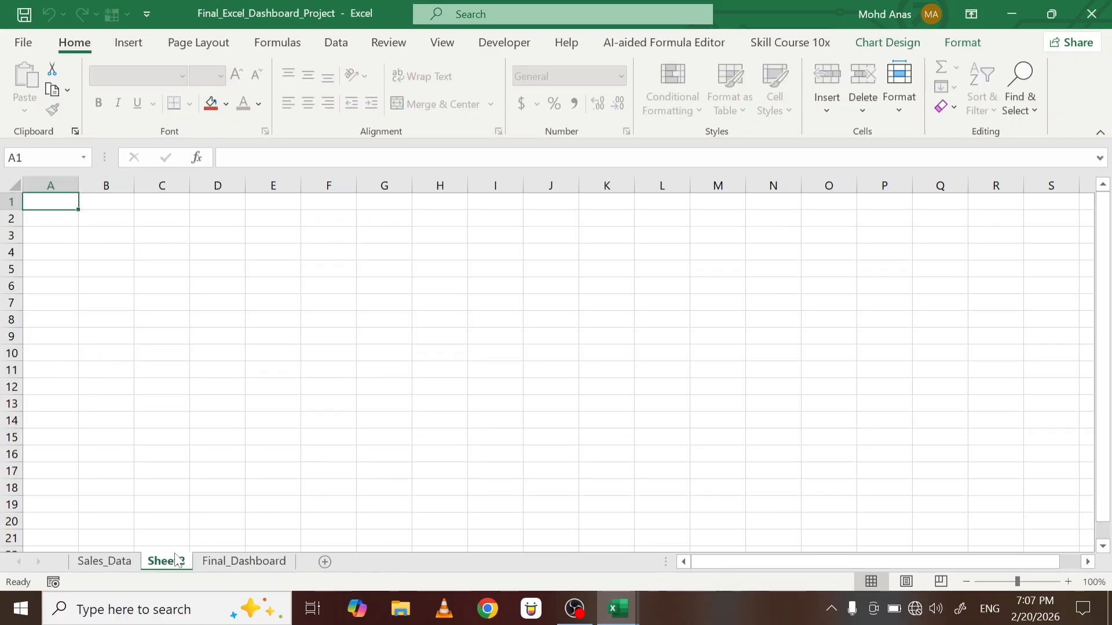
right_click(177, 560)
left_click(222, 364)
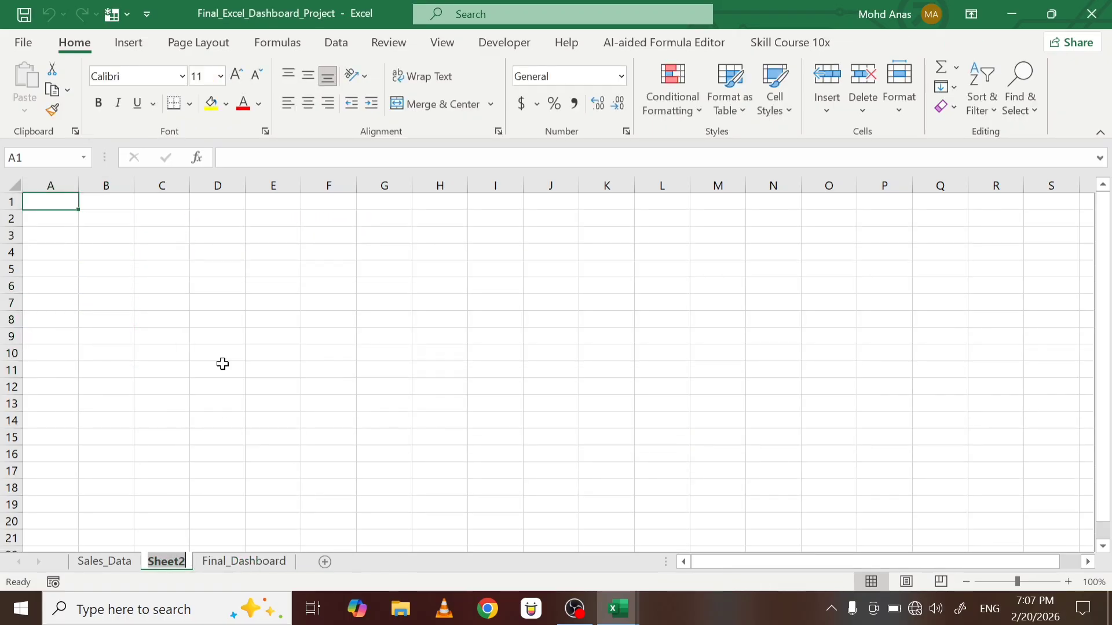
type("Dash")
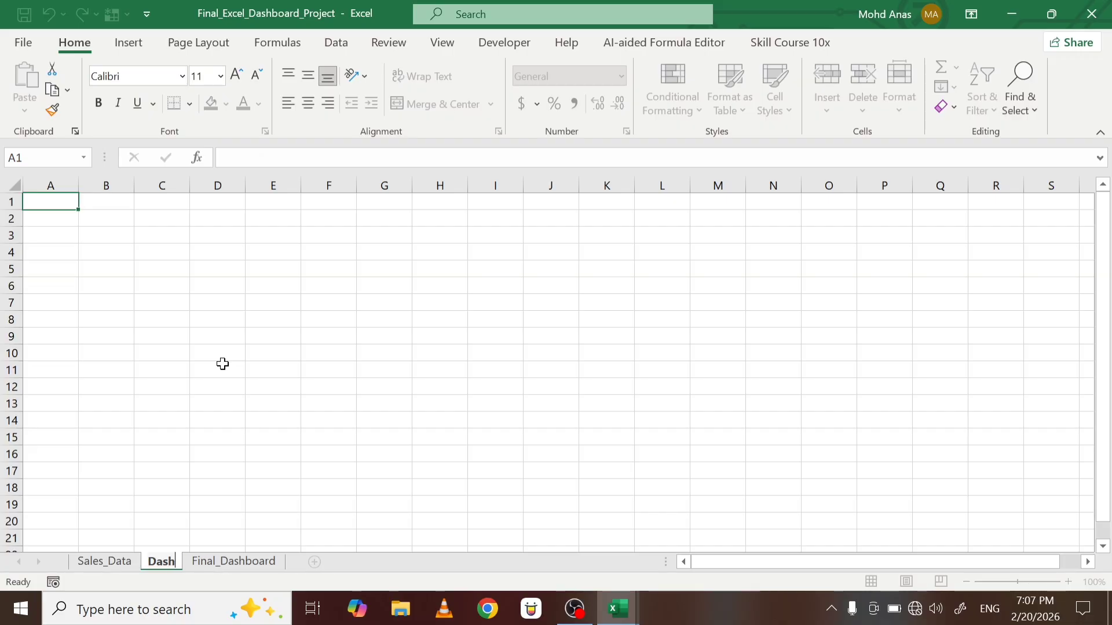
type("board")
key("Return")
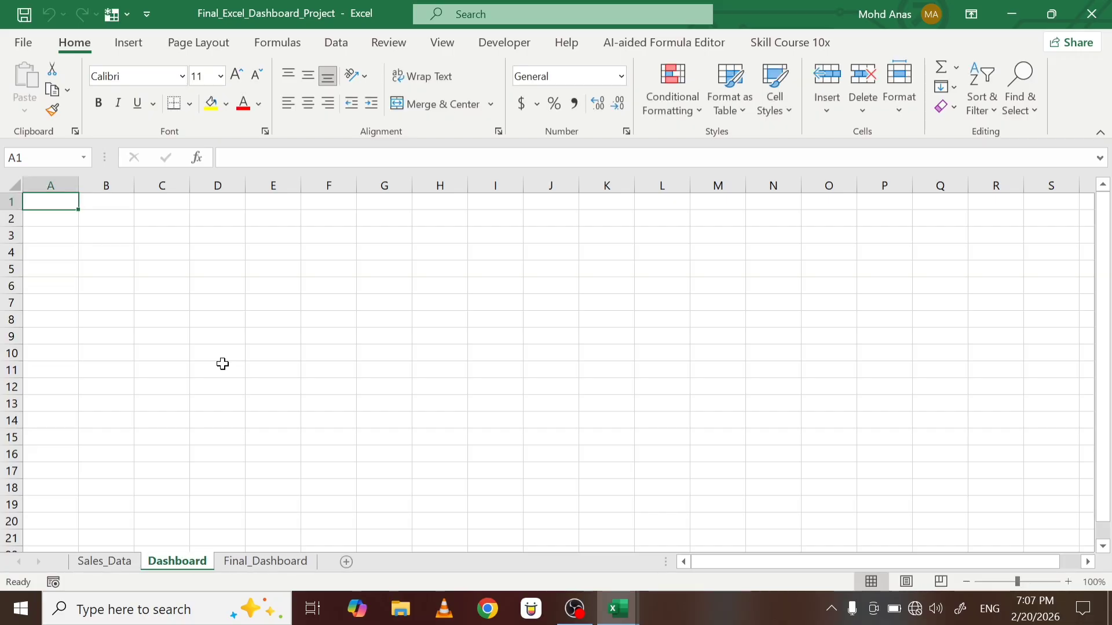
- Copy the totals block A2:F3 from the Final_Dashboard sheet and paste it at B2 of the Dashboard sheet
left_click(243, 565)
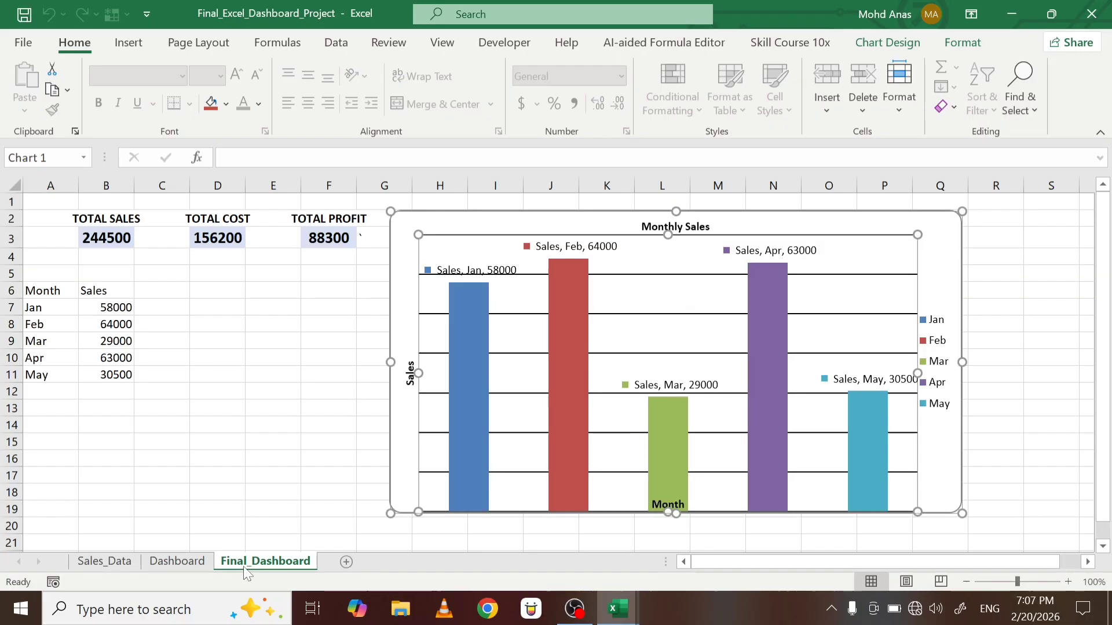
left_click_drag(74, 217, 352, 243)
key("ctrl+c")
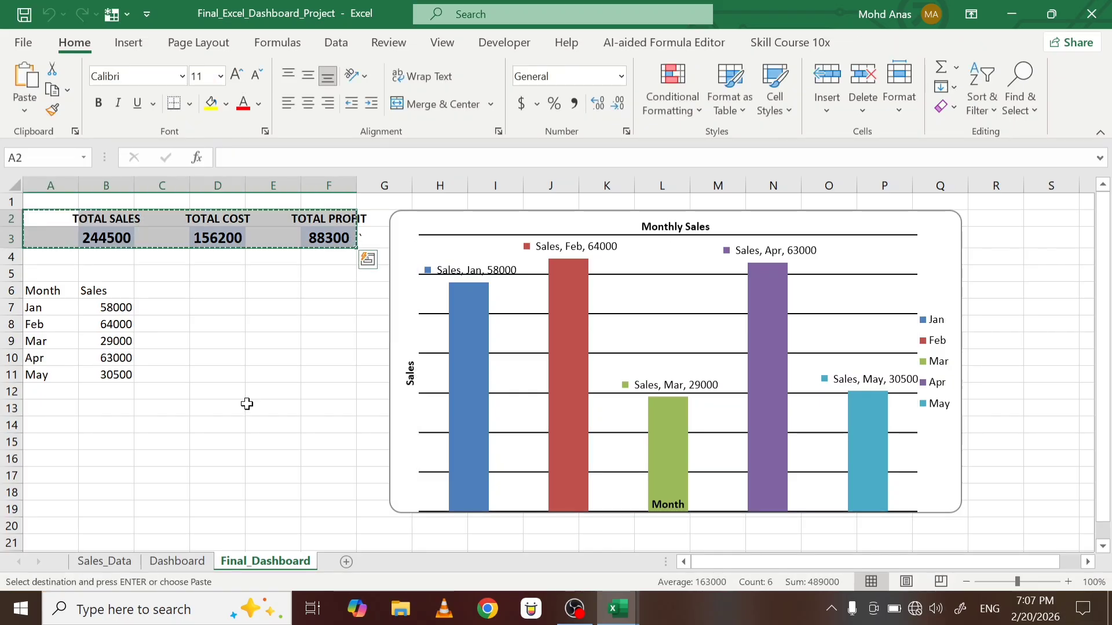
left_click(173, 560)
left_click(108, 222)
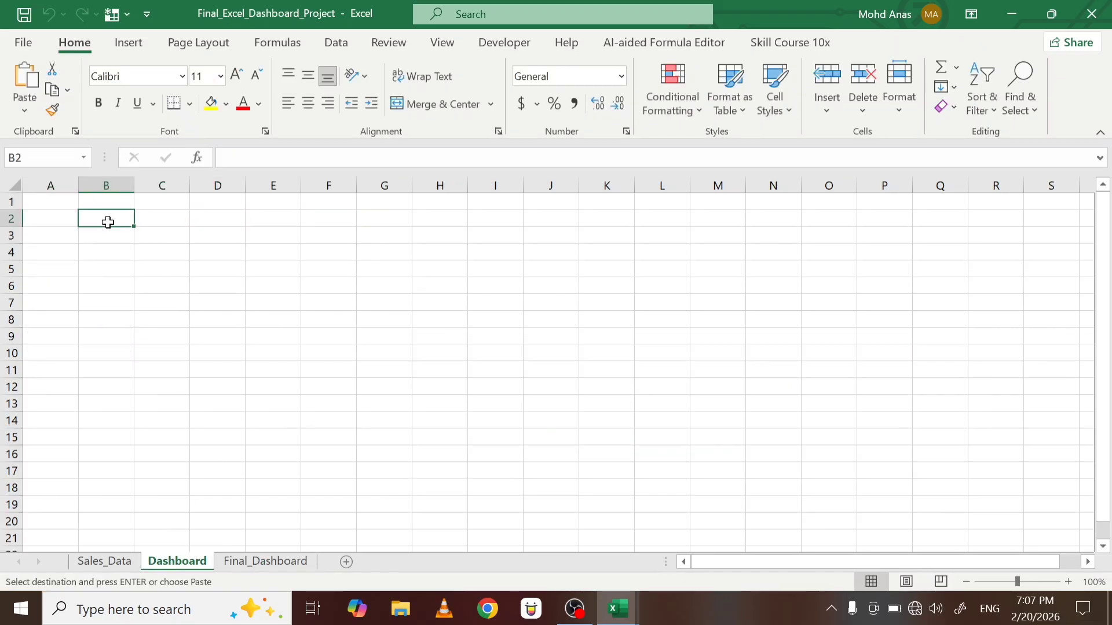
key("ctrl+v")
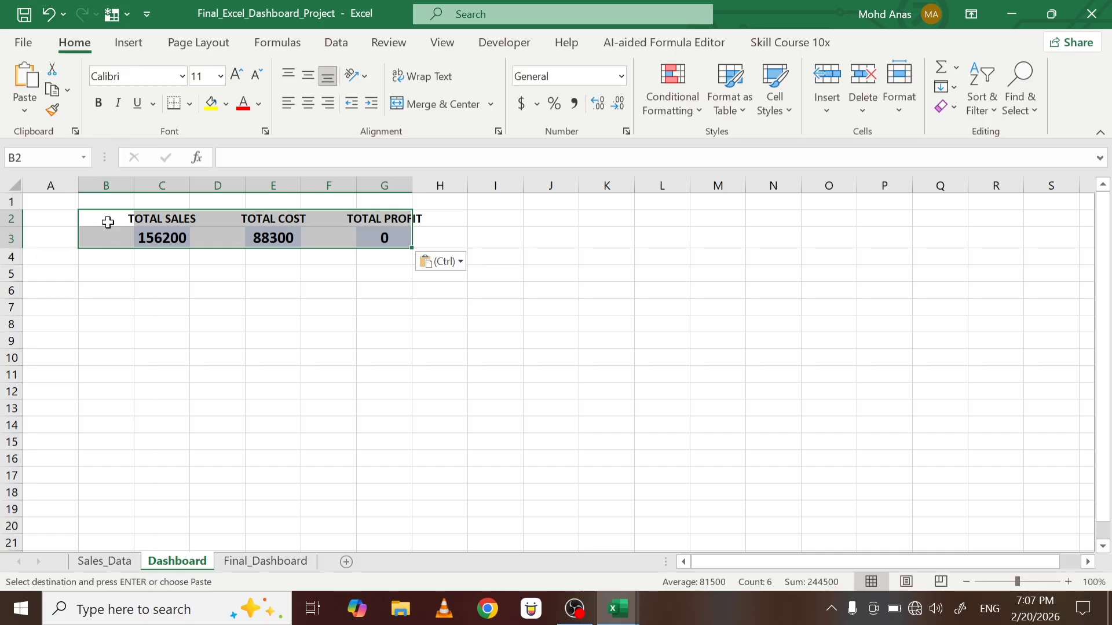
left_click(125, 296)
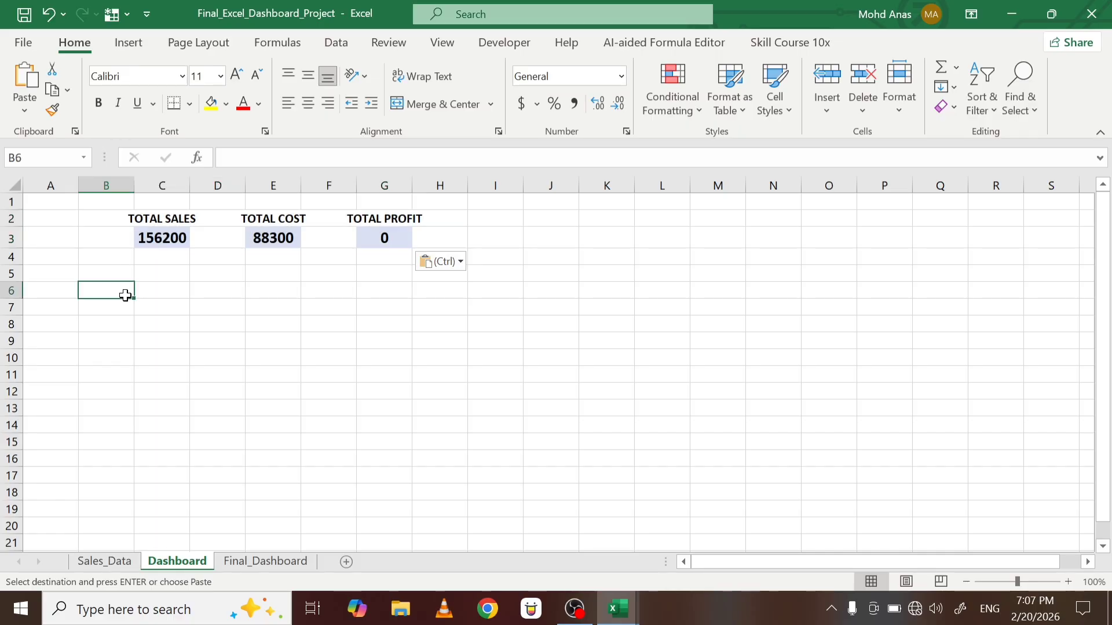
- Check the pasted TOTAL PROFIT formula against Sales_Data and clear the contents of C3:G3 on the Dashboard sheet
left_click(382, 237)
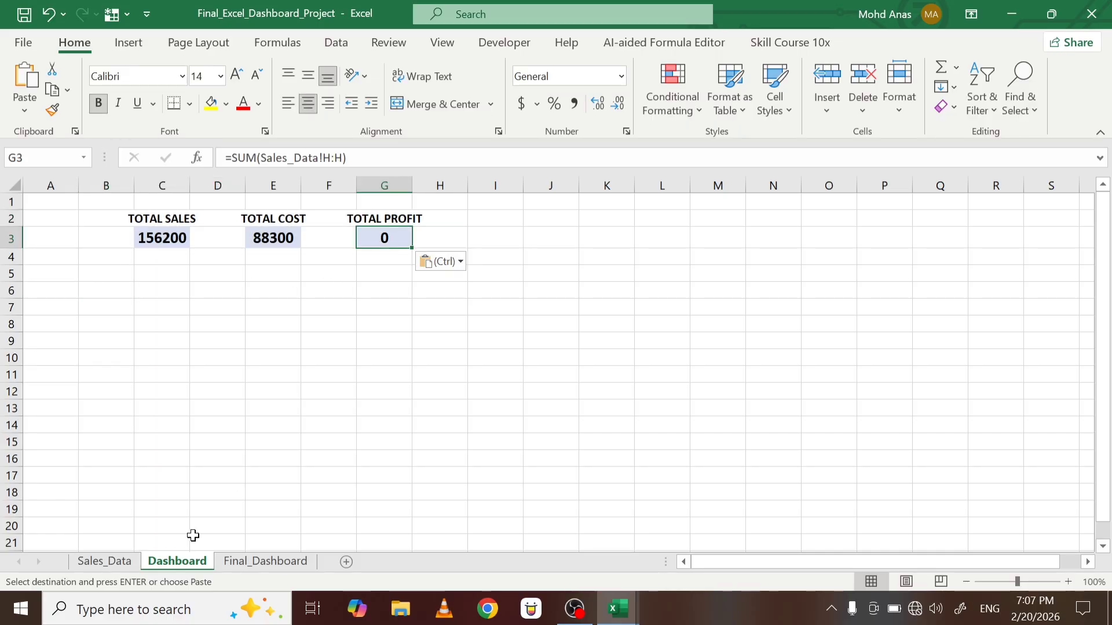
left_click(124, 564)
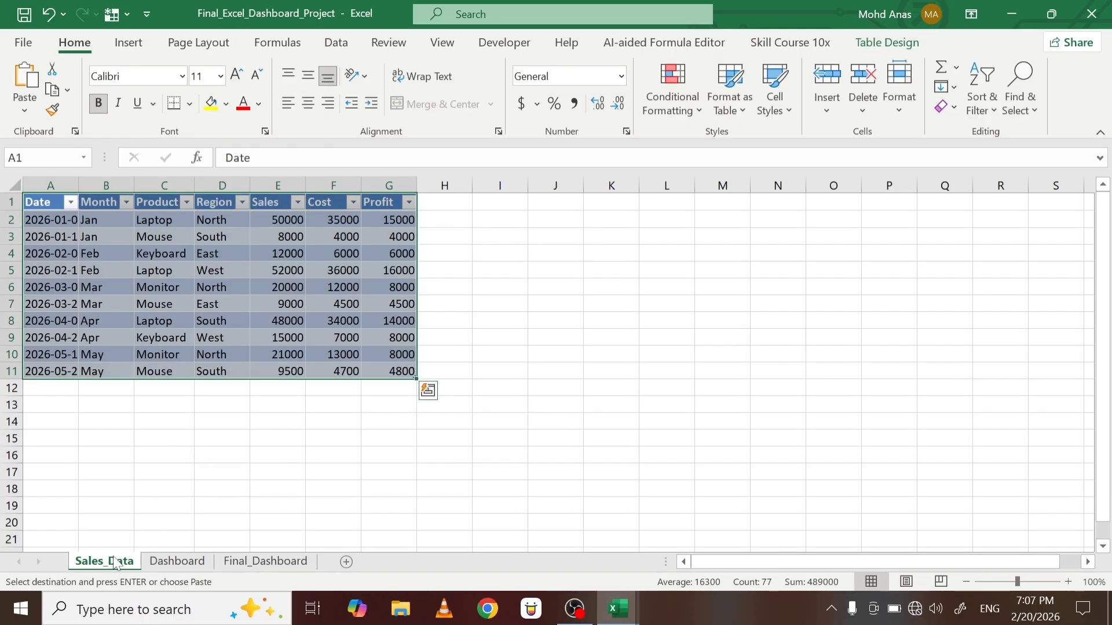
left_click(177, 561)
left_click_drag(159, 238, 390, 241)
key("Delete")
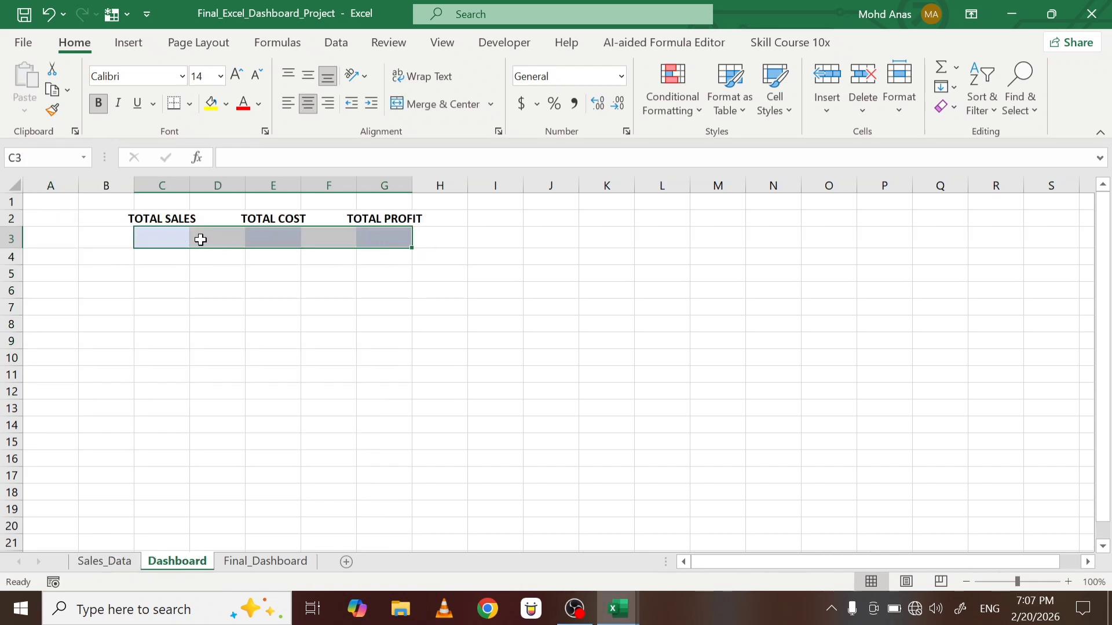
- AutoFit columns C, E and G to the TOTAL SALES, TOTAL COST and TOTAL PROFIT headings
left_click(162, 238)
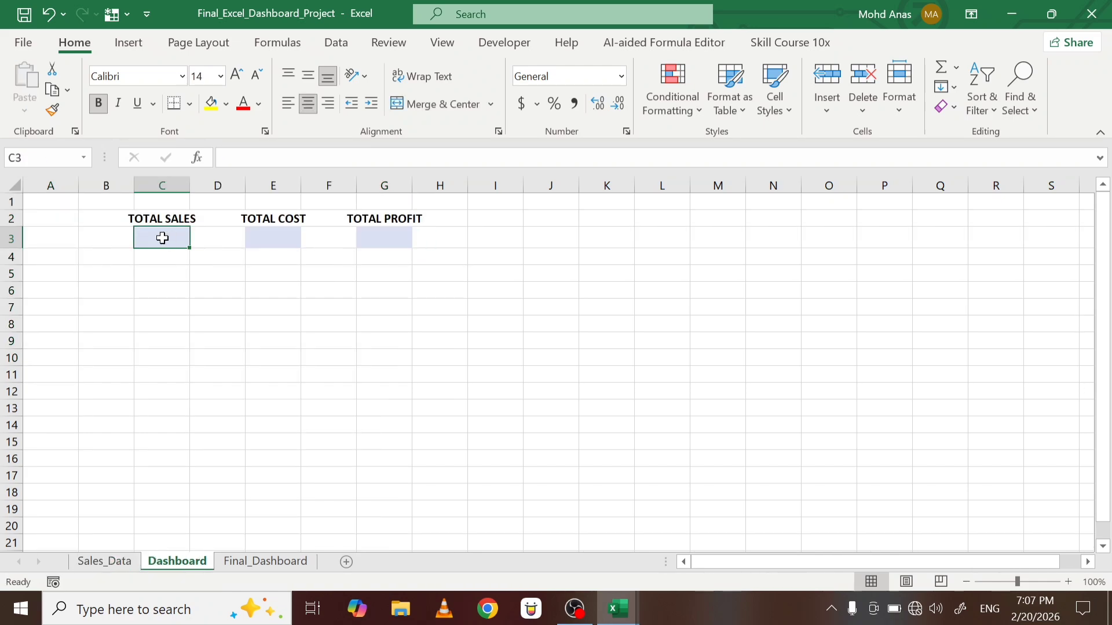
double_click(189, 183)
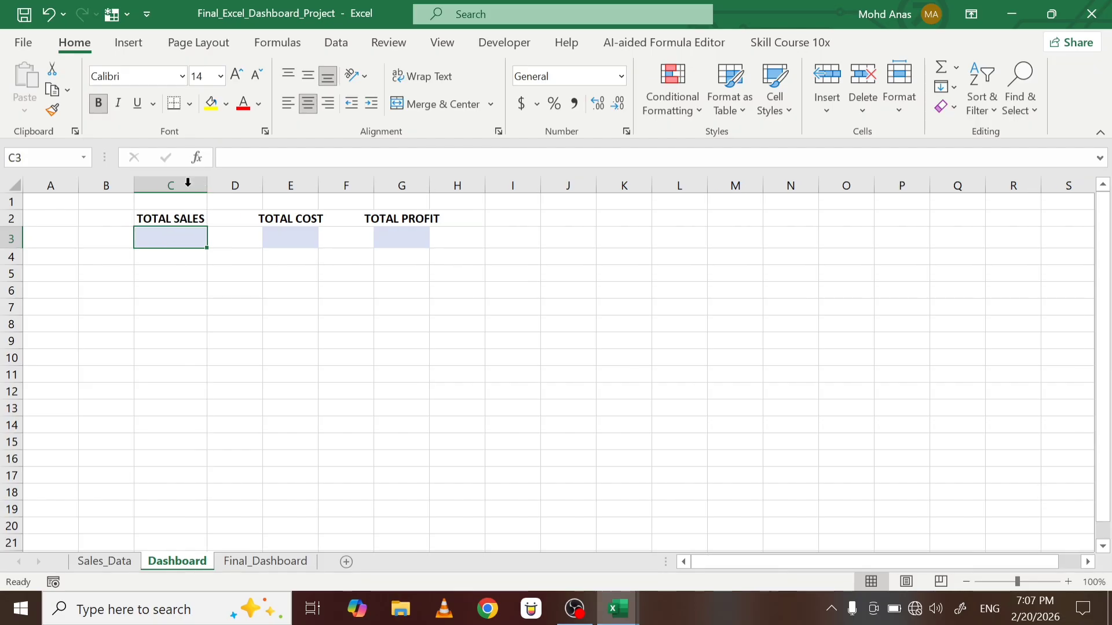
double_click(319, 184)
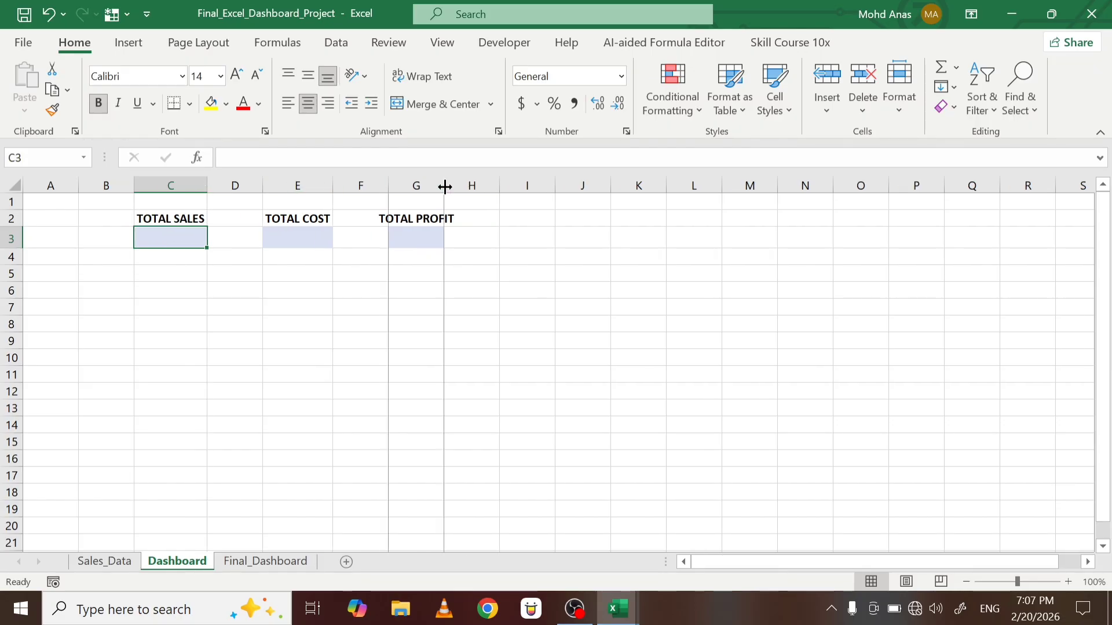
double_click(444, 185)
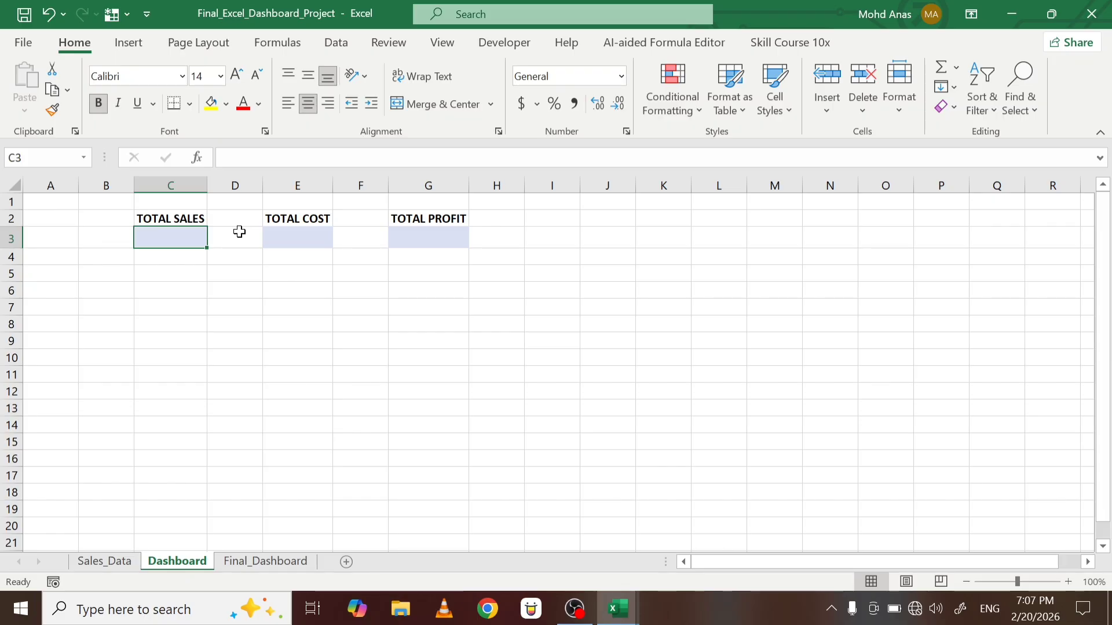
- Format the TOTAL SALES card in C2:C3 with a dark blue fill, middle alignment and white font
left_click_drag(174, 216, 178, 236)
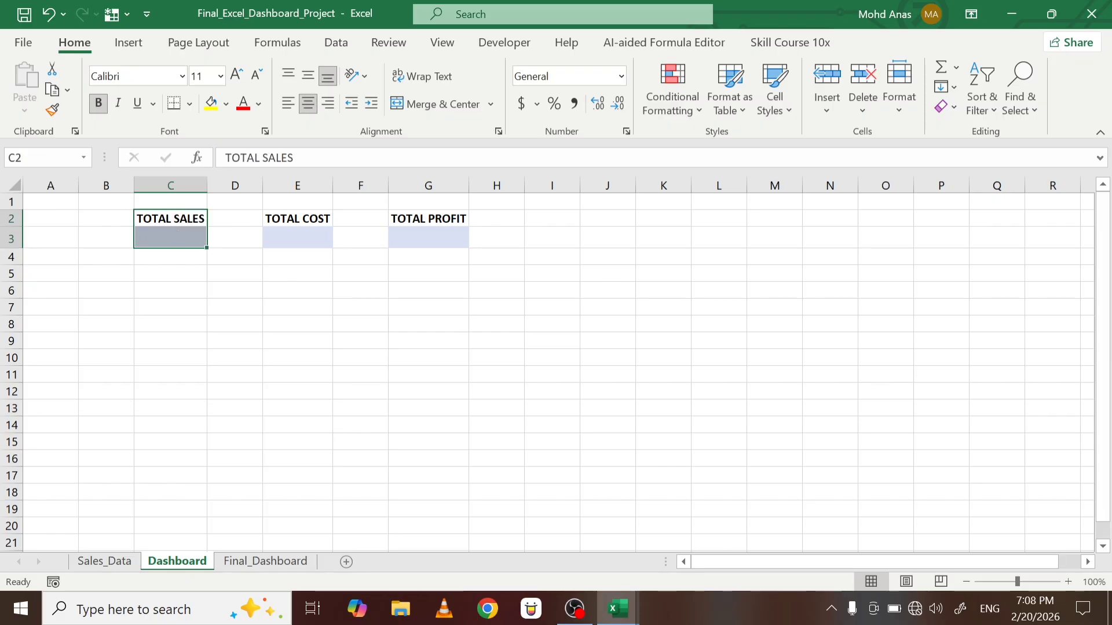
left_click(227, 104)
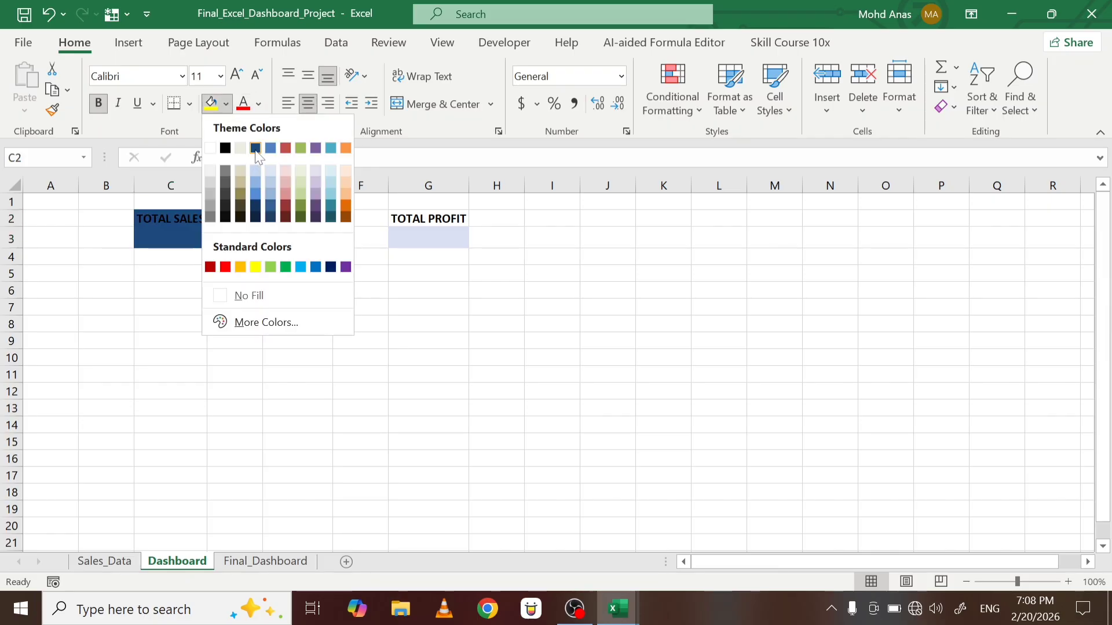
left_click(255, 149)
left_click(309, 103)
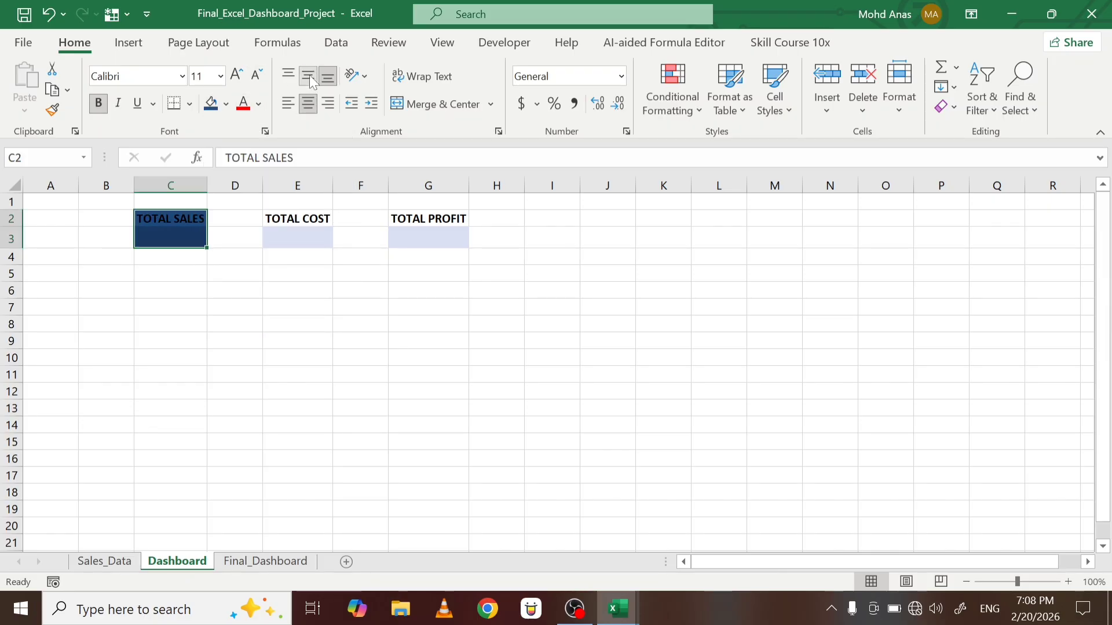
left_click(309, 75)
left_click(259, 103)
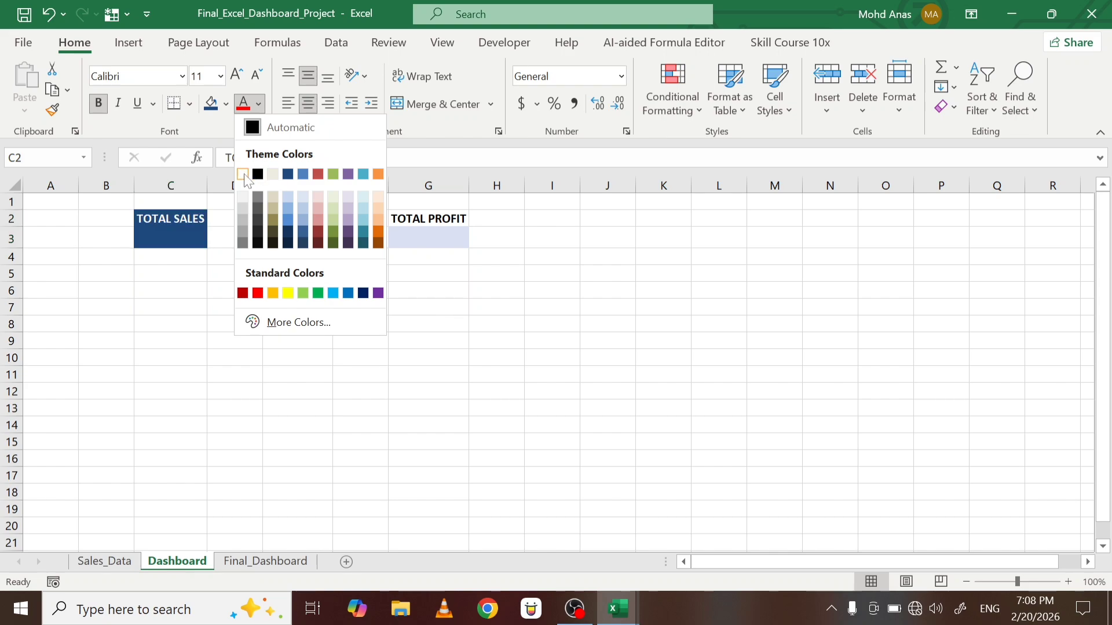
left_click(242, 173)
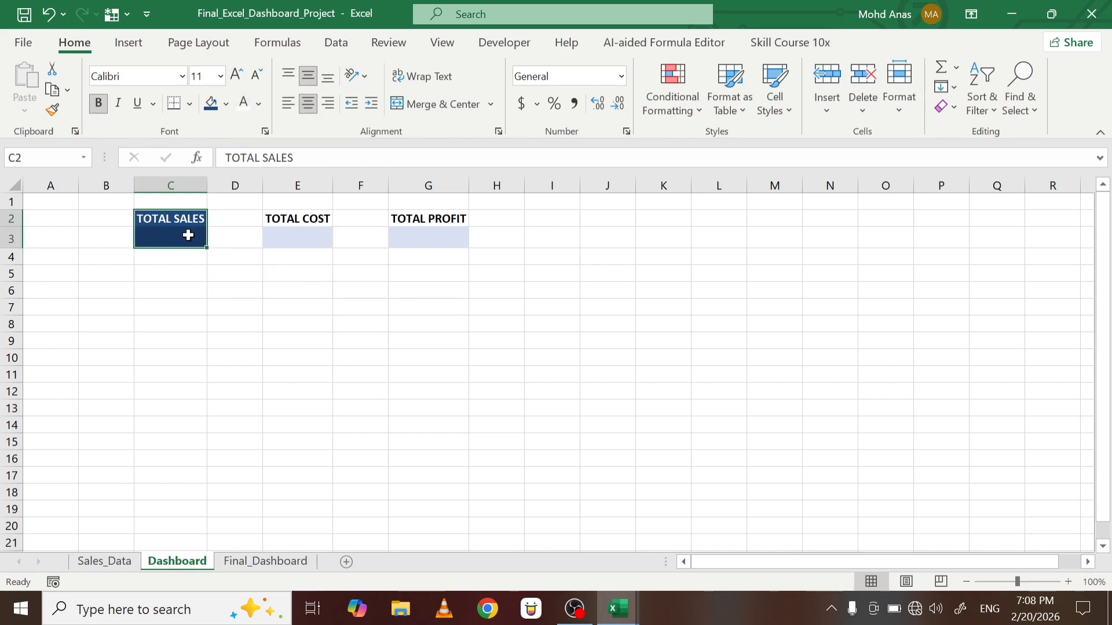
- Copy the TOTAL SALES card in C2:C3 and paste it over E2:E3 and G2:G3
key("ctrl+c")
key("Right")
key("Right")
key("shift+Down")
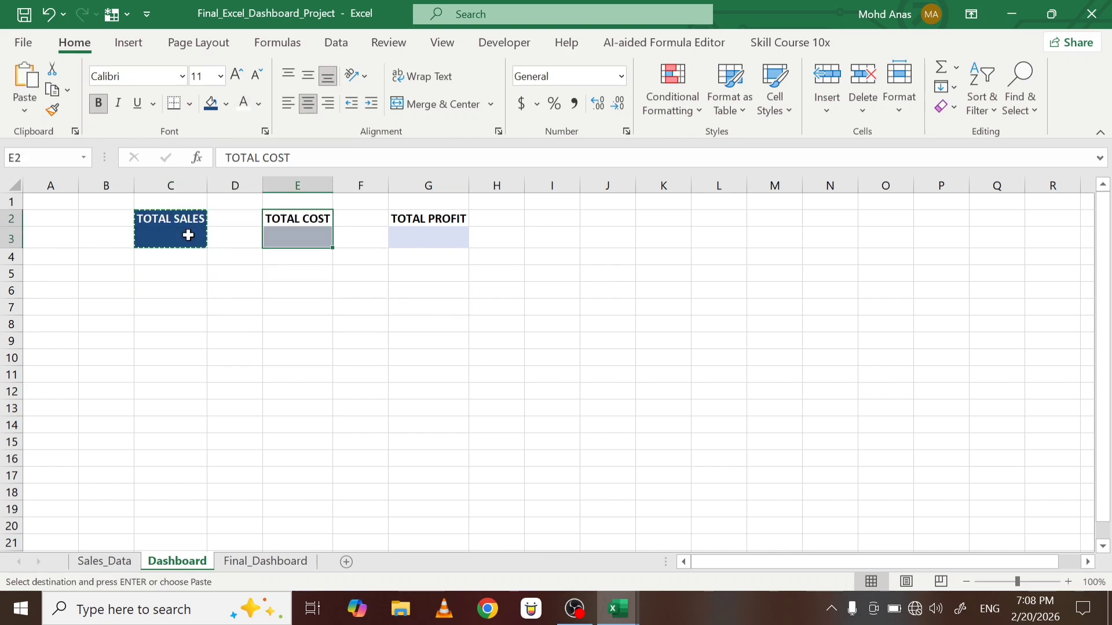
key("ctrl+v")
key("Right")
key("Right")
key("shift+Down")
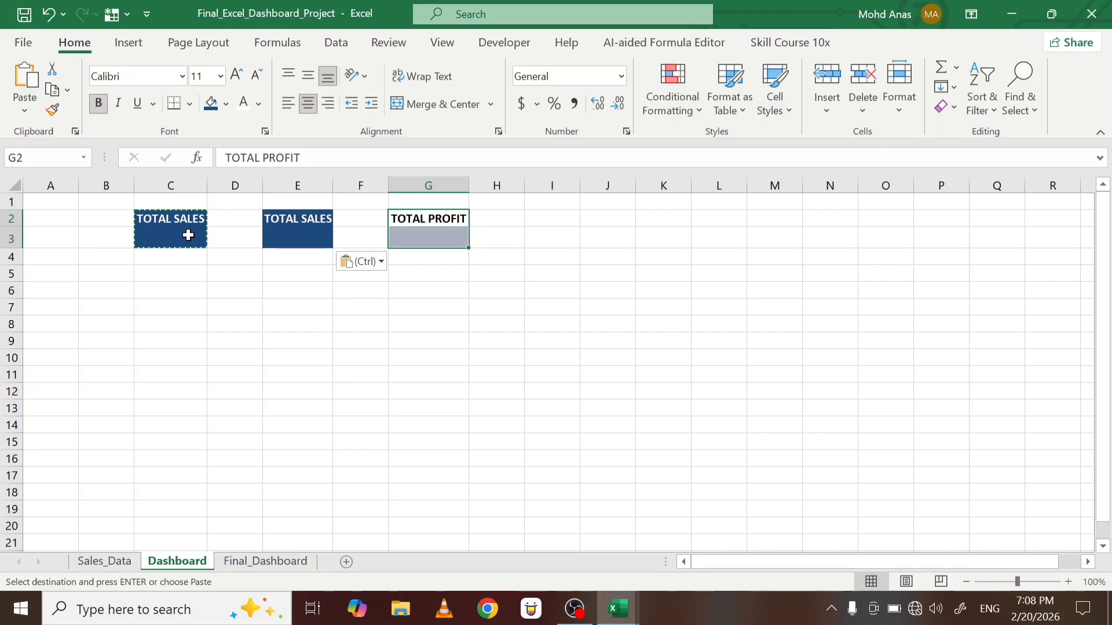
key("ctrl+v")
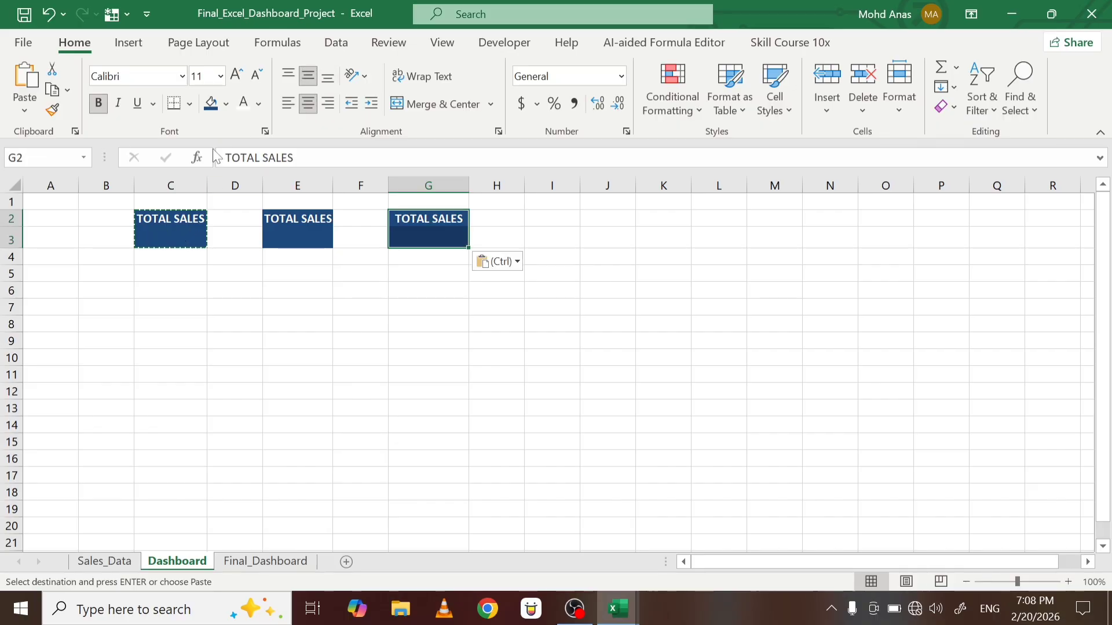
- Increase the font size of the three cards in C2:G3 to 14 and AutoFit columns C, E and G
left_click_drag(166, 214, 431, 235)
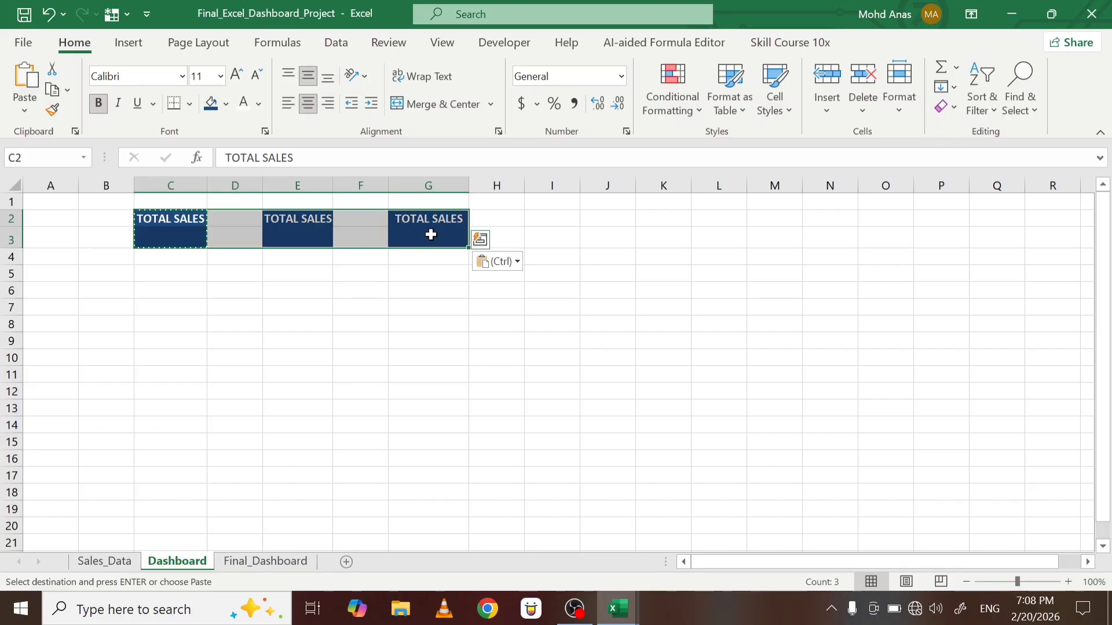
left_click(236, 76)
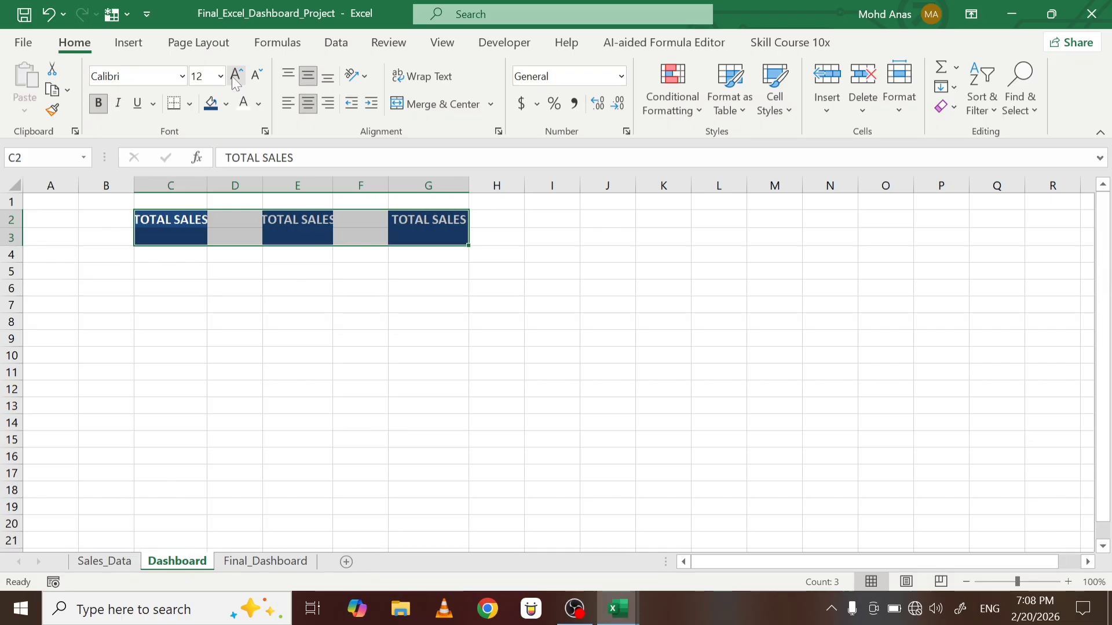
left_click(236, 77)
double_click(208, 186)
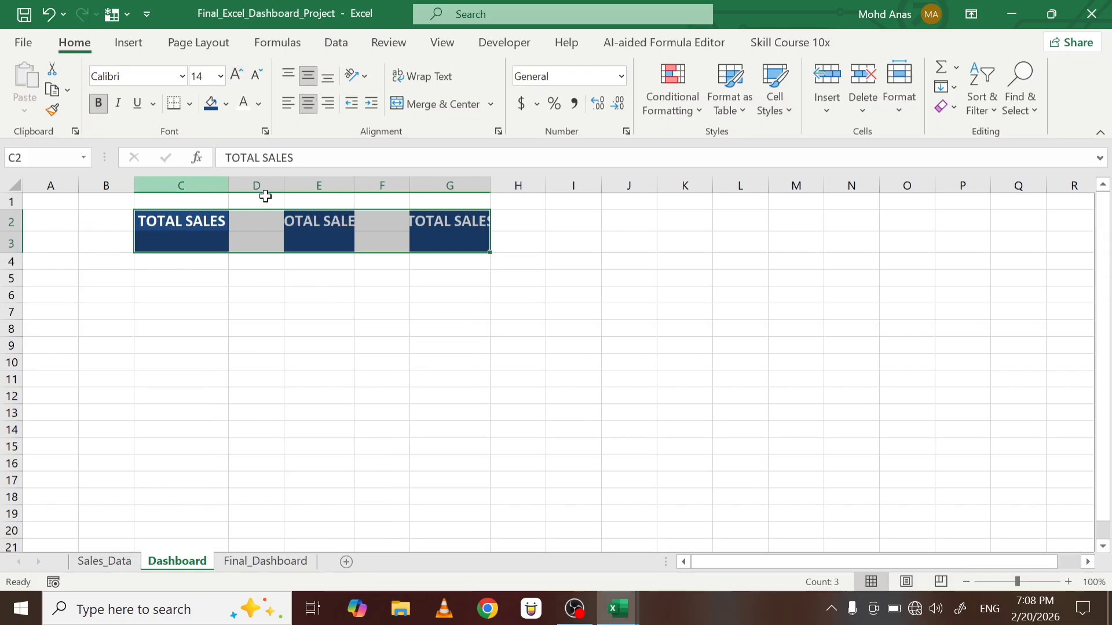
double_click(355, 185)
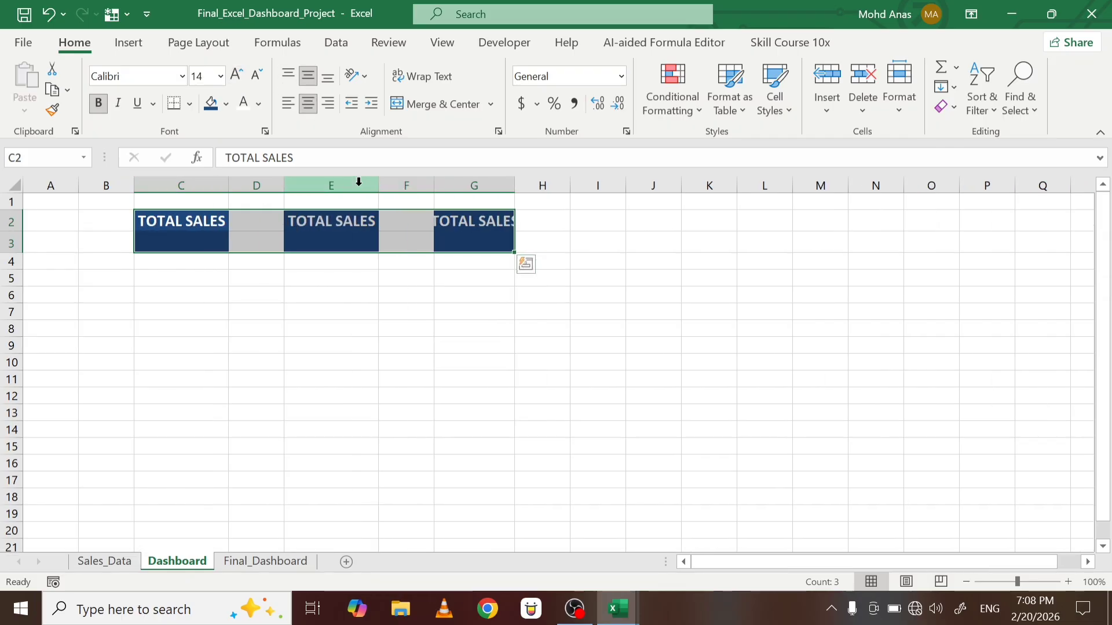
double_click(515, 185)
- Enter a SUM formula in C3 that totals the Sales column of the table on the Sales_Data sheet
left_click(204, 241)
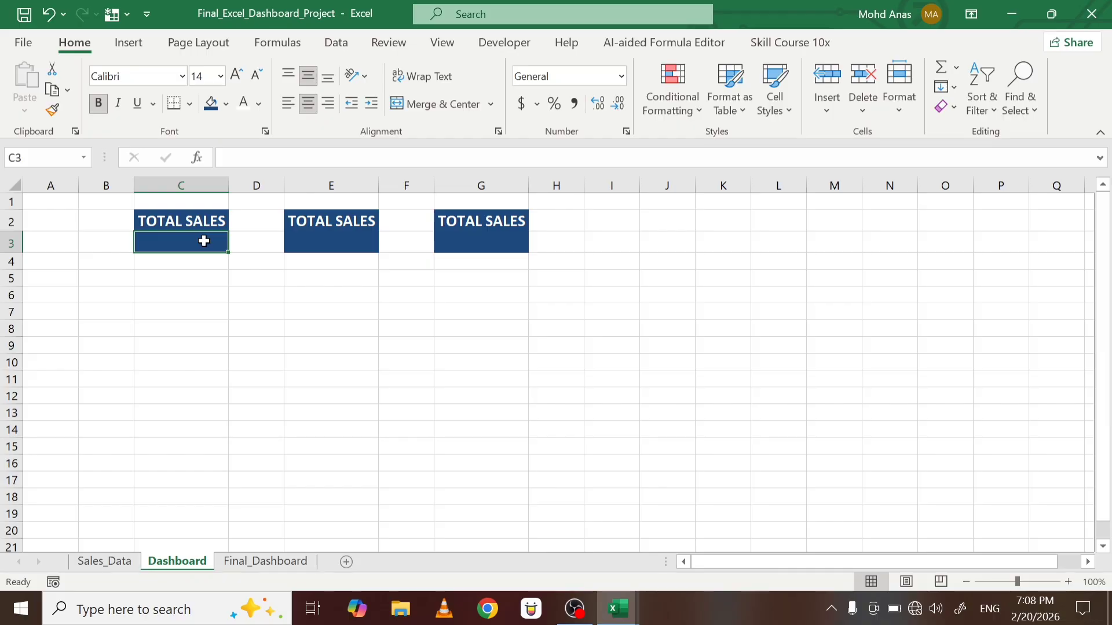
type("=sum")
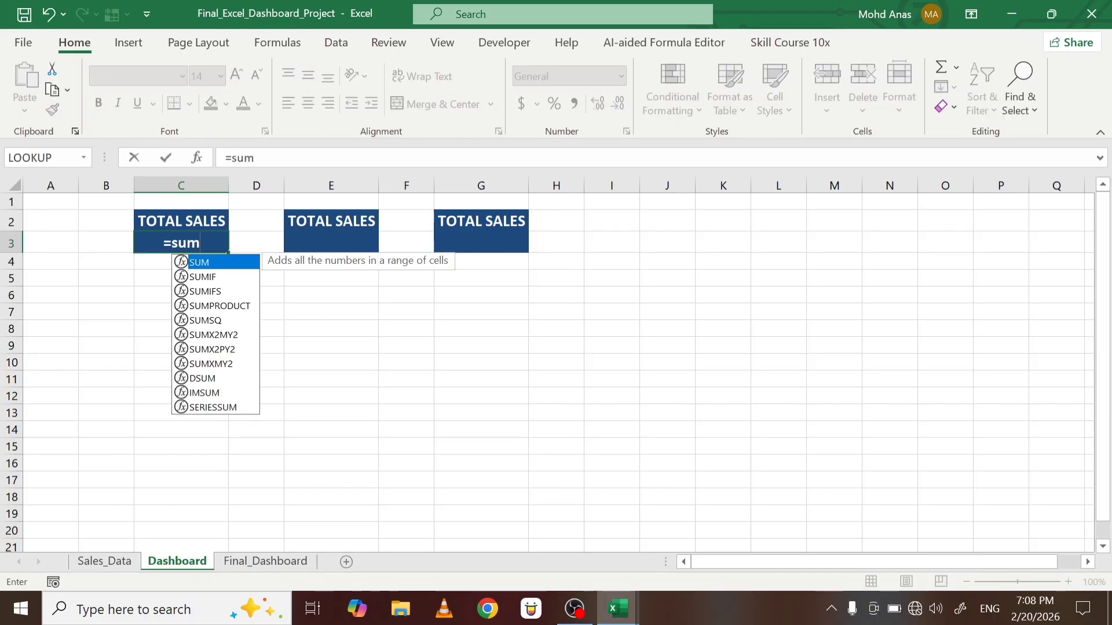
type("(")
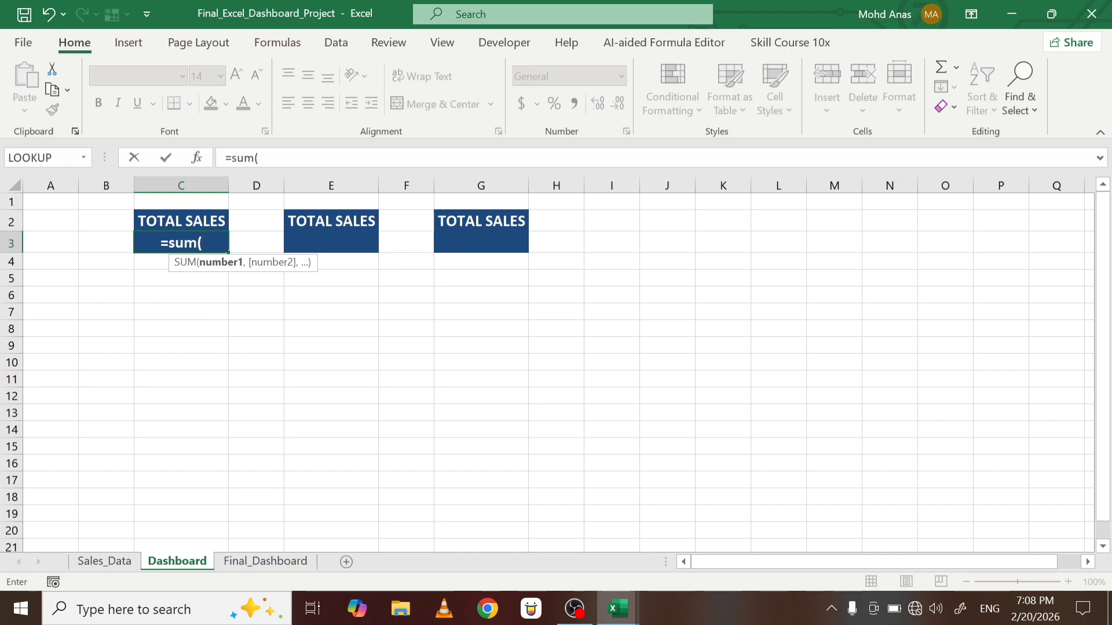
left_click(116, 562)
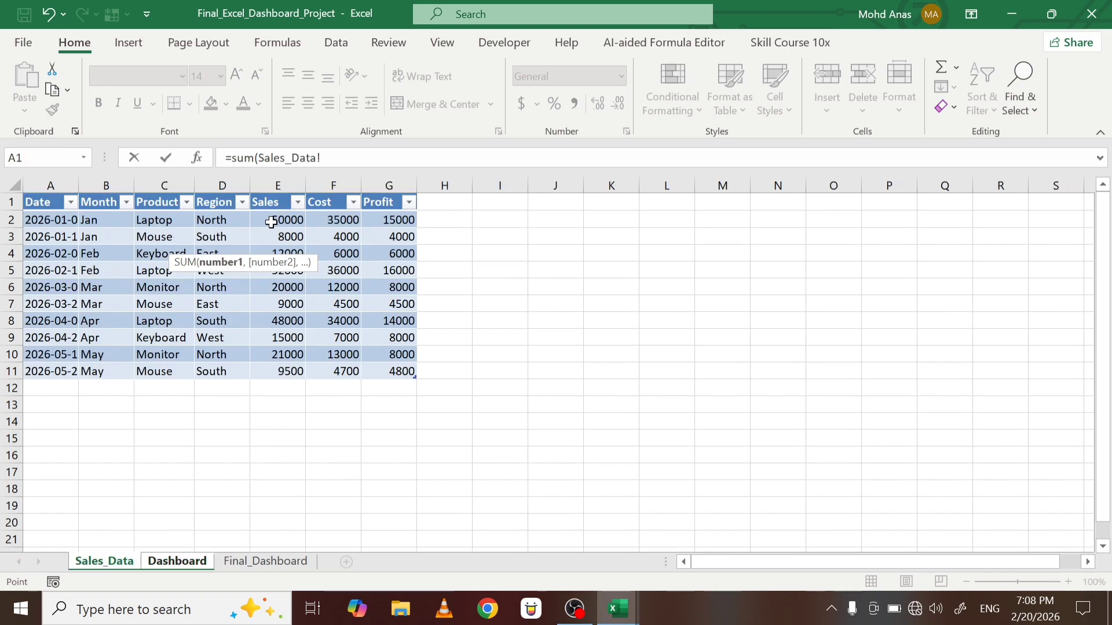
left_click_drag(269, 218, 279, 366)
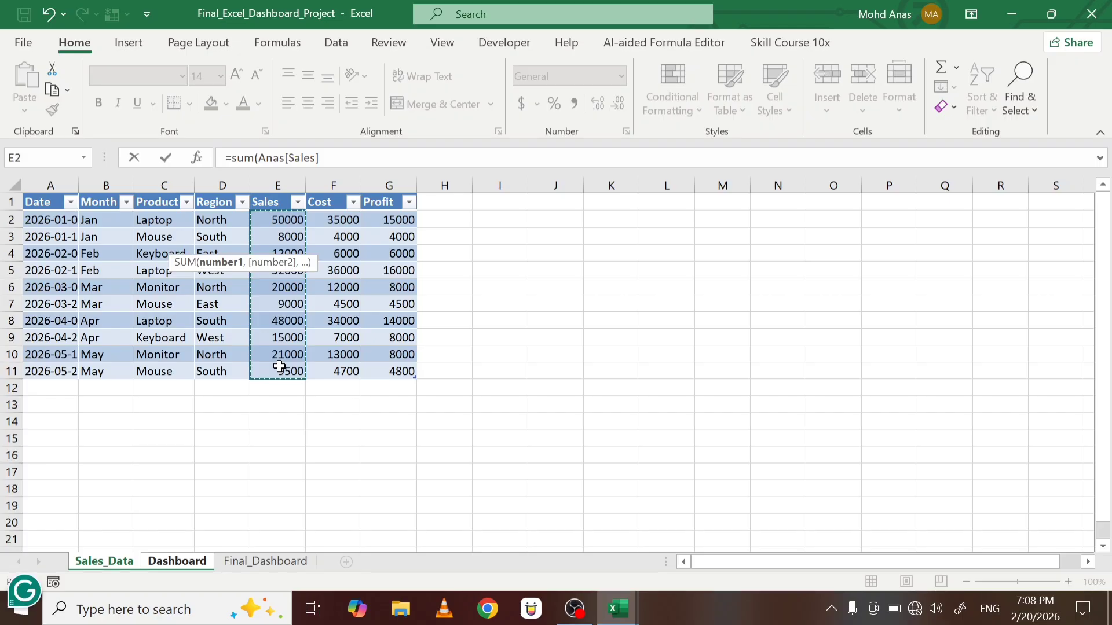
type(")")
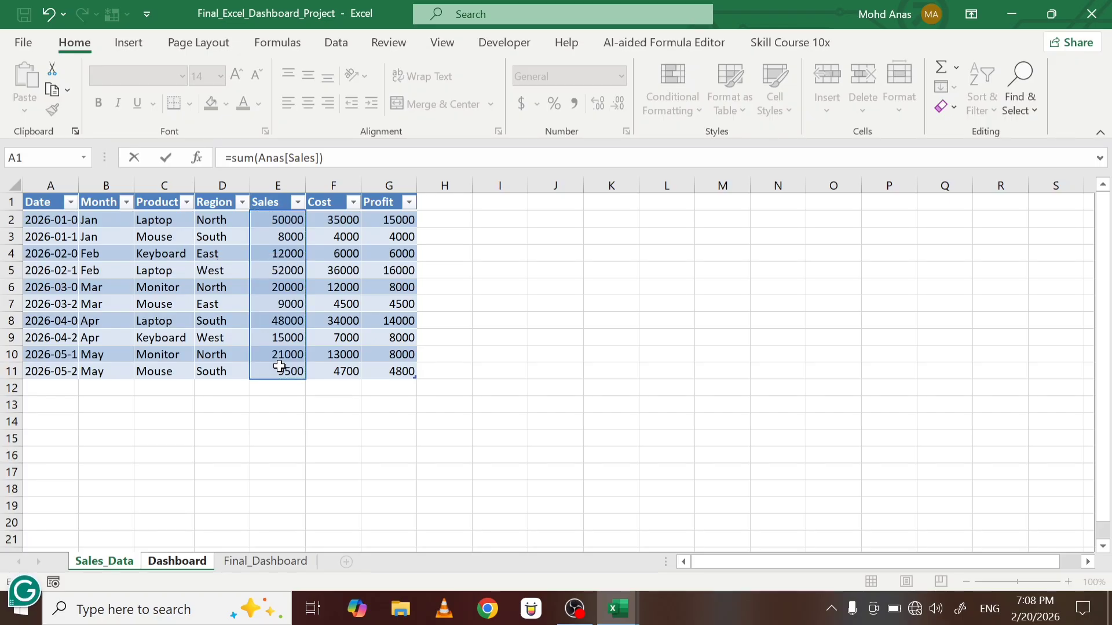
key("Return")
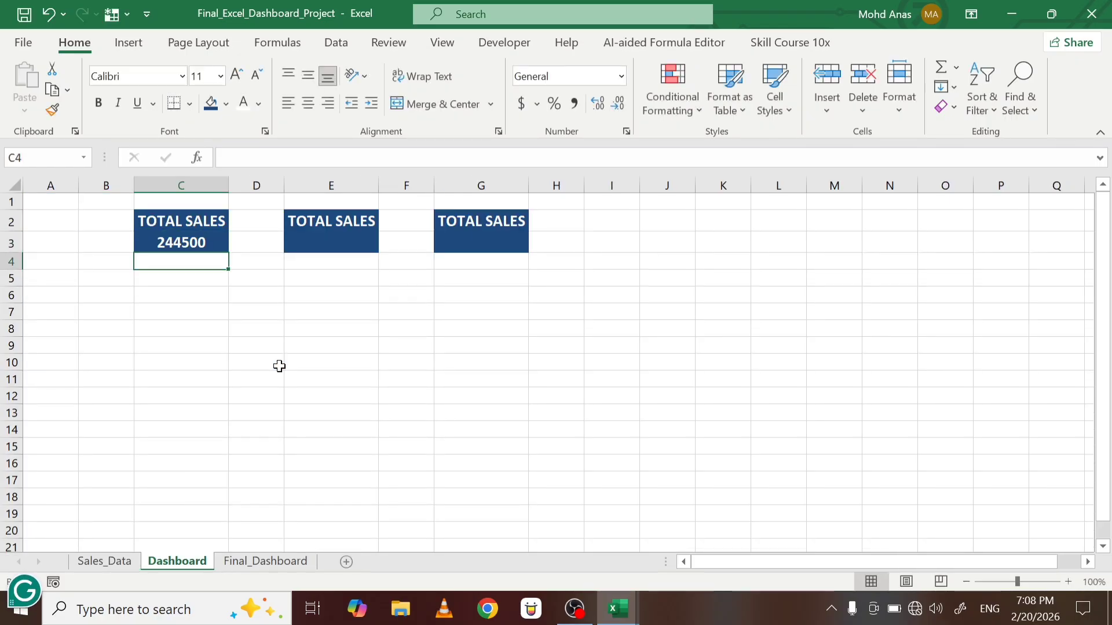
left_click(200, 245)
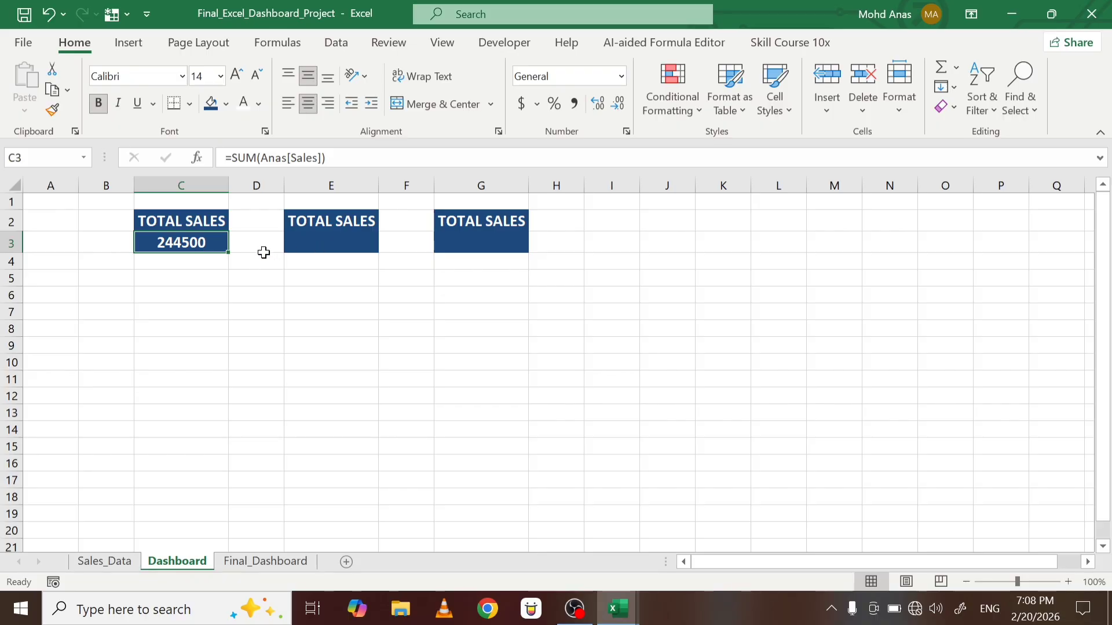
left_click(311, 239)
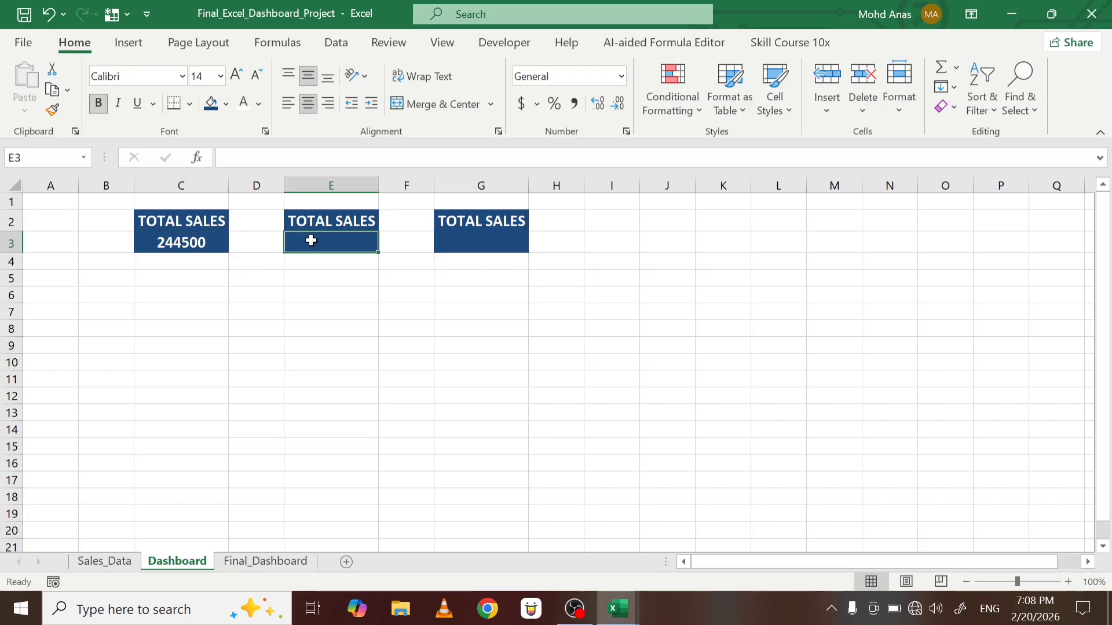
type("=su")
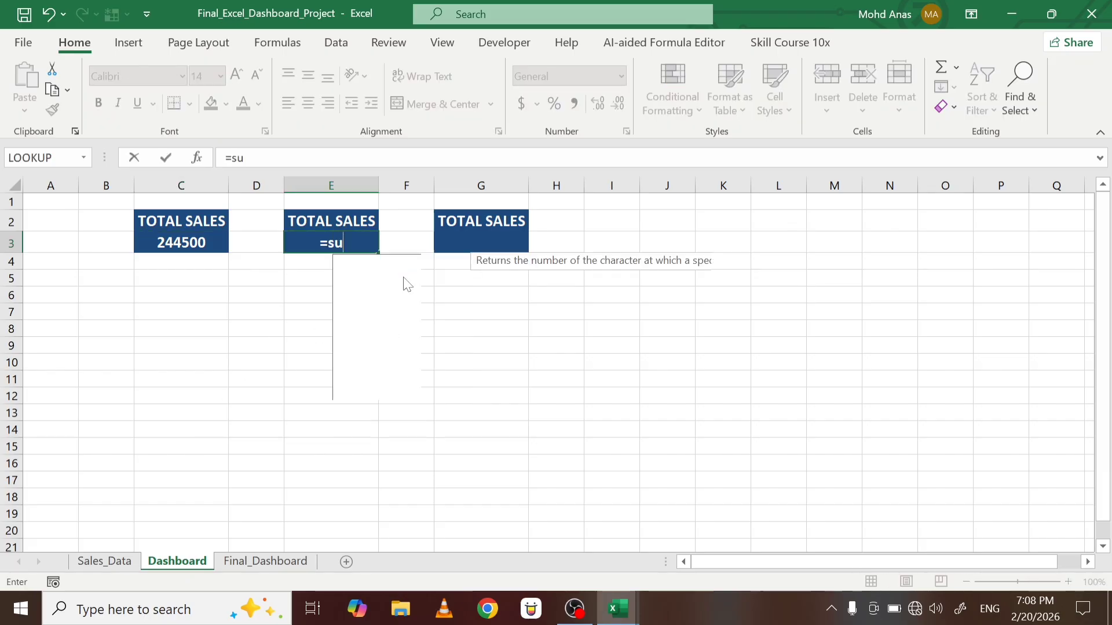
type("m(")
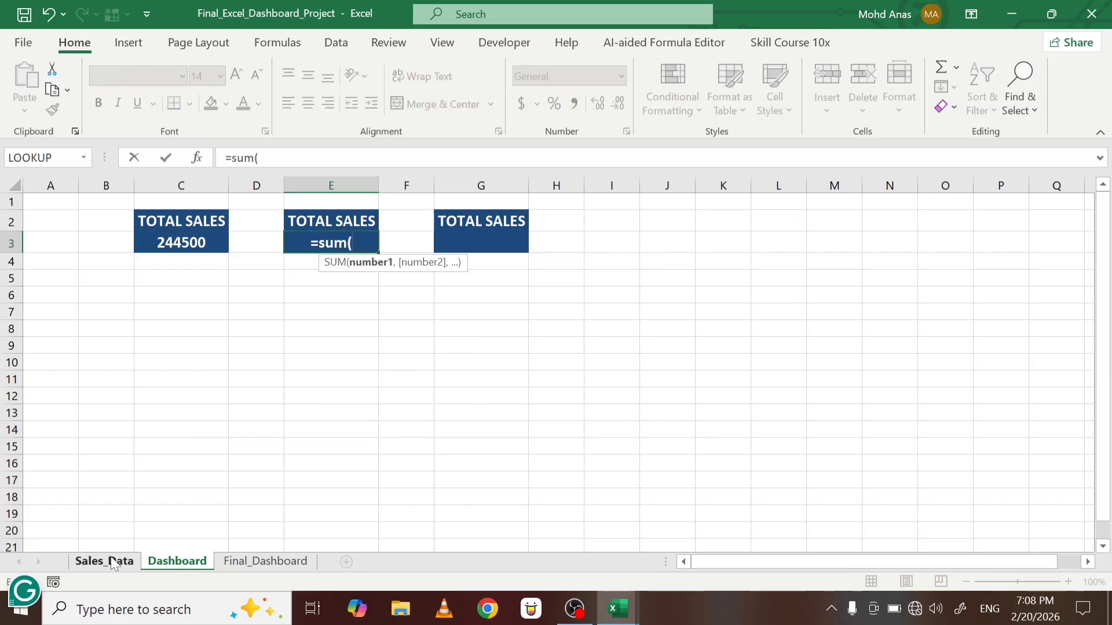
left_click(104, 561)
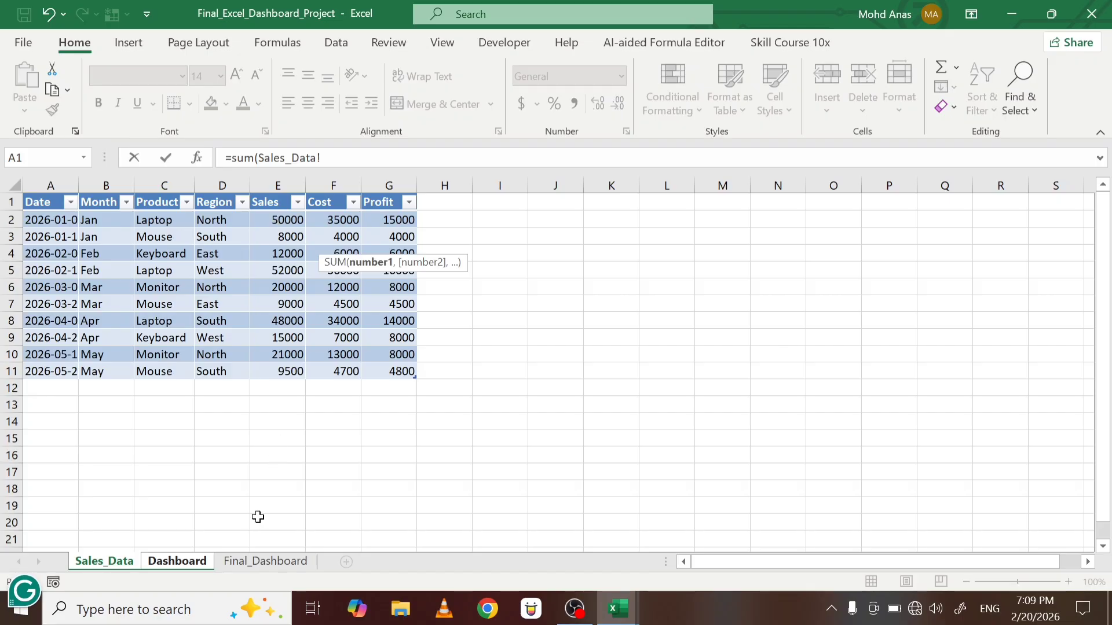
key("Escape")
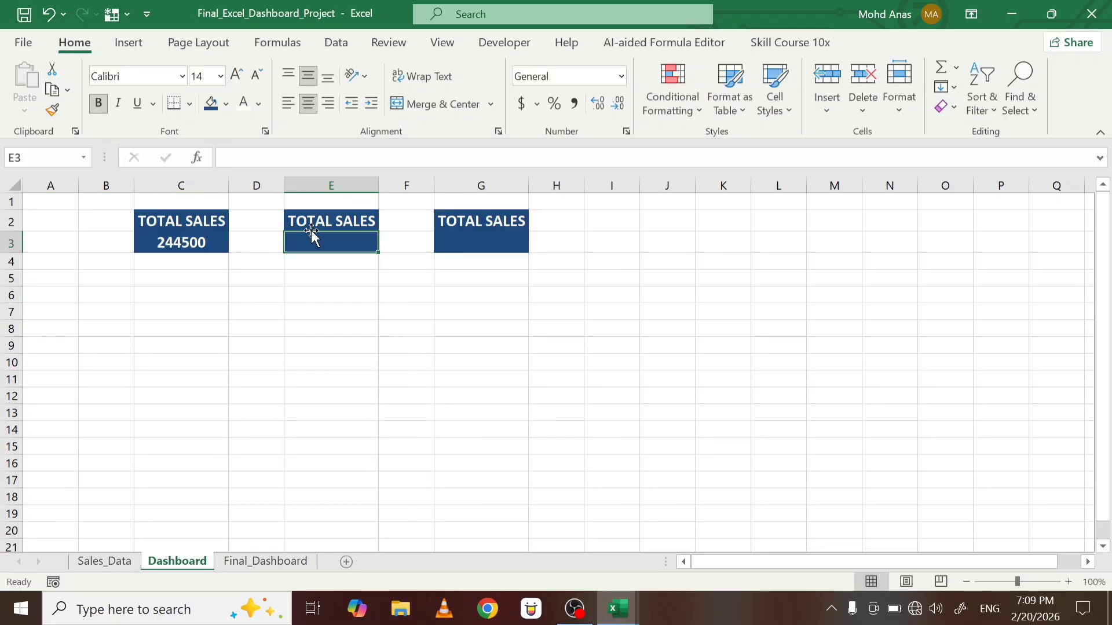
- Check the headings on the Final_Dashboard sheet and change the heading in E2 of the Dashboard sheet to TOTAL COST
left_click(339, 222)
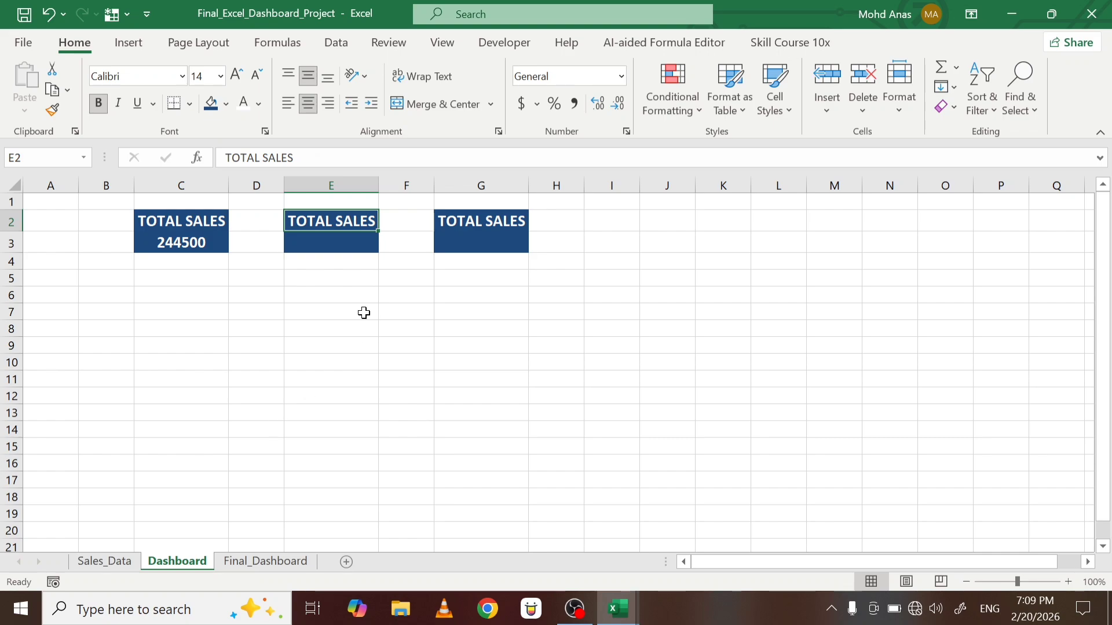
left_click(269, 567)
left_click(180, 549)
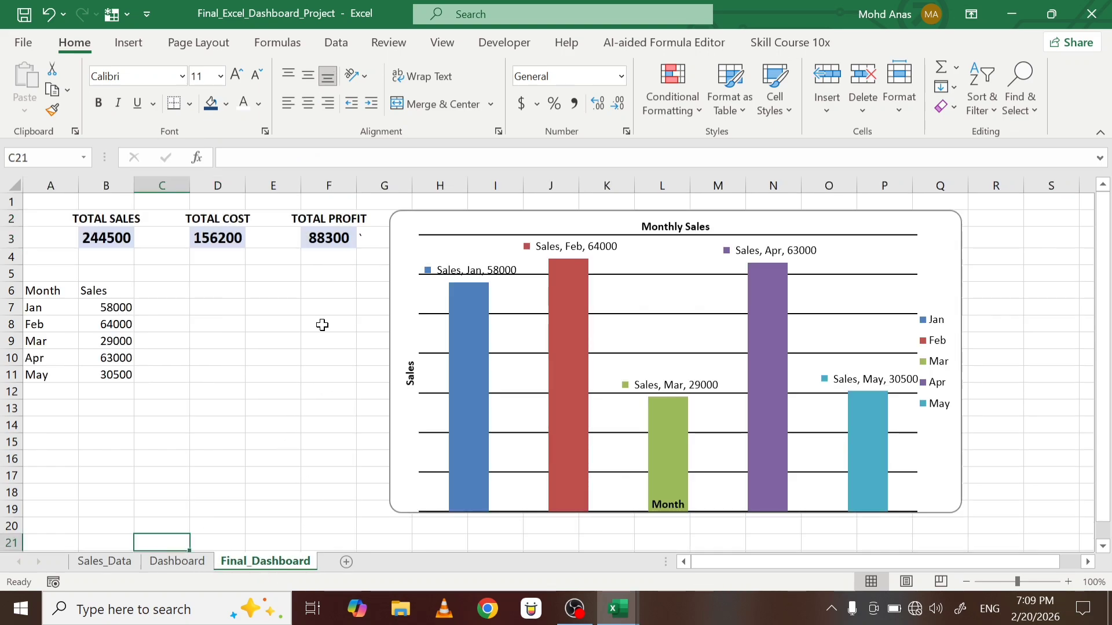
left_click(162, 561)
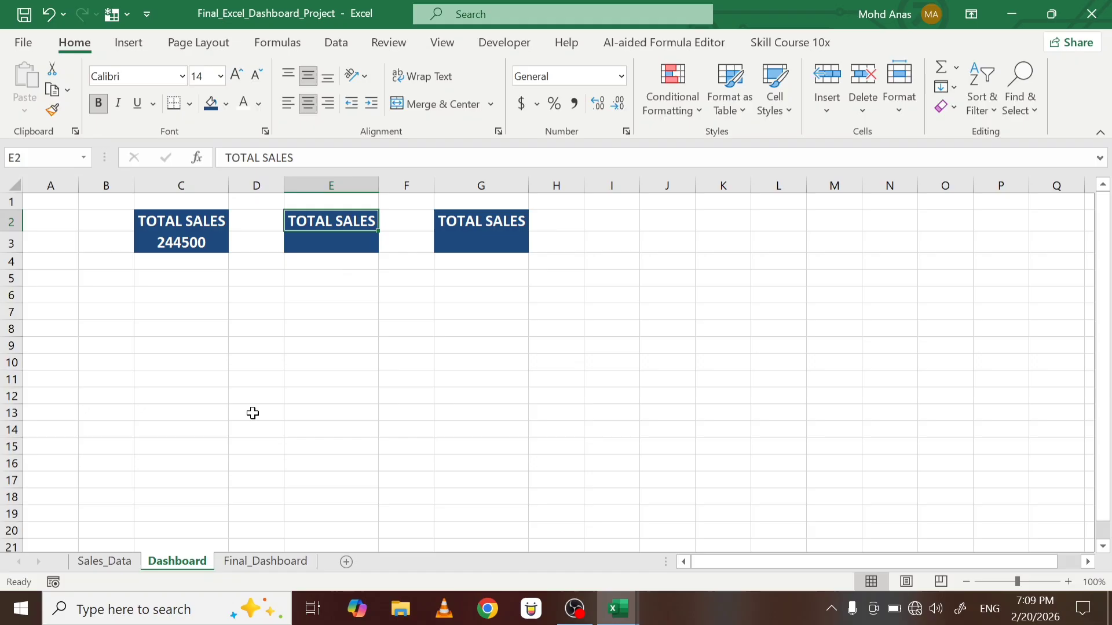
double_click(341, 221)
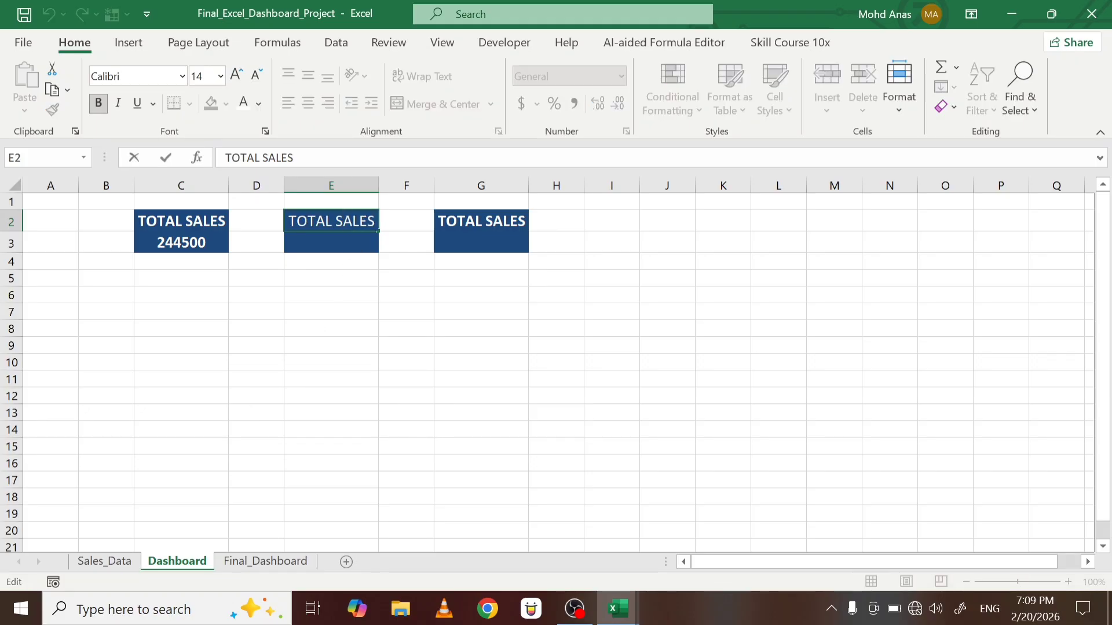
left_click_drag(336, 221, 387, 216)
type("COS")
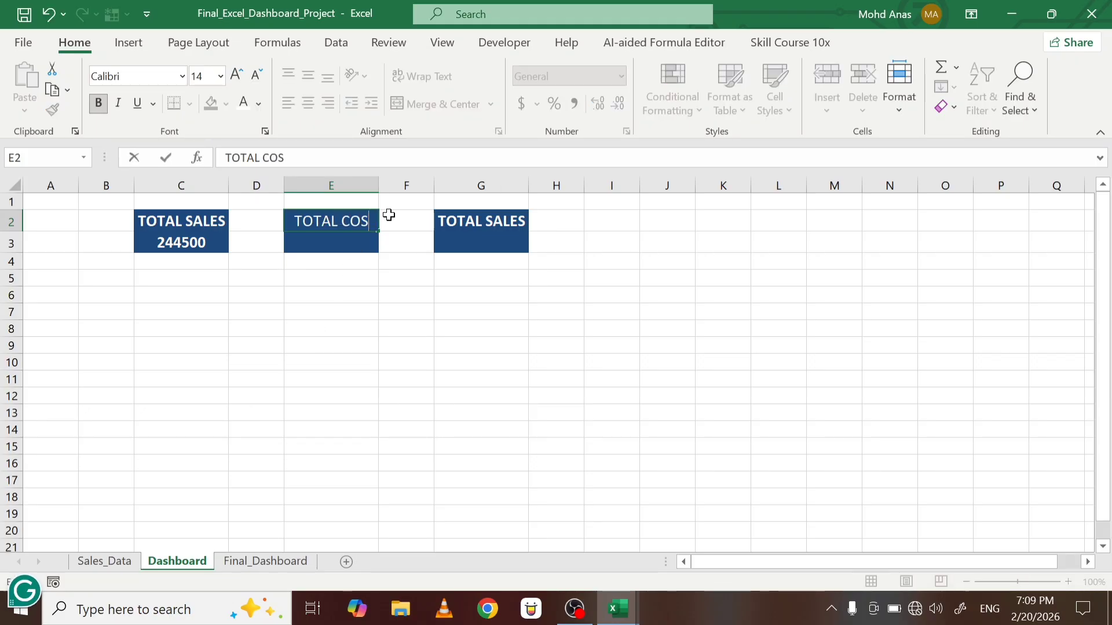
type("T")
left_click(389, 216)
- Change the heading of the third card in G2 to TOTAL PROFIT
left_click(467, 221)
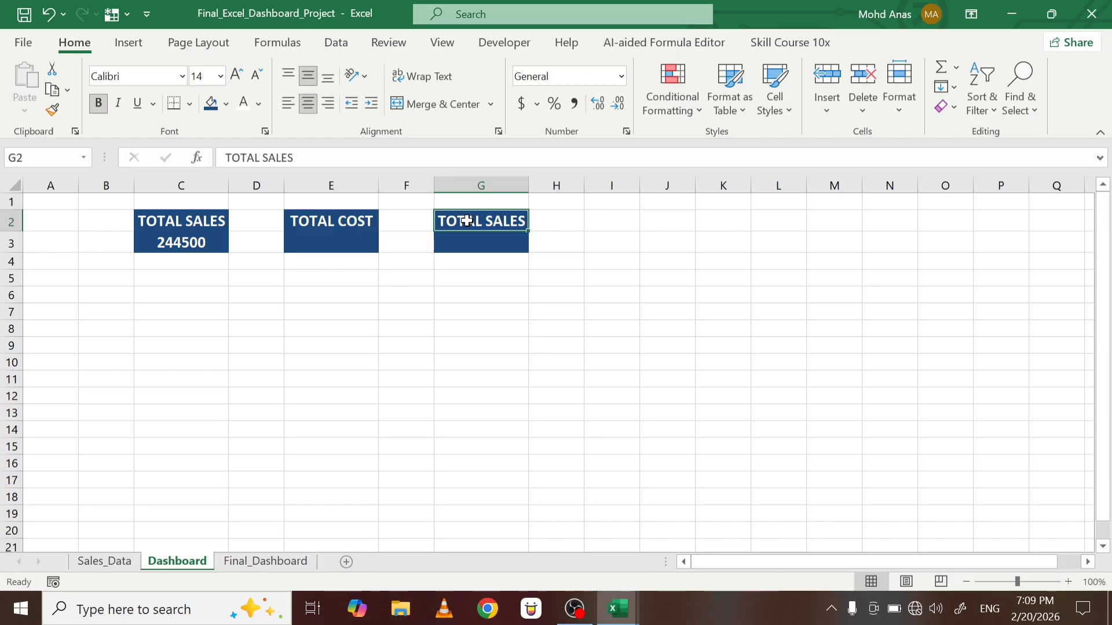
type("2")
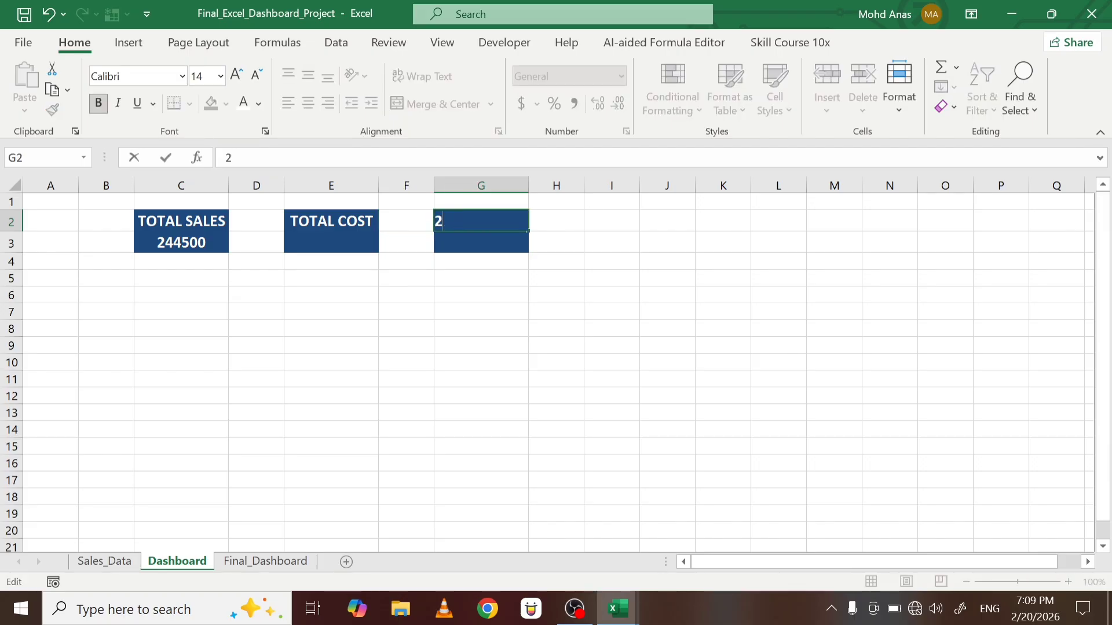
key("ctrl+z")
key("BackSpace")
key("BackSpace")
key("BackSpace")
key("BackSpace")
key("BackSpace")
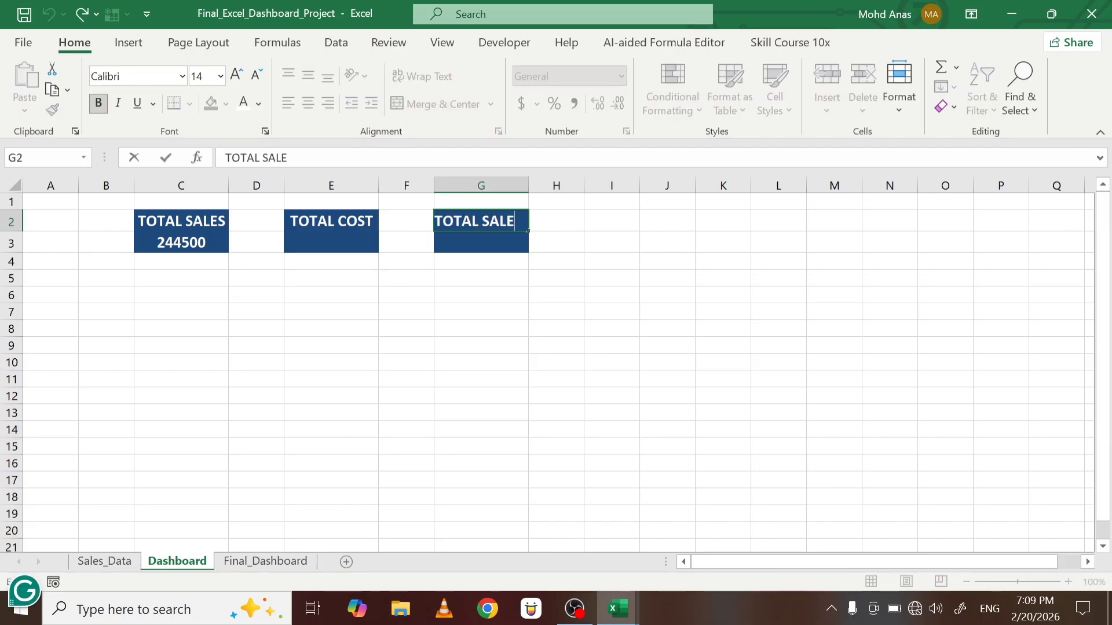
type("PROFU")
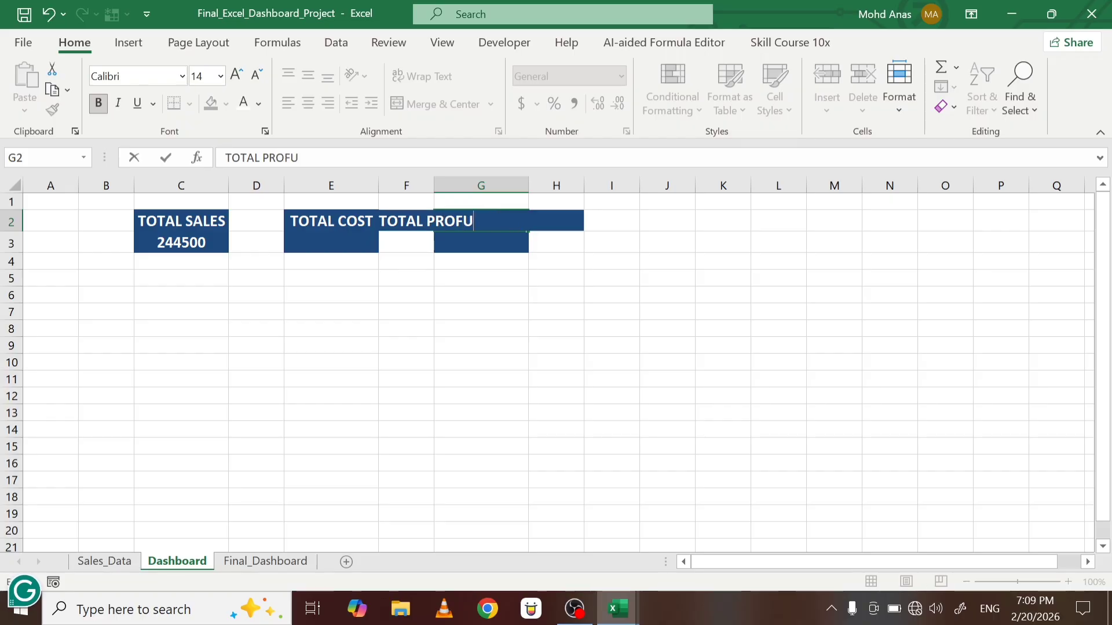
key("BackSpace")
type("IT")
key("Tab")
- Widen column G to fit the TOTAL PROFIT heading
left_click(490, 223)
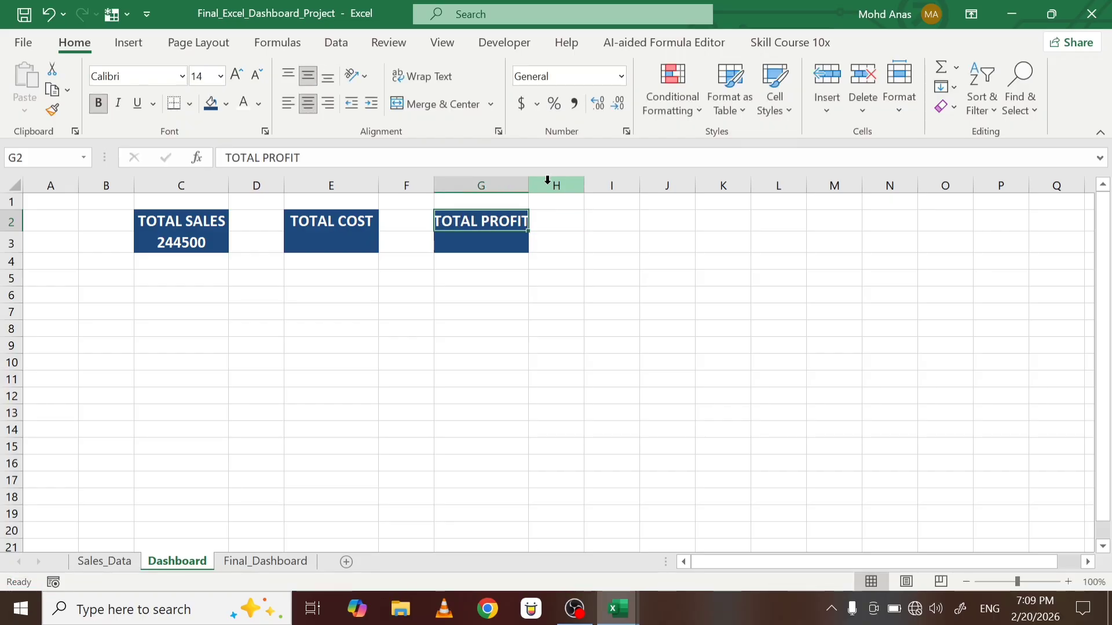
left_click_drag(528, 186, 537, 186)
left_click(526, 184)
- Enter a SUM formula in E3 that totals the Cost column of the table on the Sales_Data sheet
left_click(342, 246)
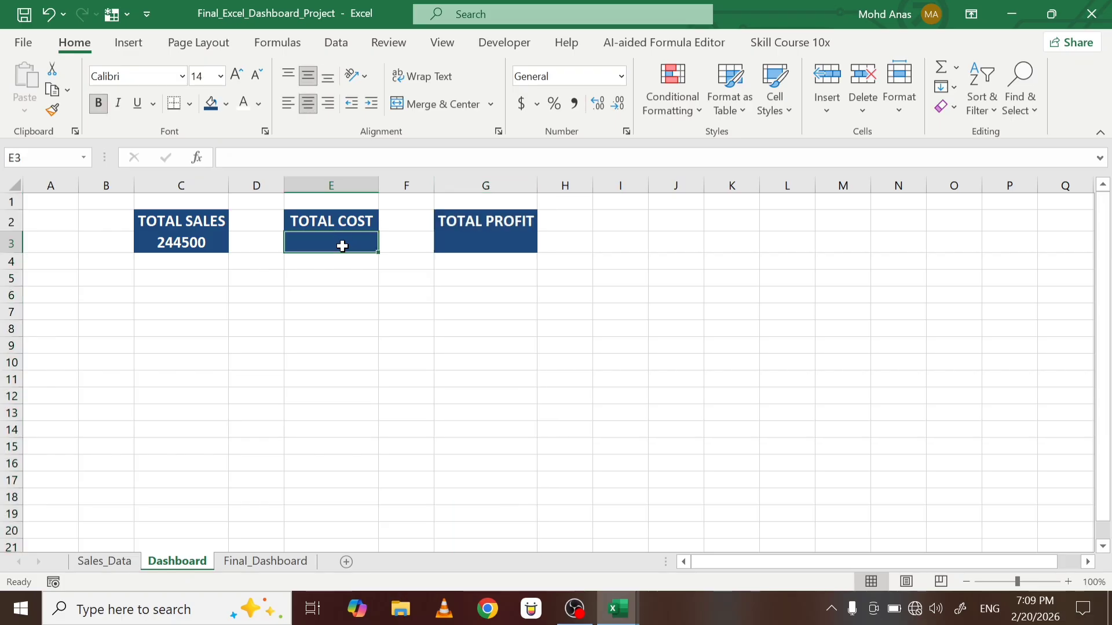
type("=SUM(")
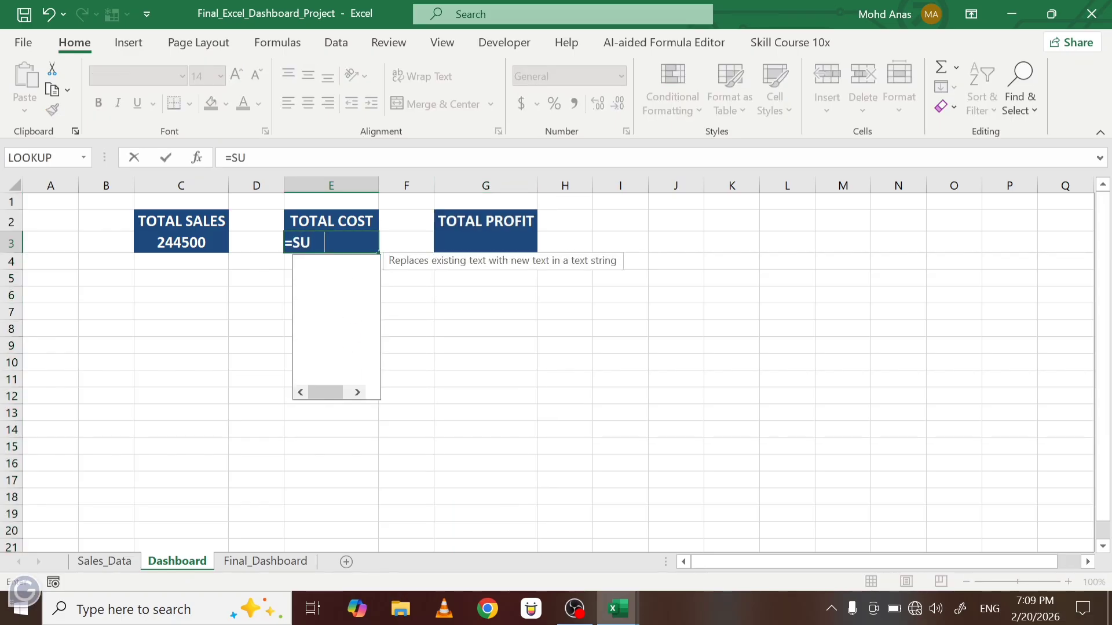
left_click(109, 561)
left_click_drag(330, 220, 325, 367)
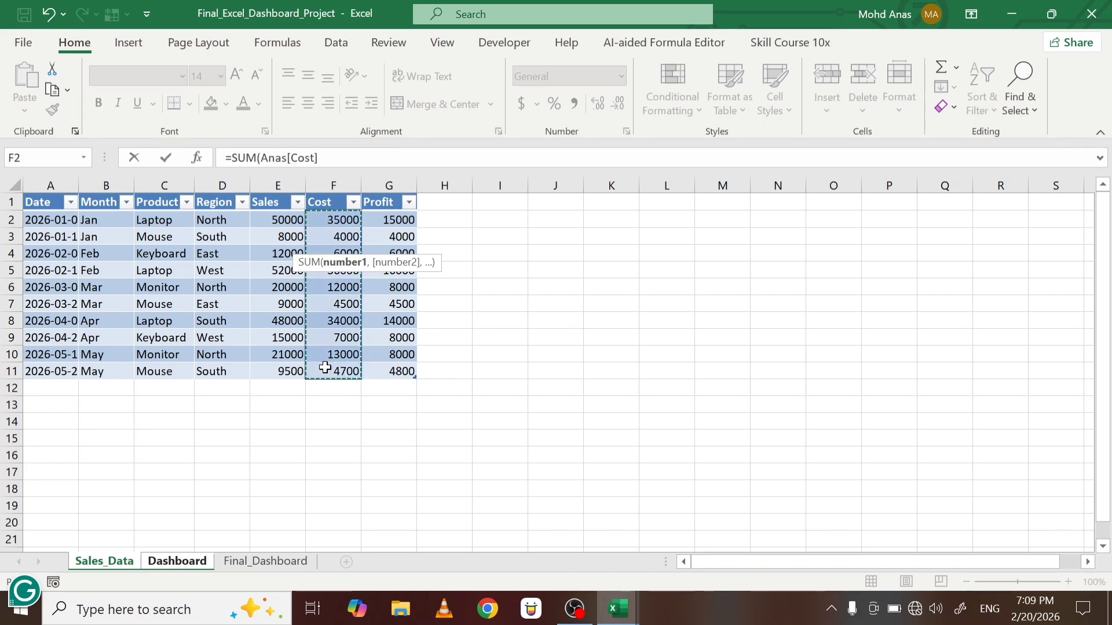
key("Return")
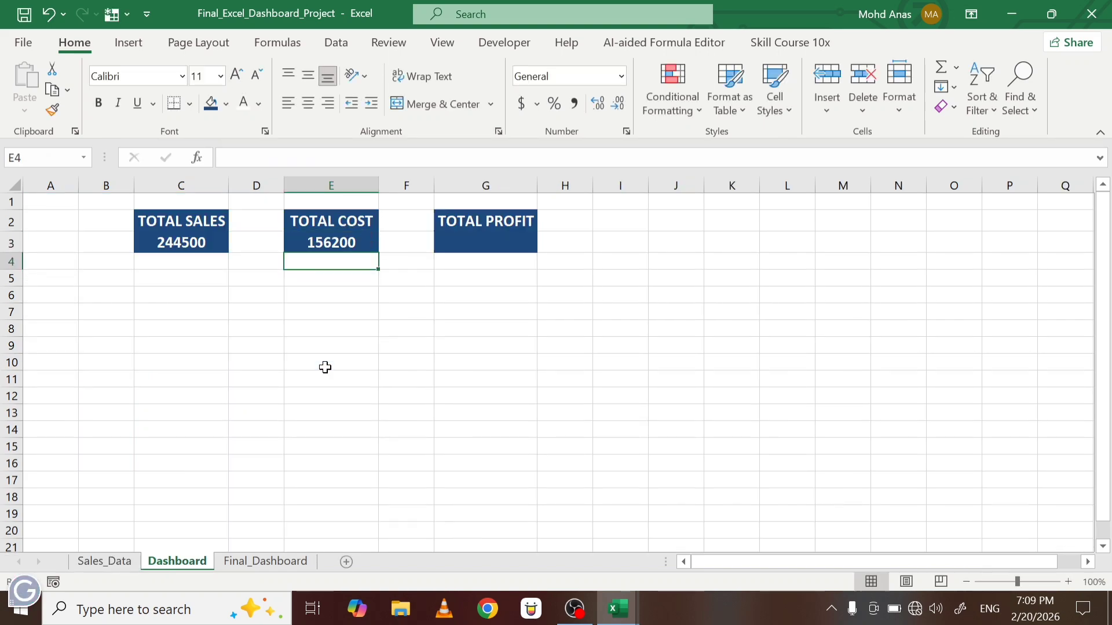
- Enter a SUM formula in G3 that totals the Profit column of the table on the Sales_Data sheet
left_click(458, 248)
type("=")
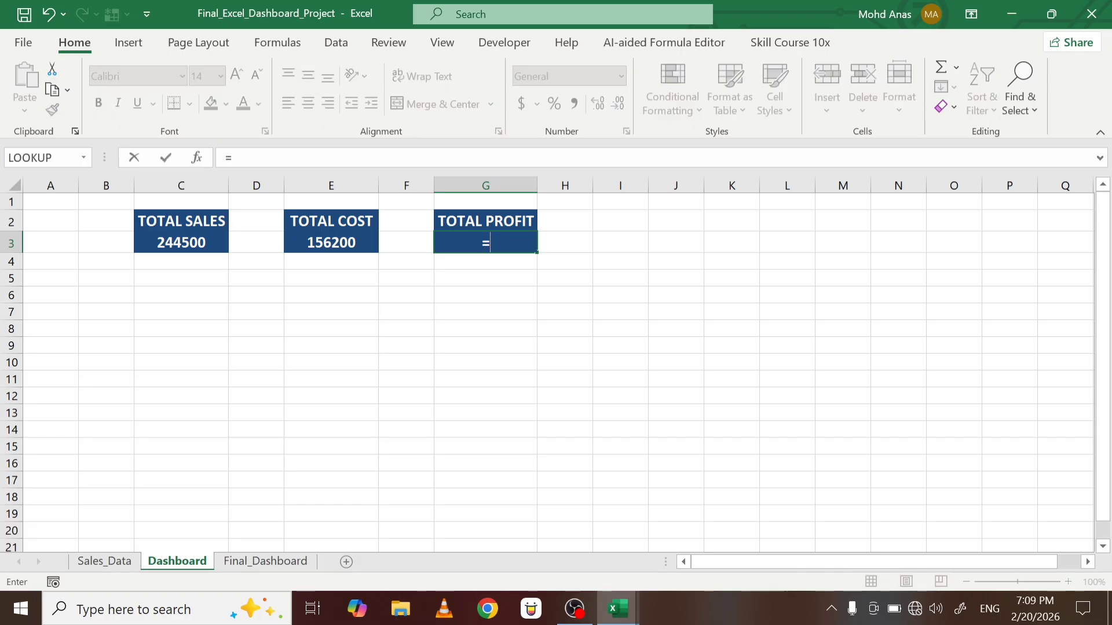
type("SIM")
key("BackSpace")
key("BackSpace")
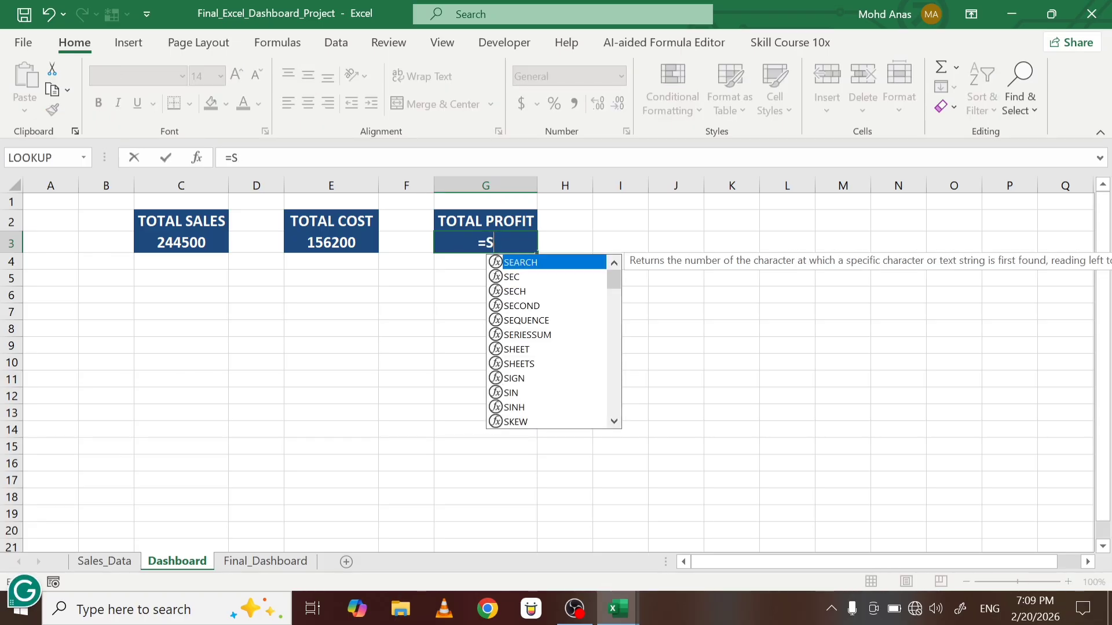
type("UM(")
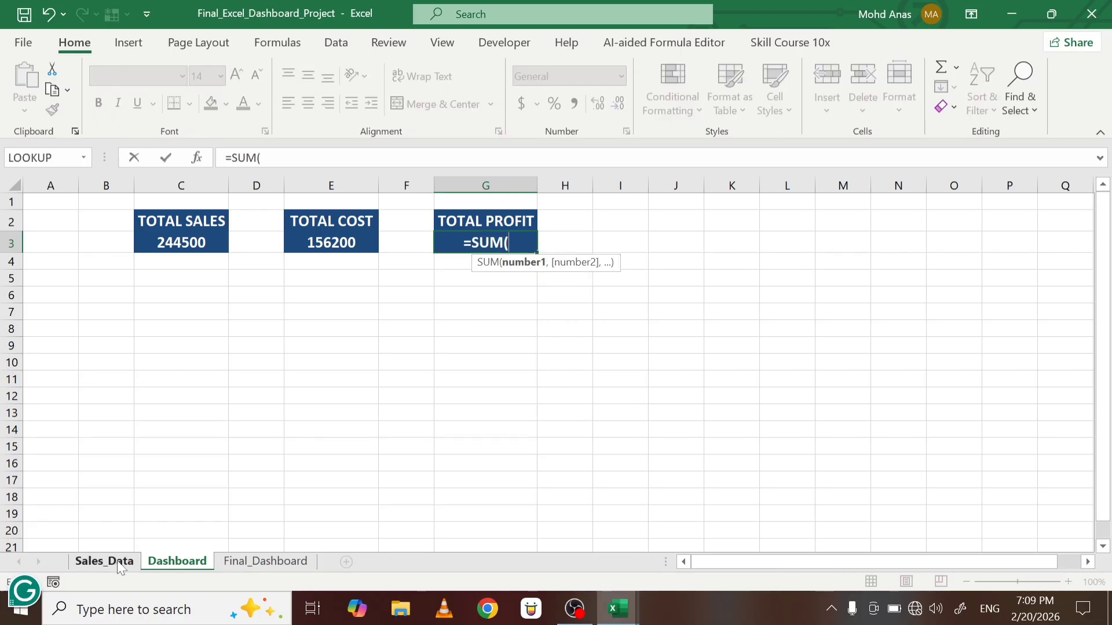
left_click(104, 561)
left_click_drag(392, 220, 387, 368)
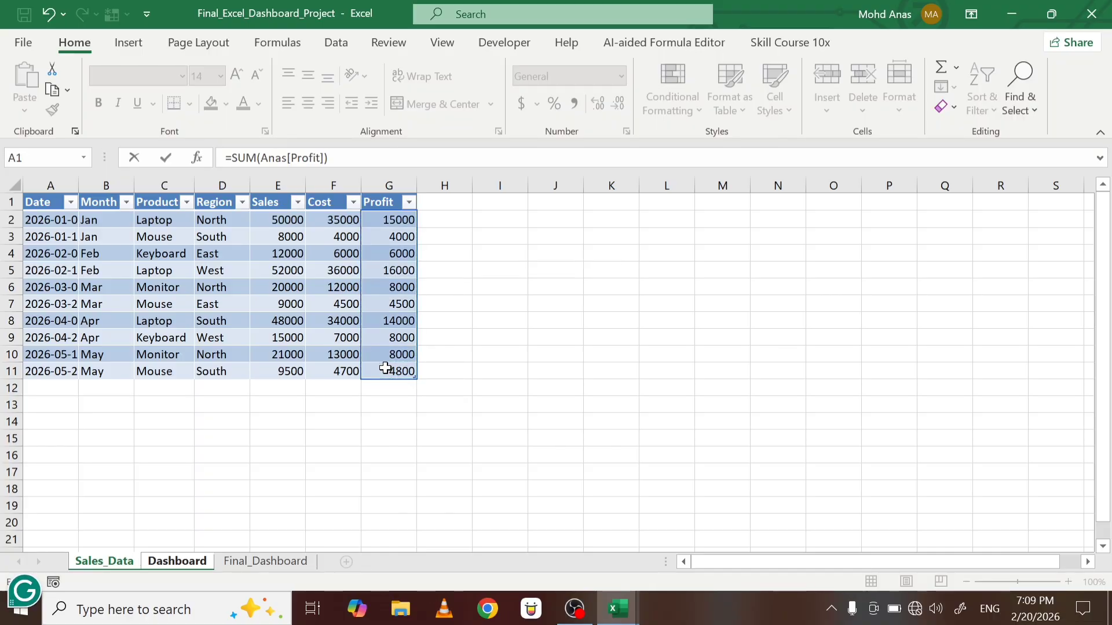
key("Return")
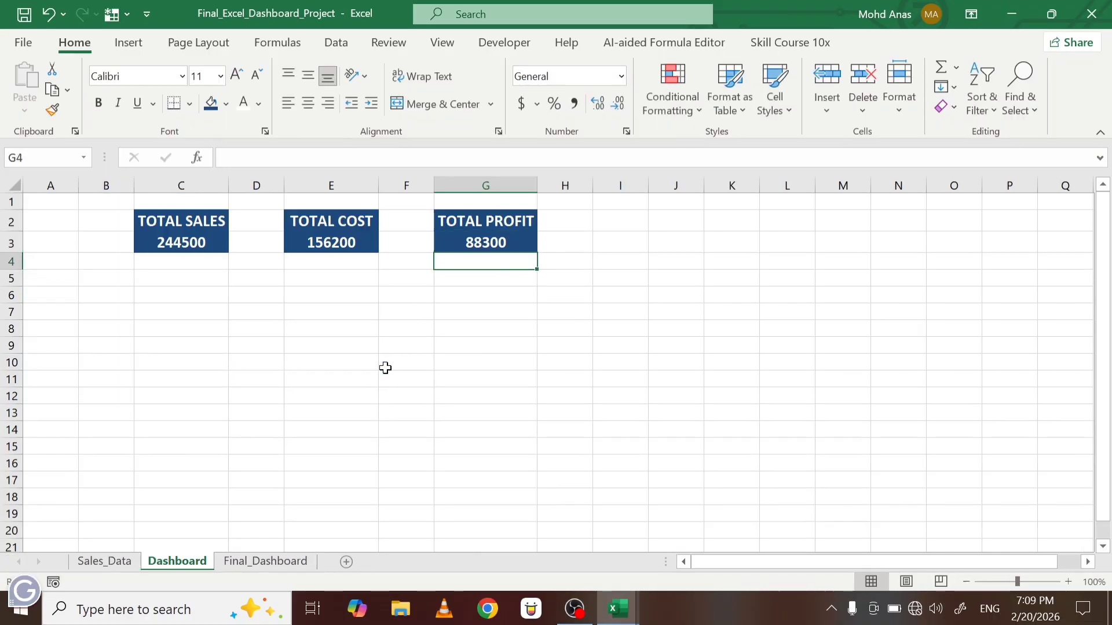
- Add an AutoSum total for the Sales values E2:E11 in E12 on the Sales_Data sheet
left_click(188, 249)
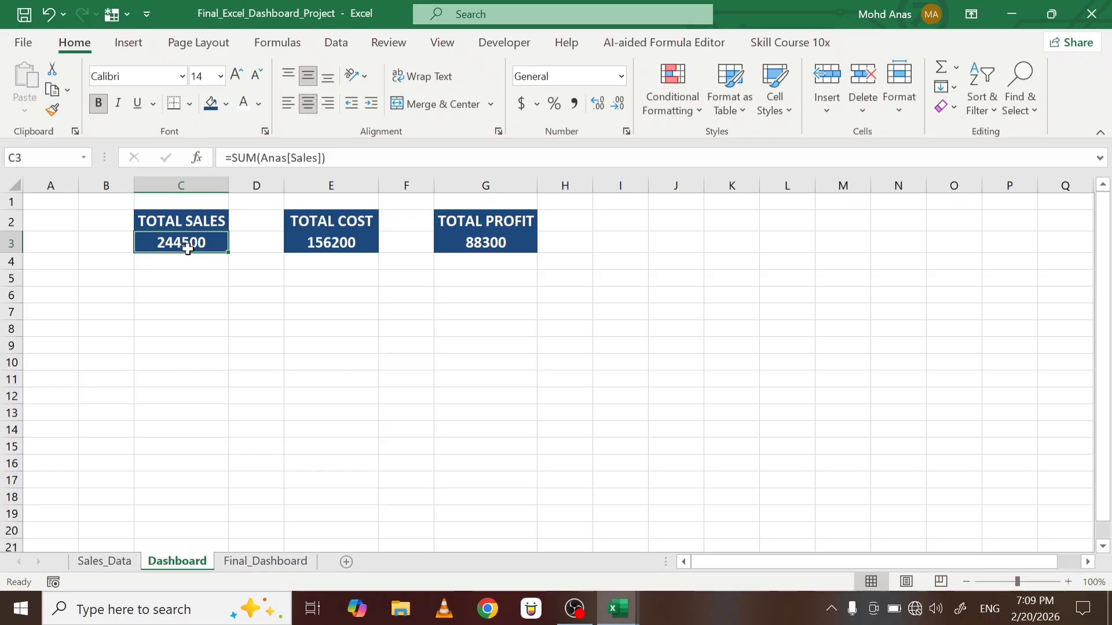
left_click(106, 560)
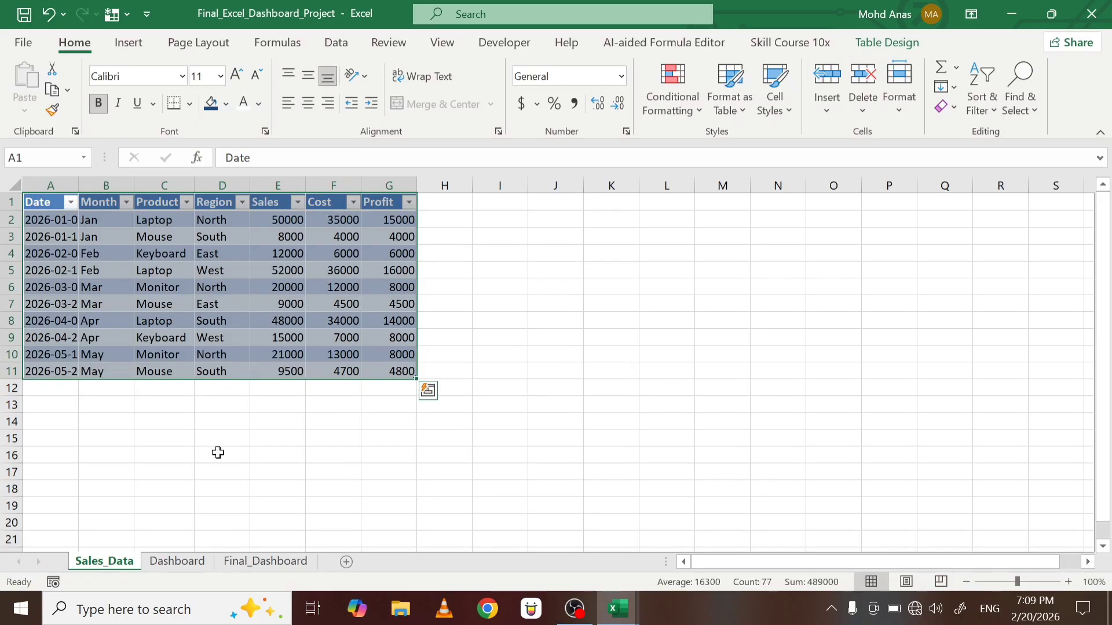
left_click(266, 391)
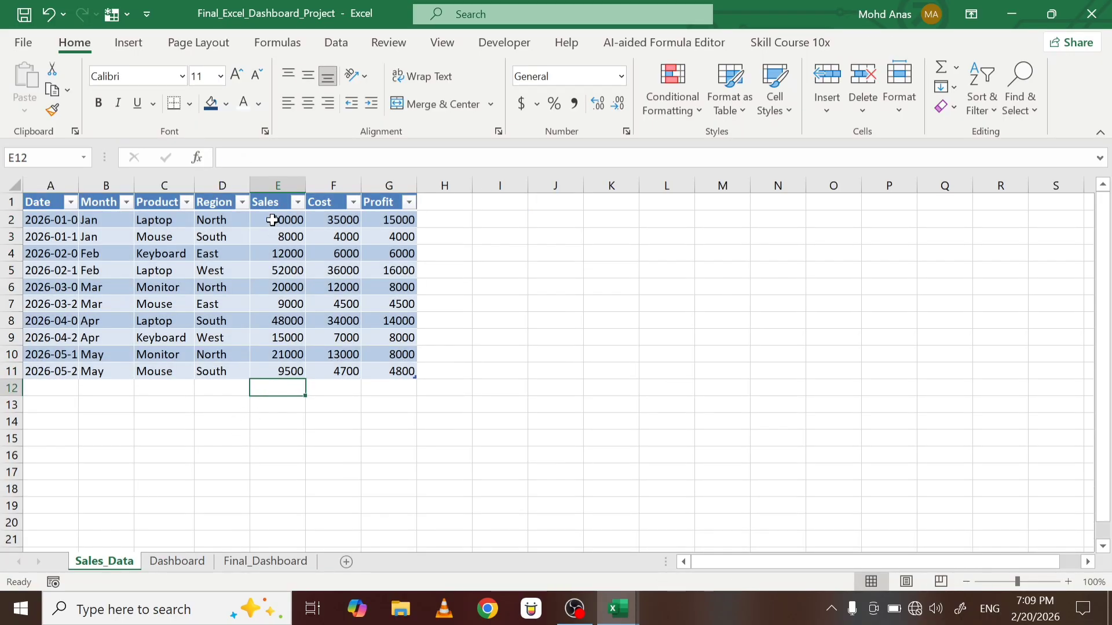
left_click_drag(272, 220, 275, 370)
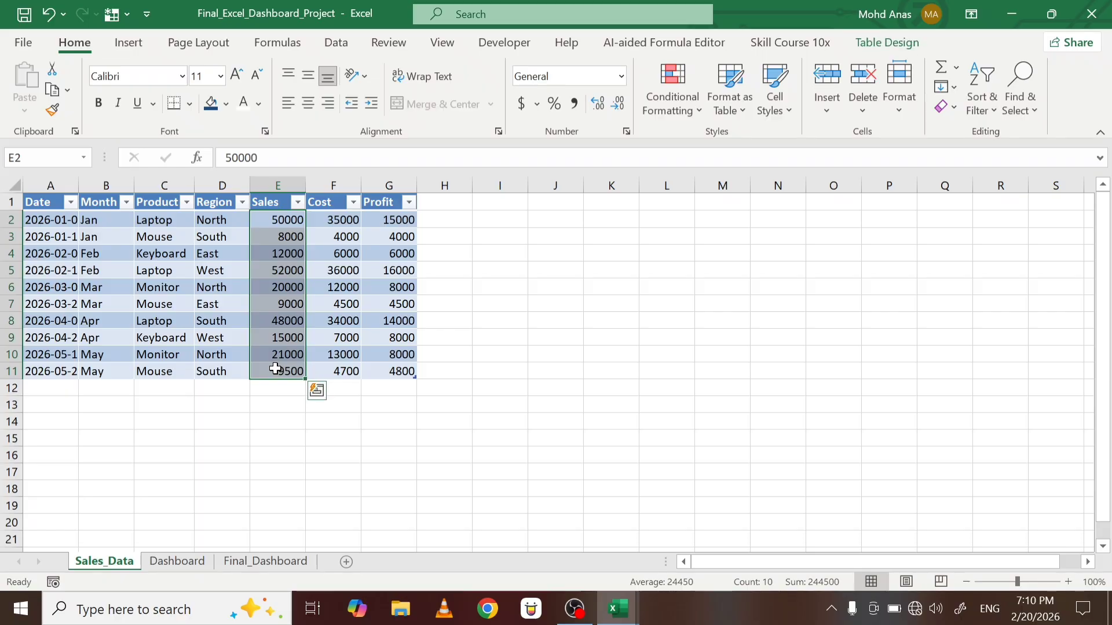
key("alt+equal")
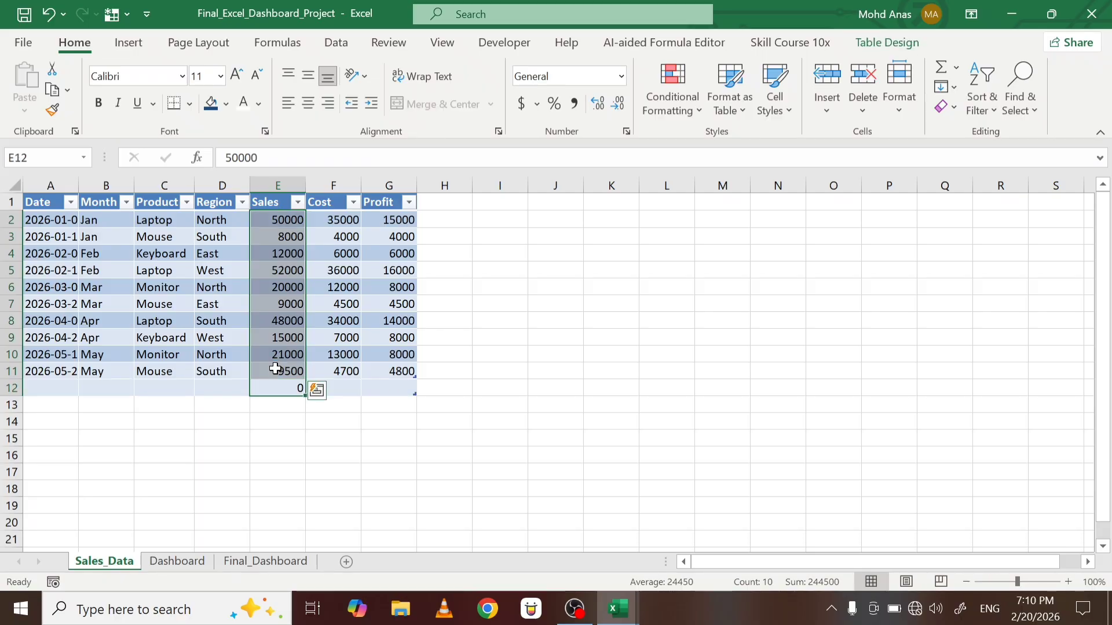
- Change the font colour of the Sales total in E12 to black
left_click(279, 387)
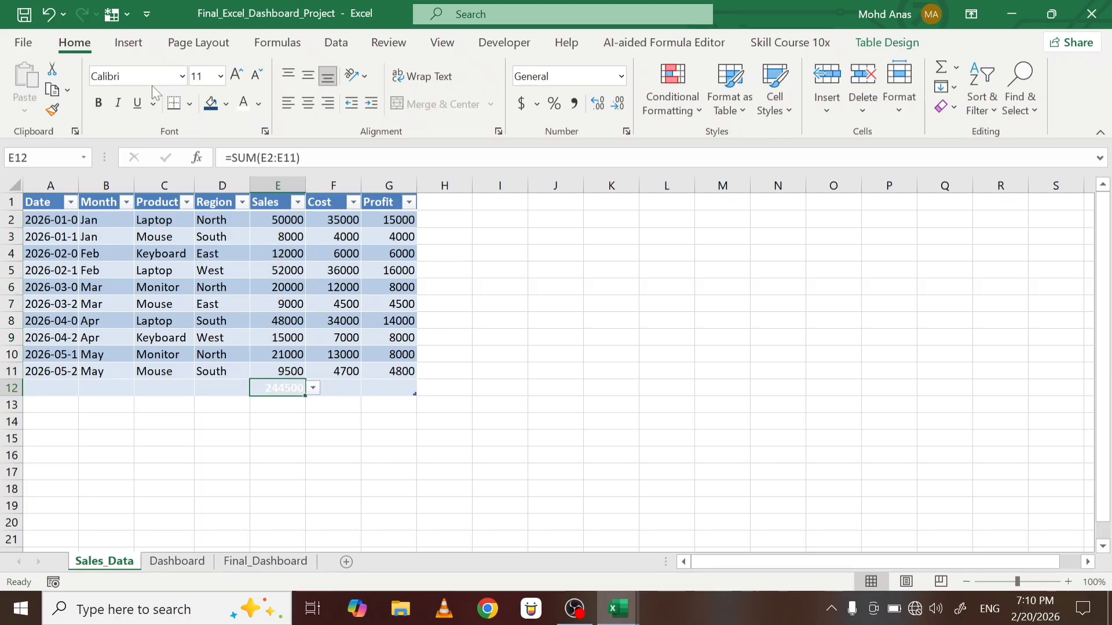
left_click(226, 105)
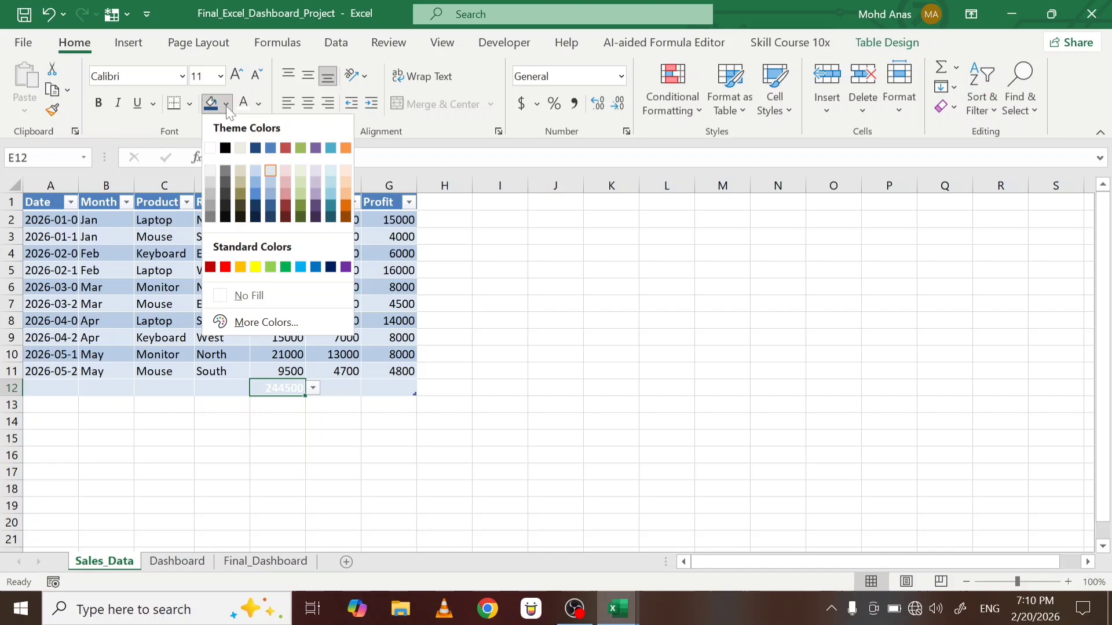
left_click(257, 105)
left_click(255, 124)
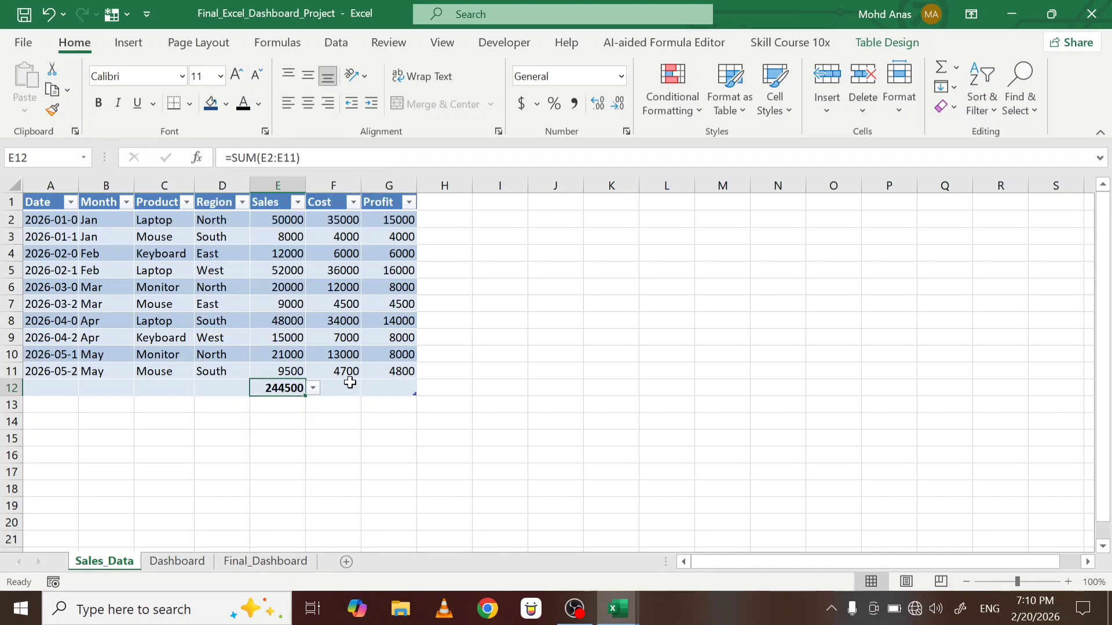
- Fill the total formula from E12 across to G12 for the Cost and Profit columns
left_click(341, 387)
left_click(296, 391)
left_click_drag(304, 396, 416, 393)
left_click(344, 418)
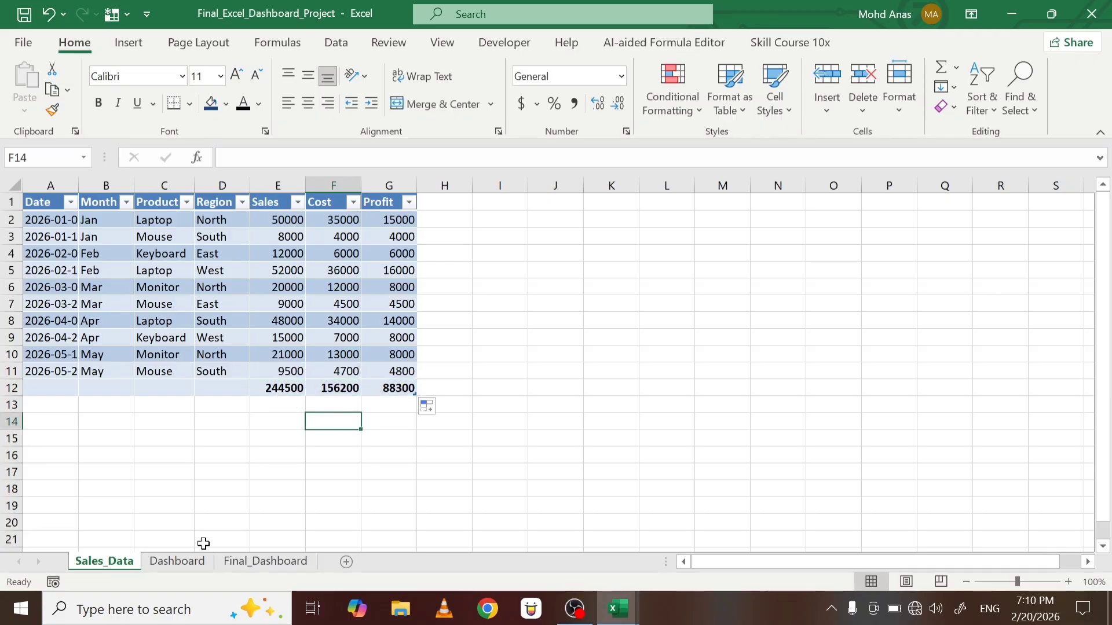
- Compare the sales, cost and profit cards on the Dashboard sheet with the column totals in row 12 of Sales_Data
left_click(194, 565)
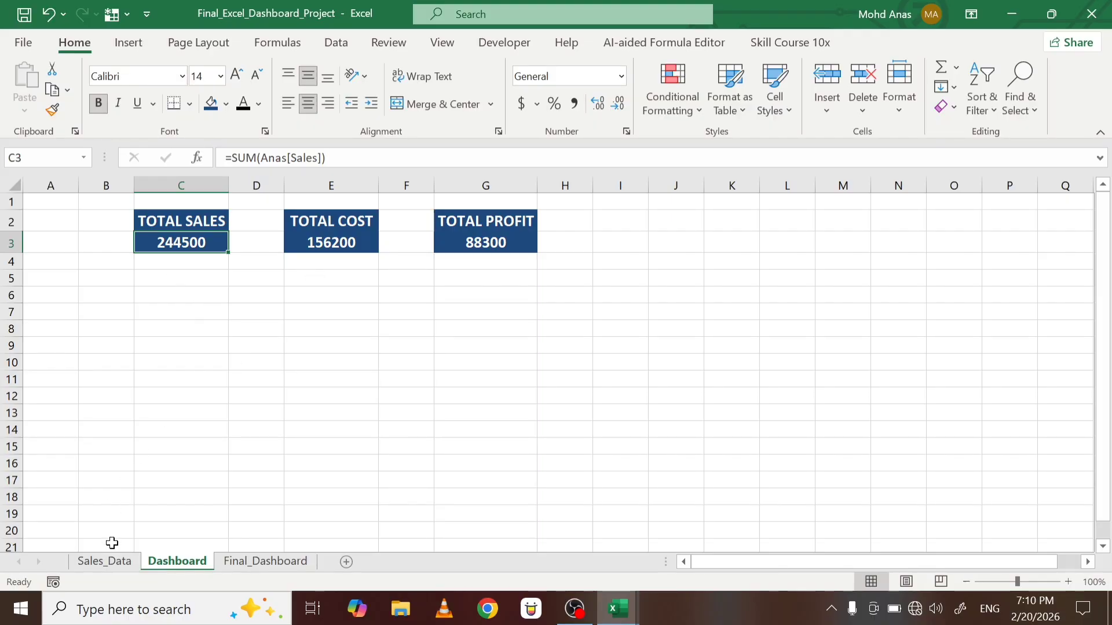
left_click(105, 561)
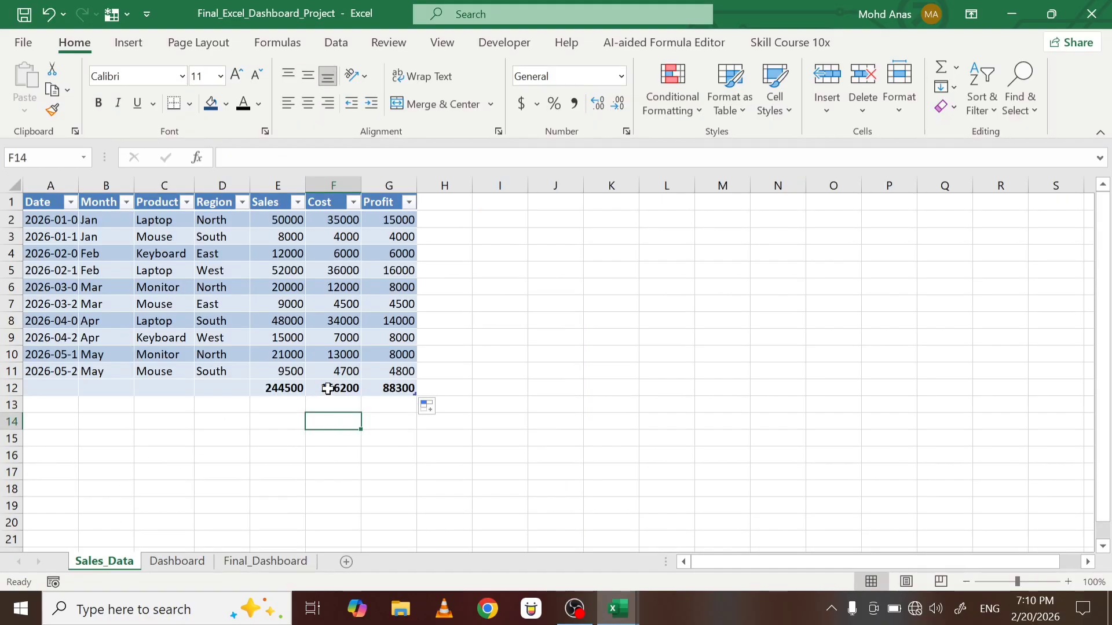
left_click(186, 562)
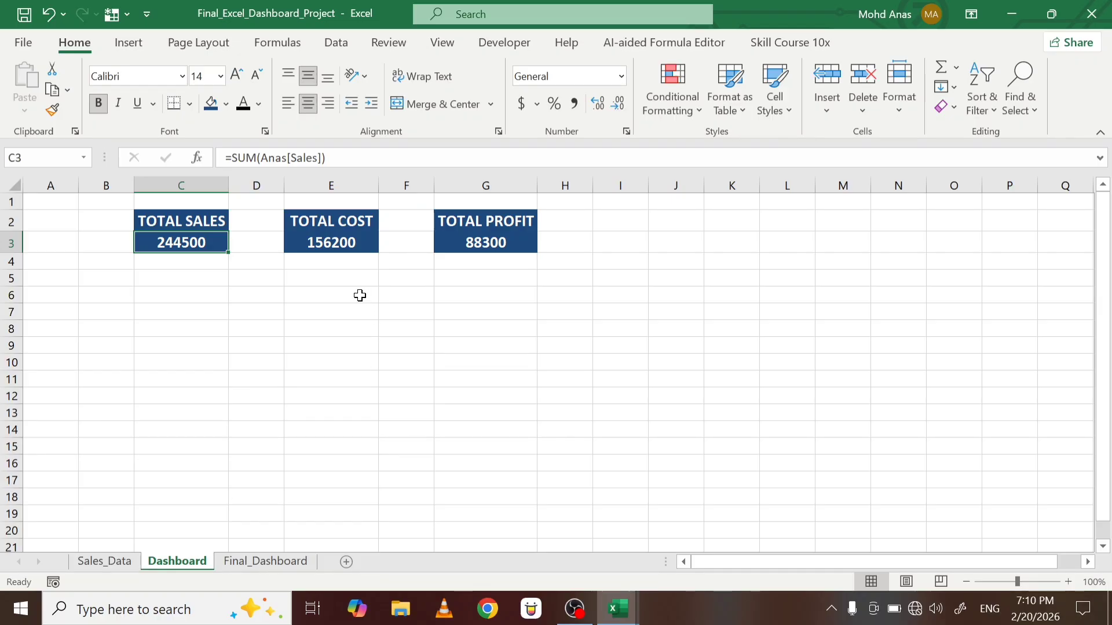
left_click(332, 248)
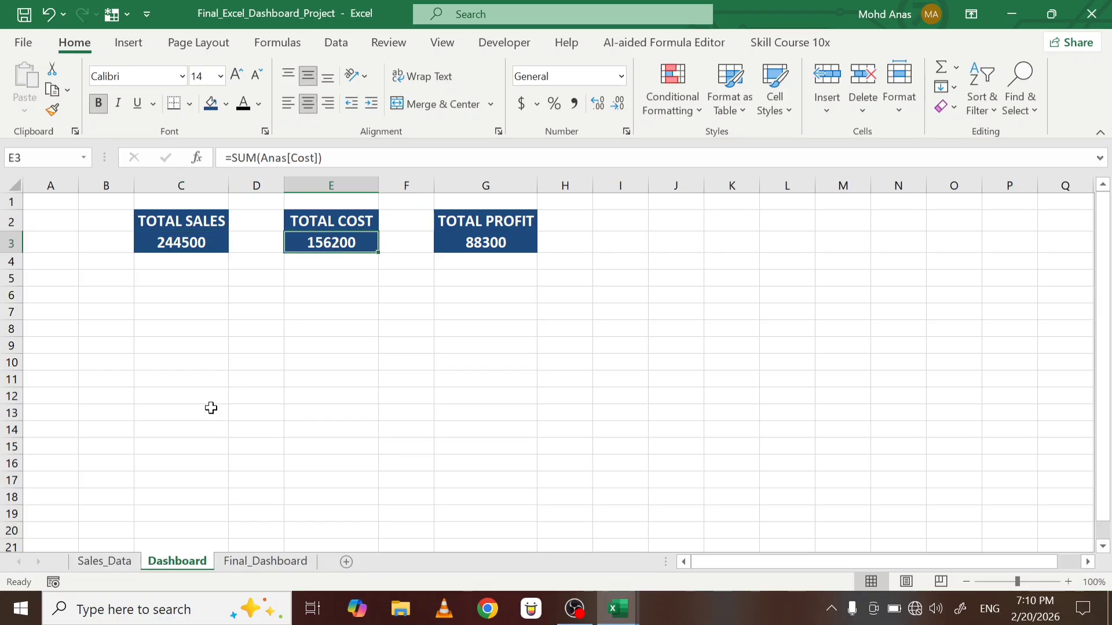
left_click(103, 561)
left_click(392, 386)
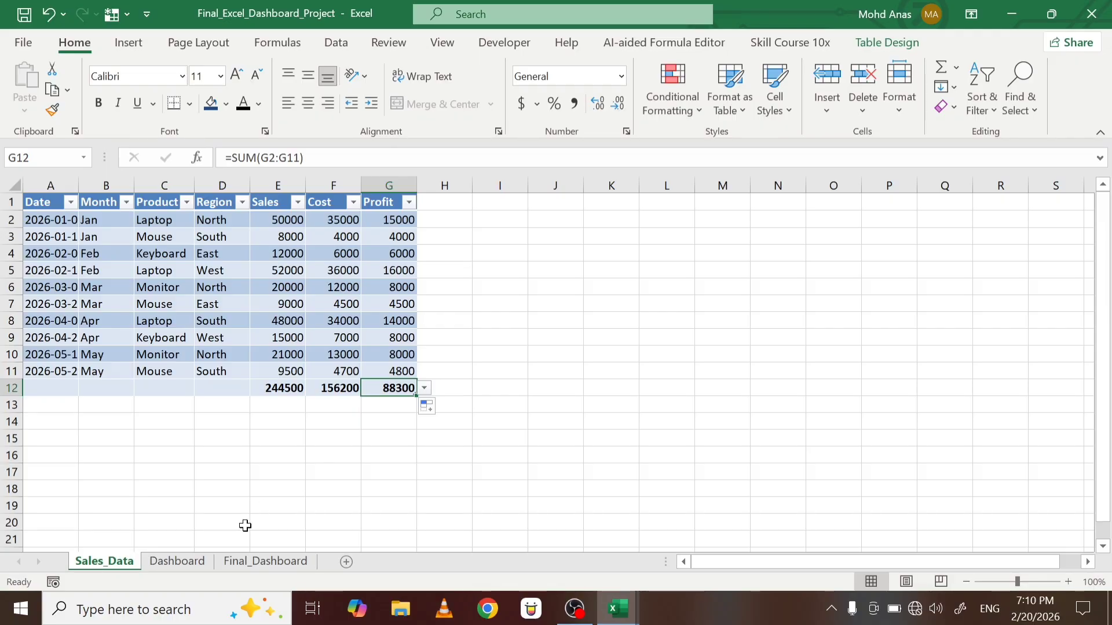
left_click(176, 561)
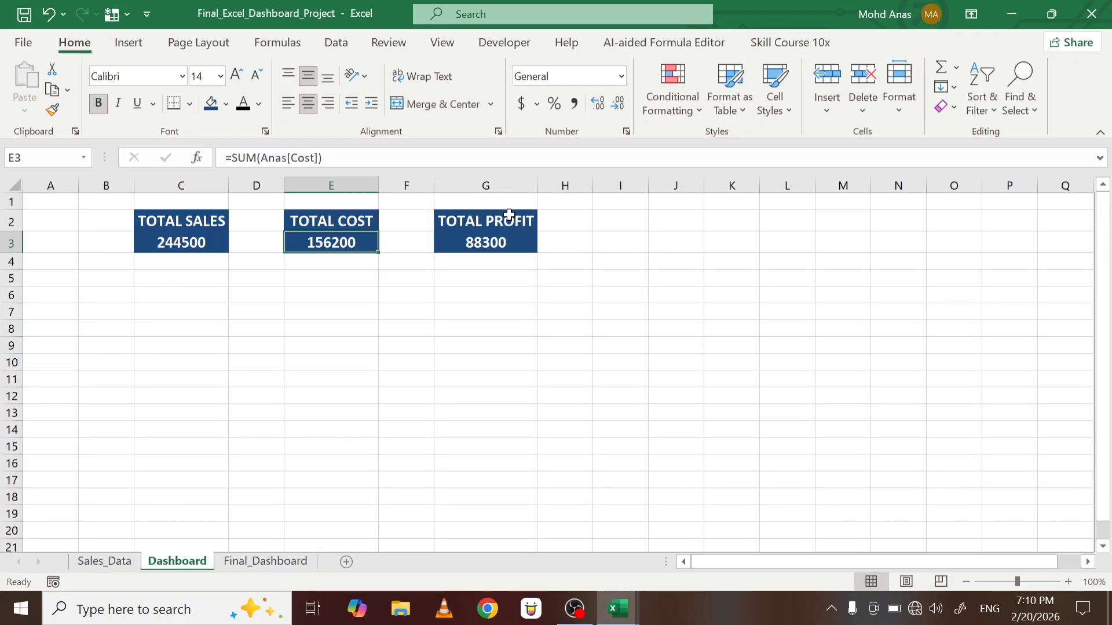
left_click(499, 238)
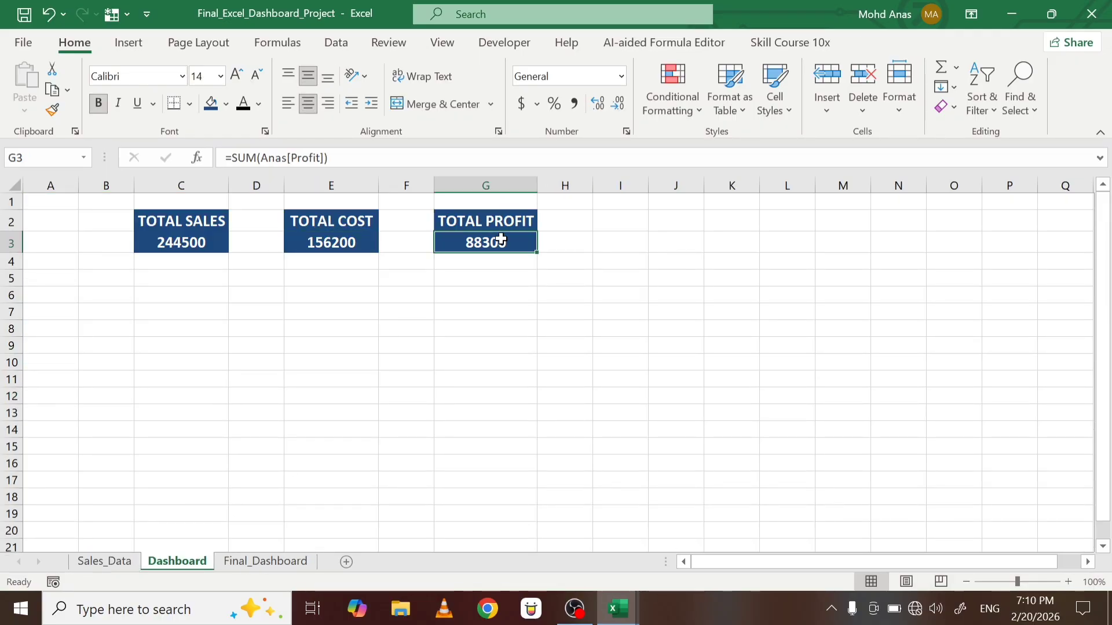
left_click(129, 560)
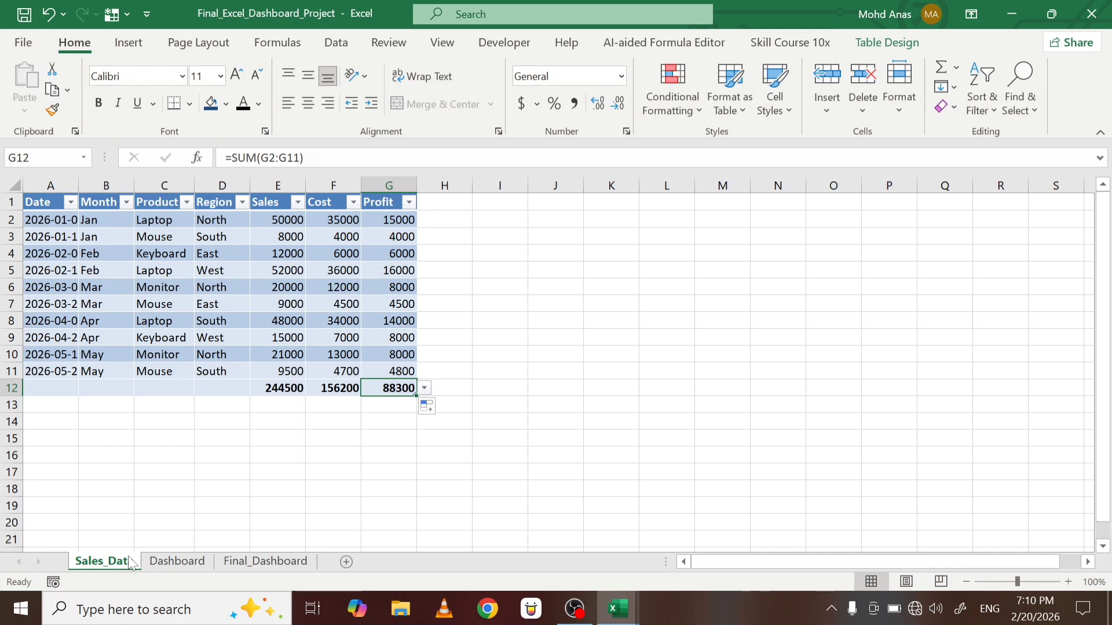
left_click(177, 561)
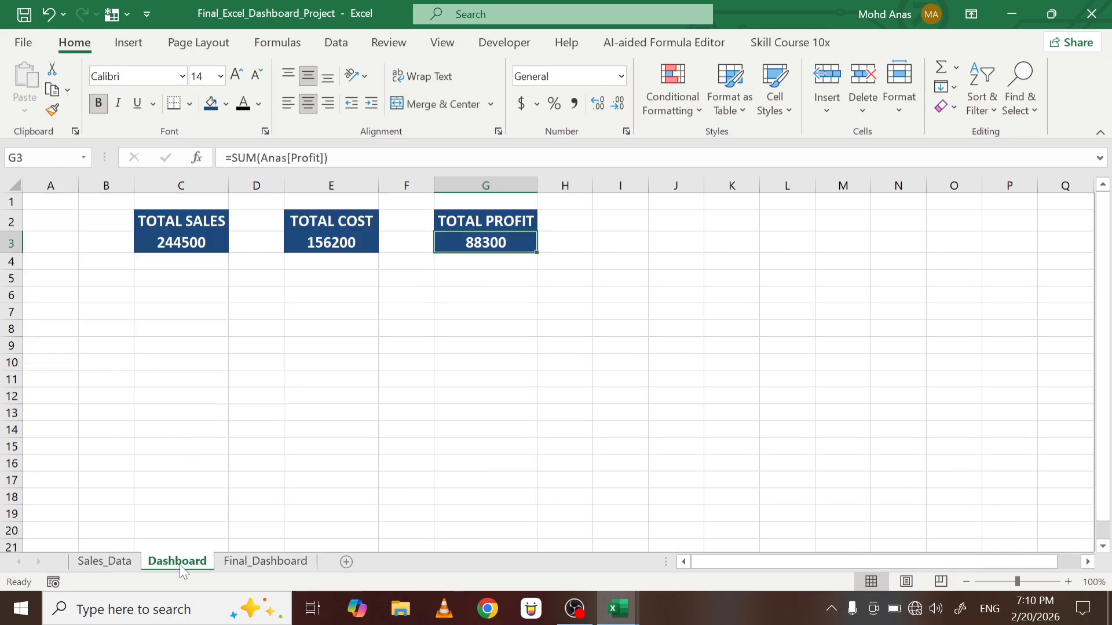
- Enter the headings Months in A6 and Sales in B6 of the Dashboard sheet
left_click(64, 301)
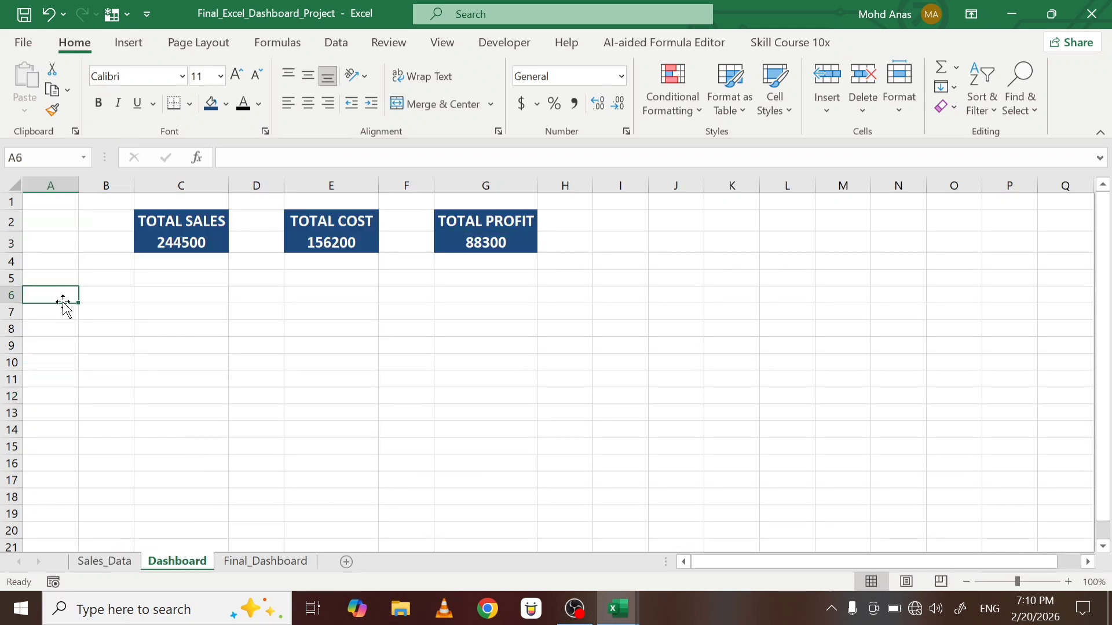
type("Months")
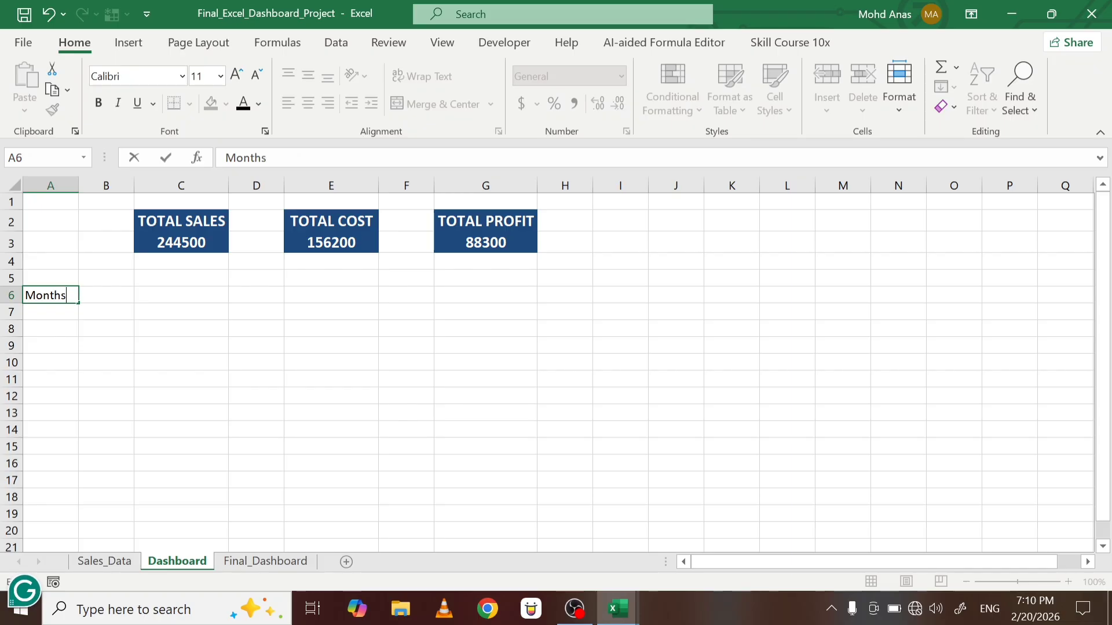
key("Tab")
type("Sales")
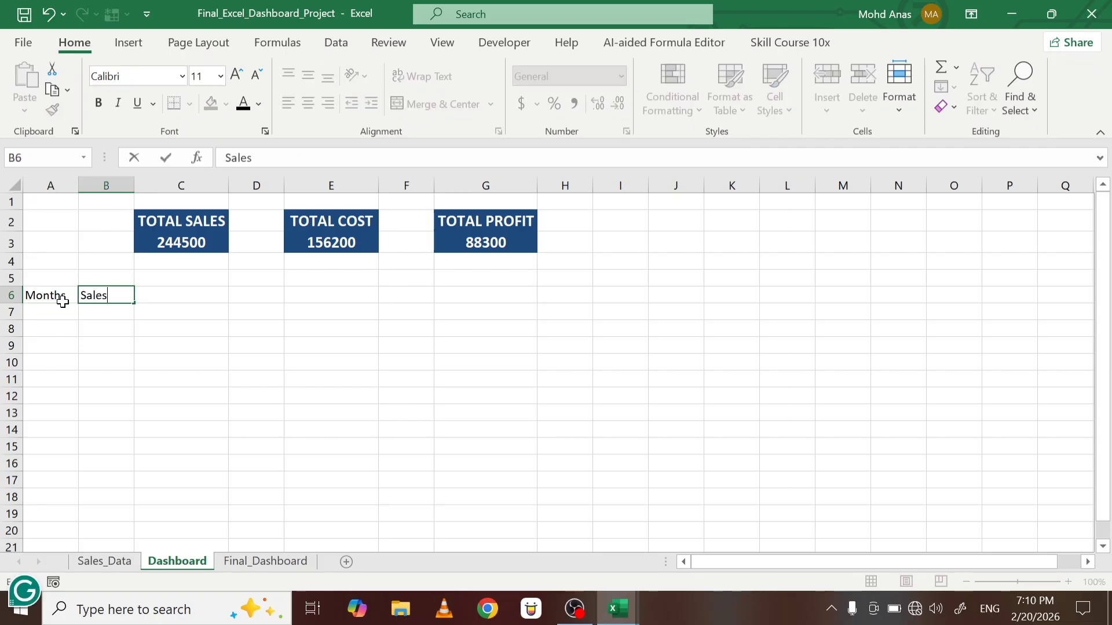
key("Tab")
key("Return")
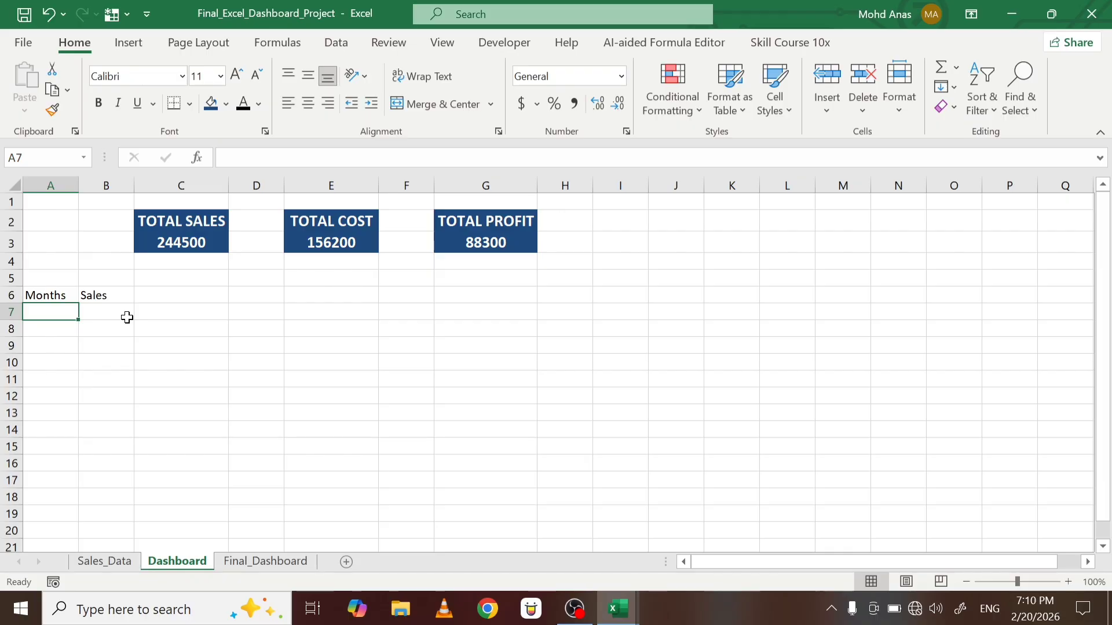
- Enter a UNIQUE formula in A7 of the Dashboard sheet that lists the distinct months from the Sales_Data table's Month column
left_click(105, 561)
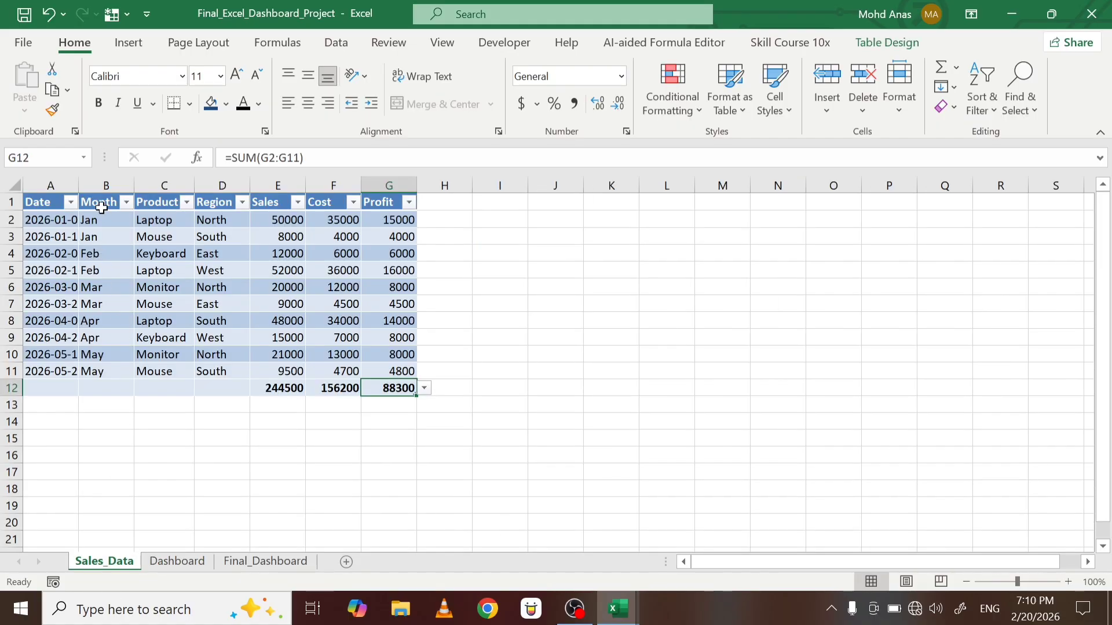
left_click(188, 563)
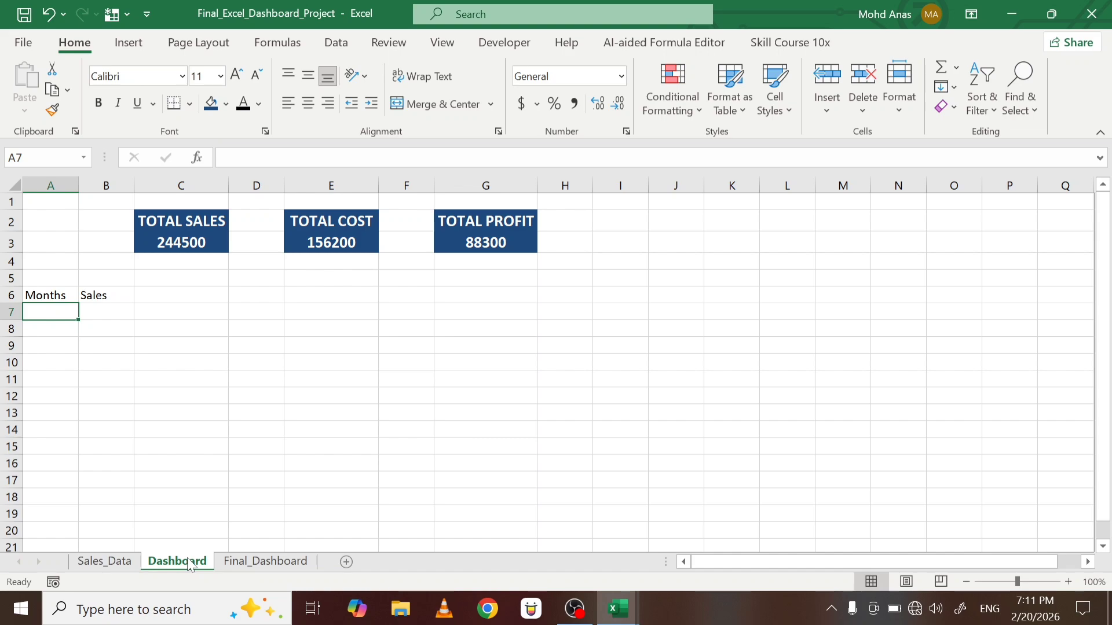
type("=")
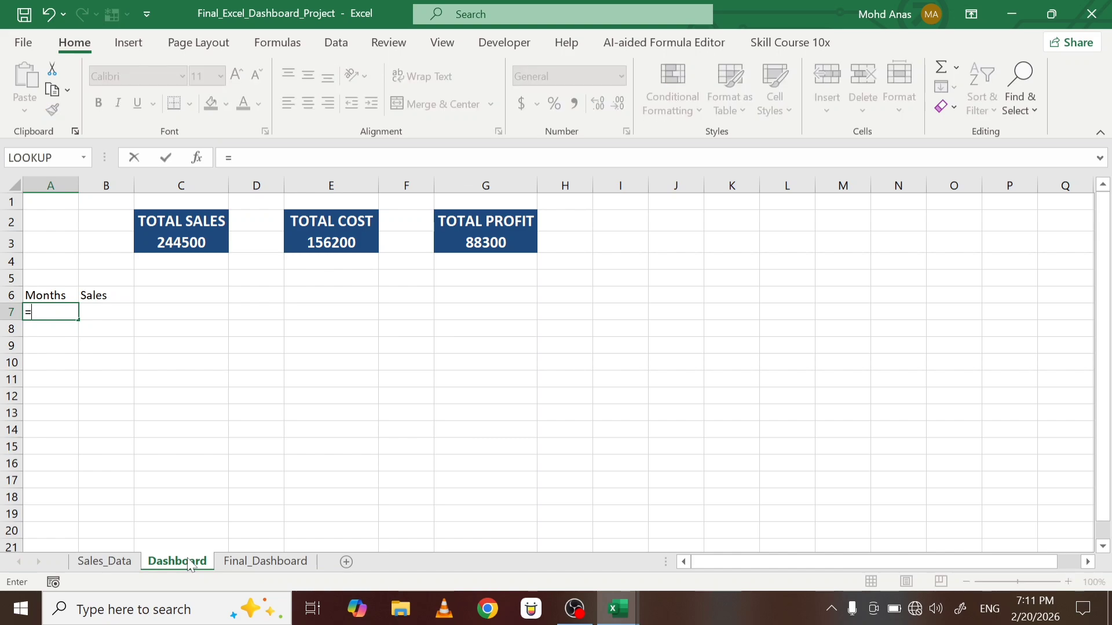
type("uniq")
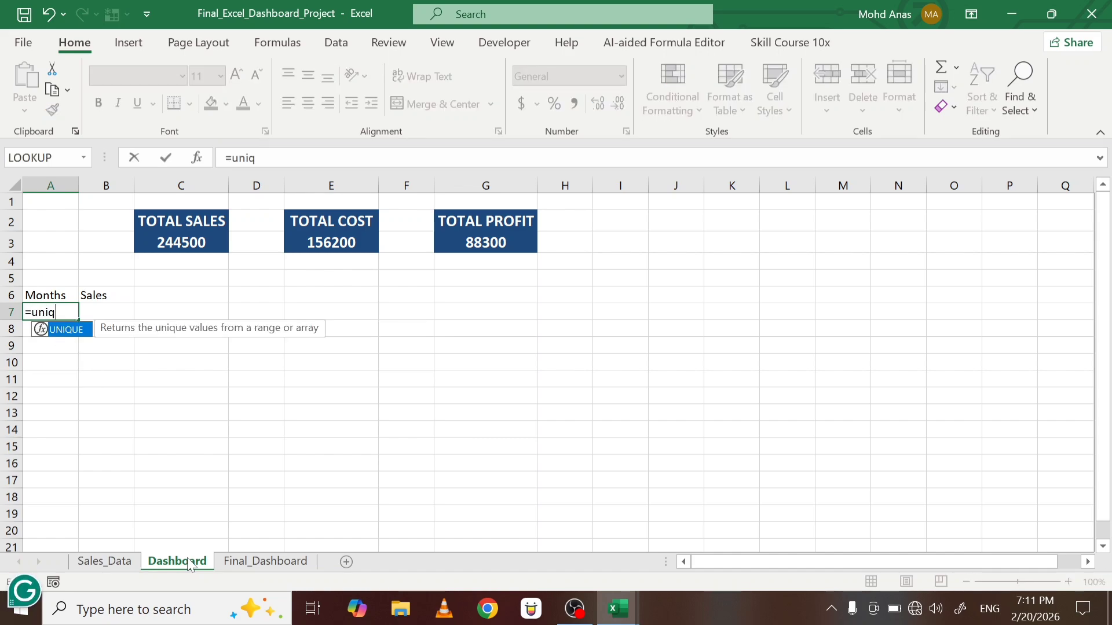
type("u")
key("Tab")
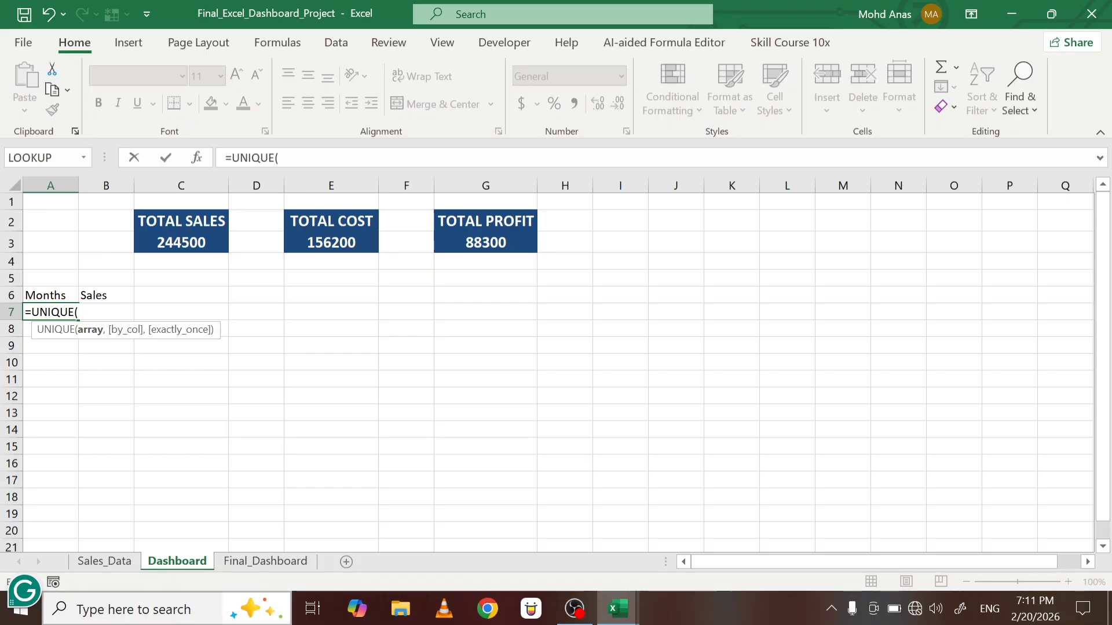
left_click(105, 562)
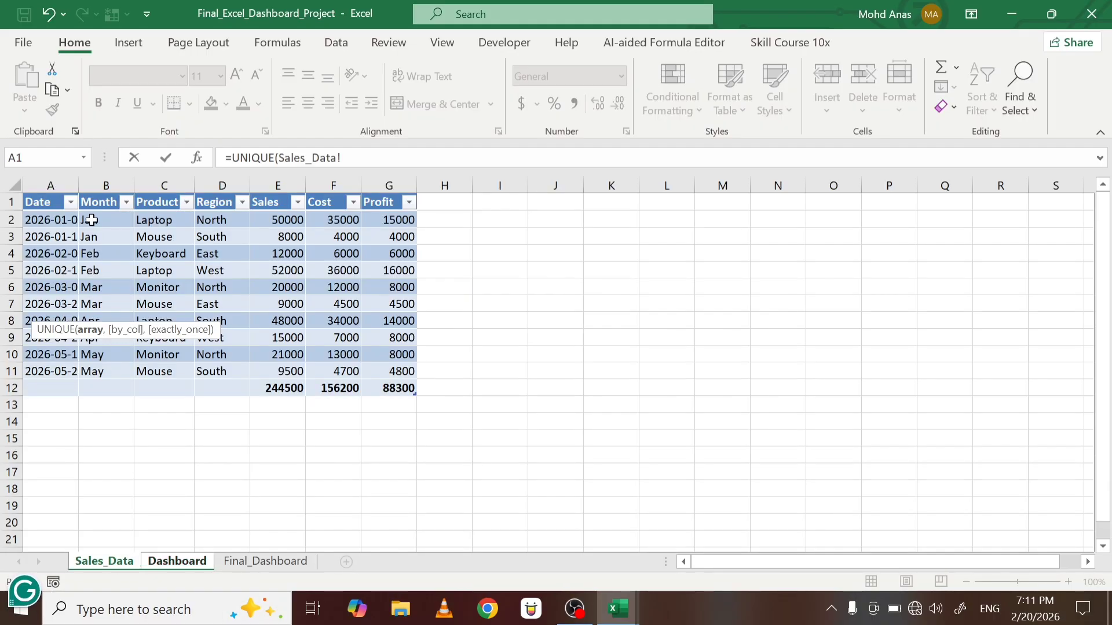
left_click_drag(92, 220, 101, 368)
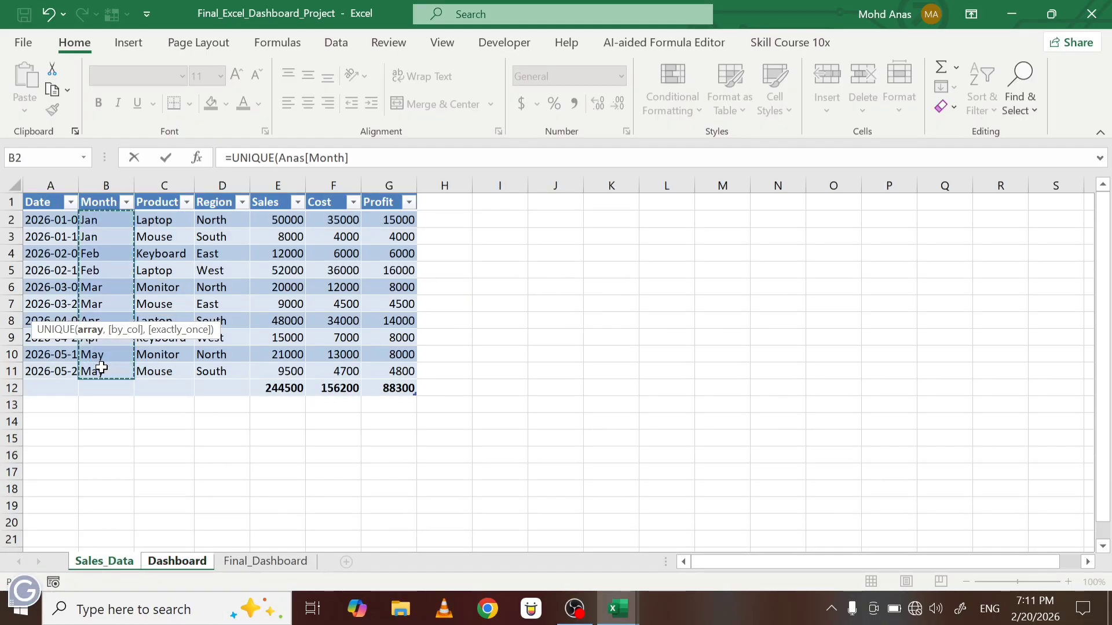
type(")")
key("Return")
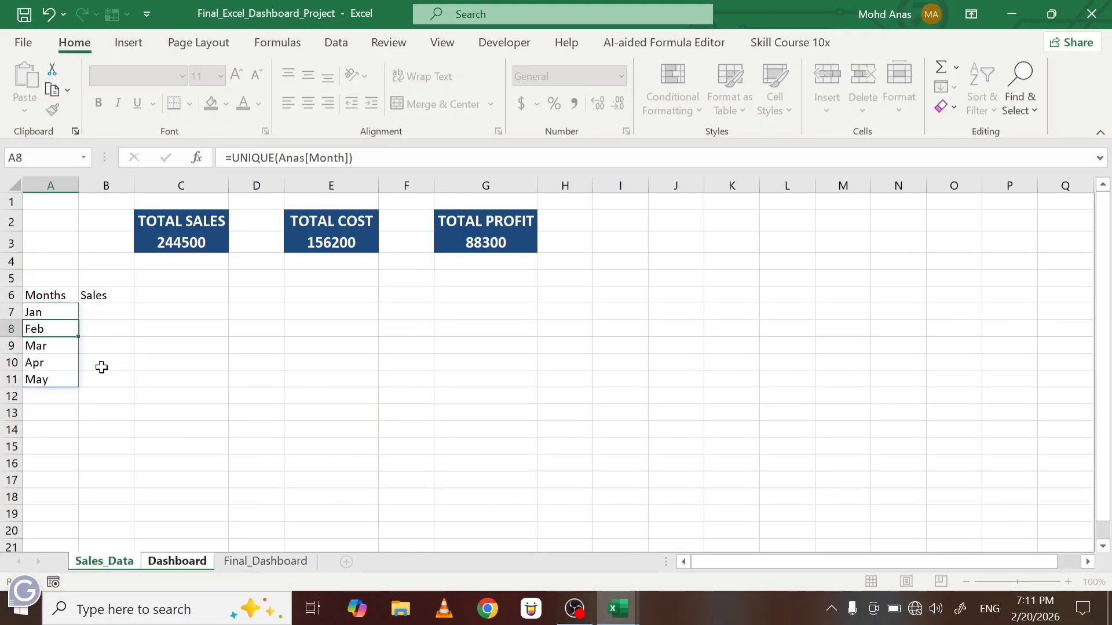
- Enter a SUMIFS formula in B7 of the Dashboard sheet that sums the Sales_Data table's Sales column where Month matches A7
left_click(102, 315)
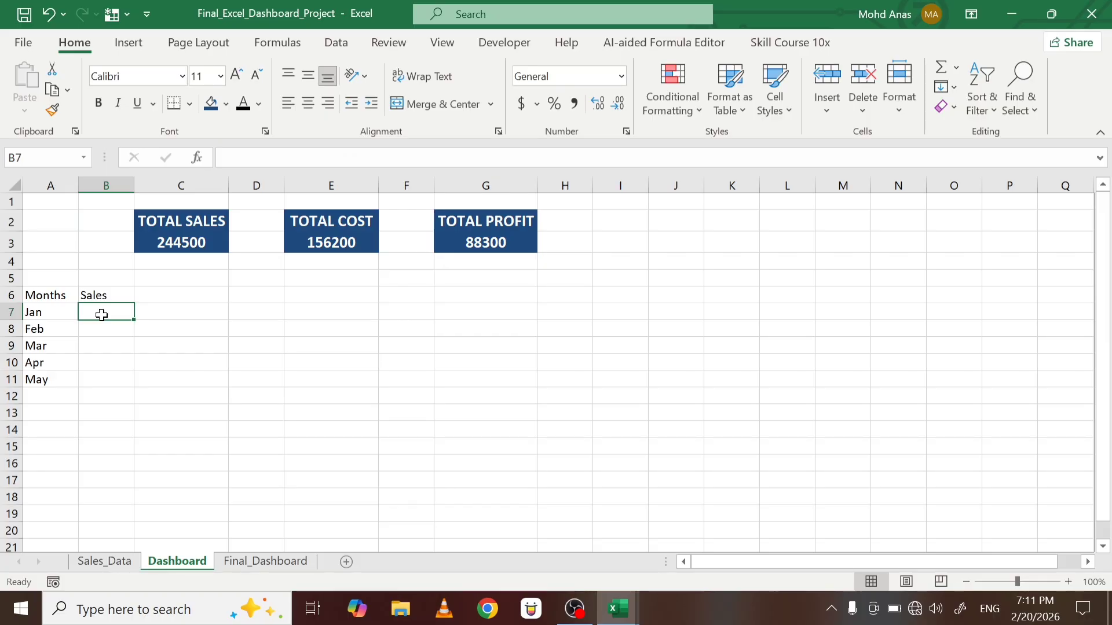
type("=sumi")
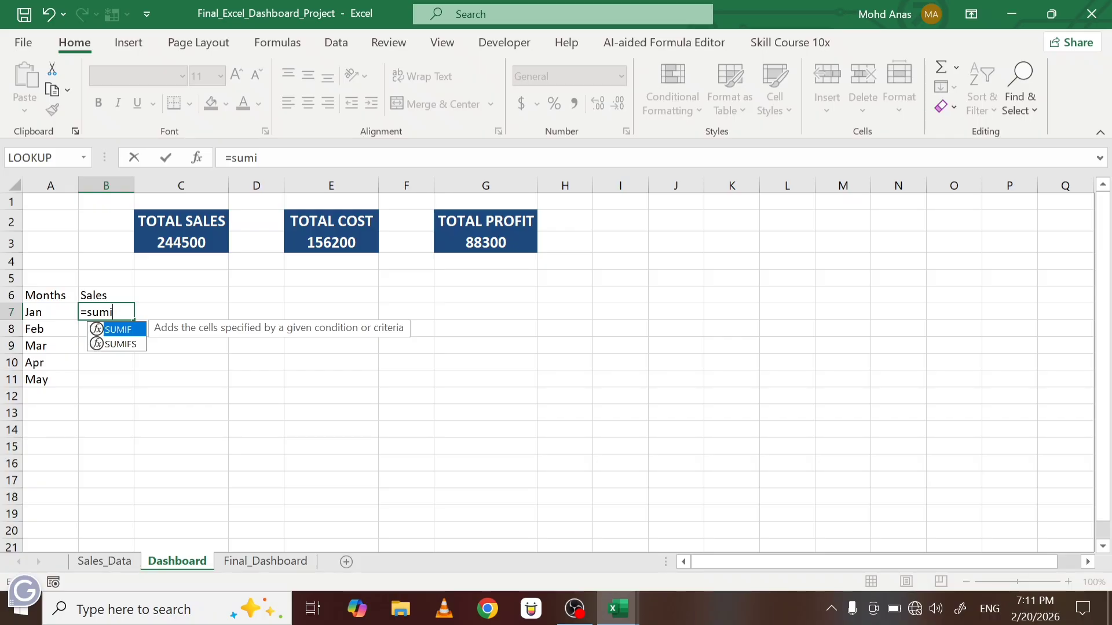
key("Down")
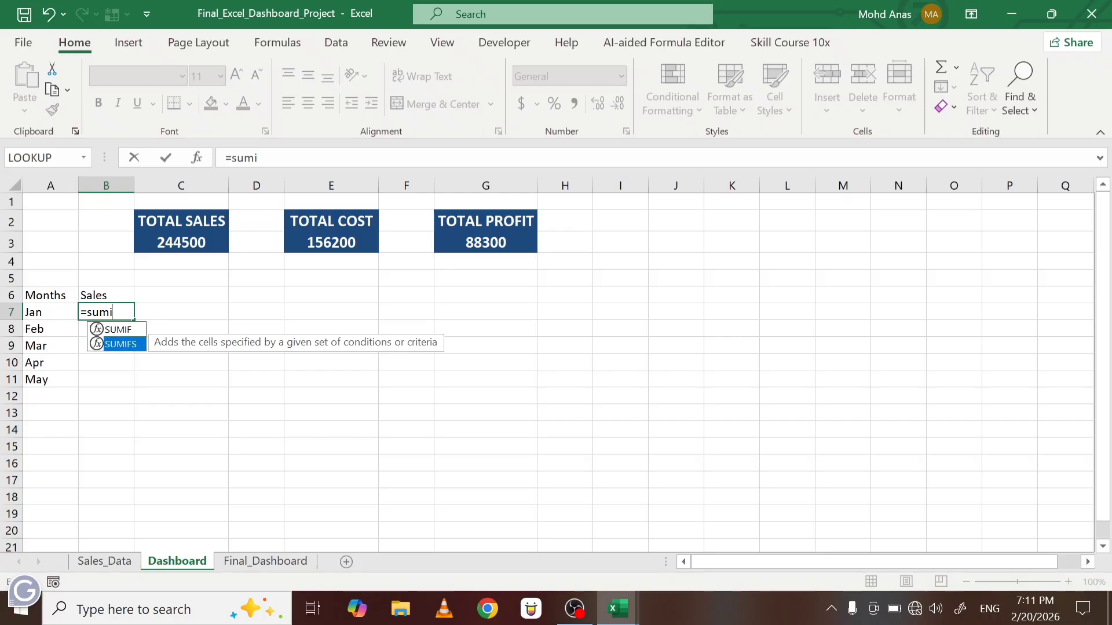
key("Tab")
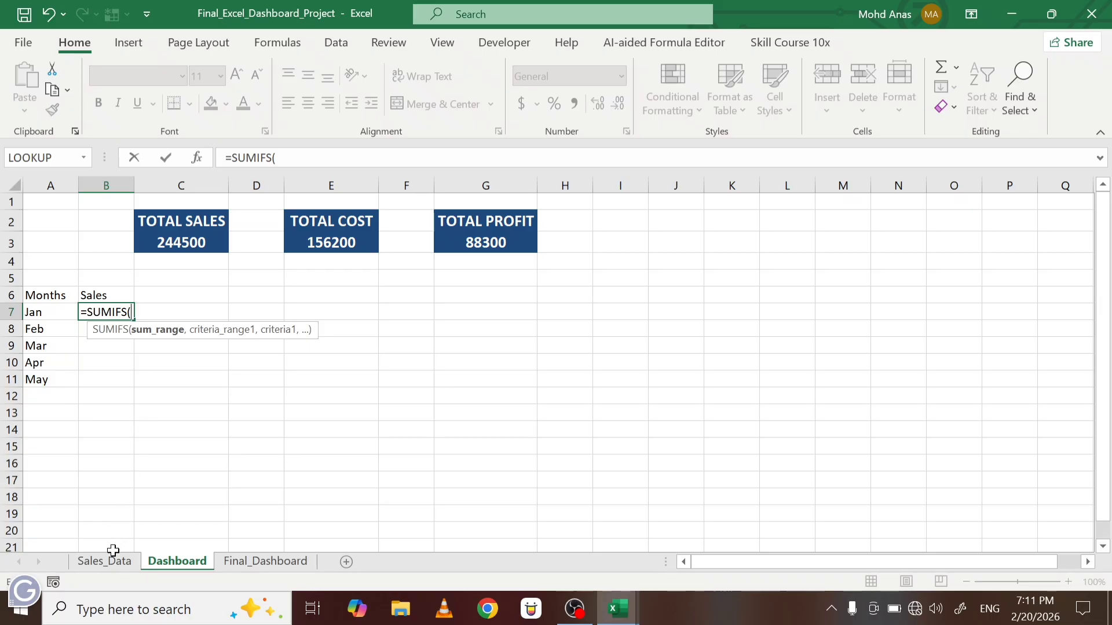
left_click(114, 565)
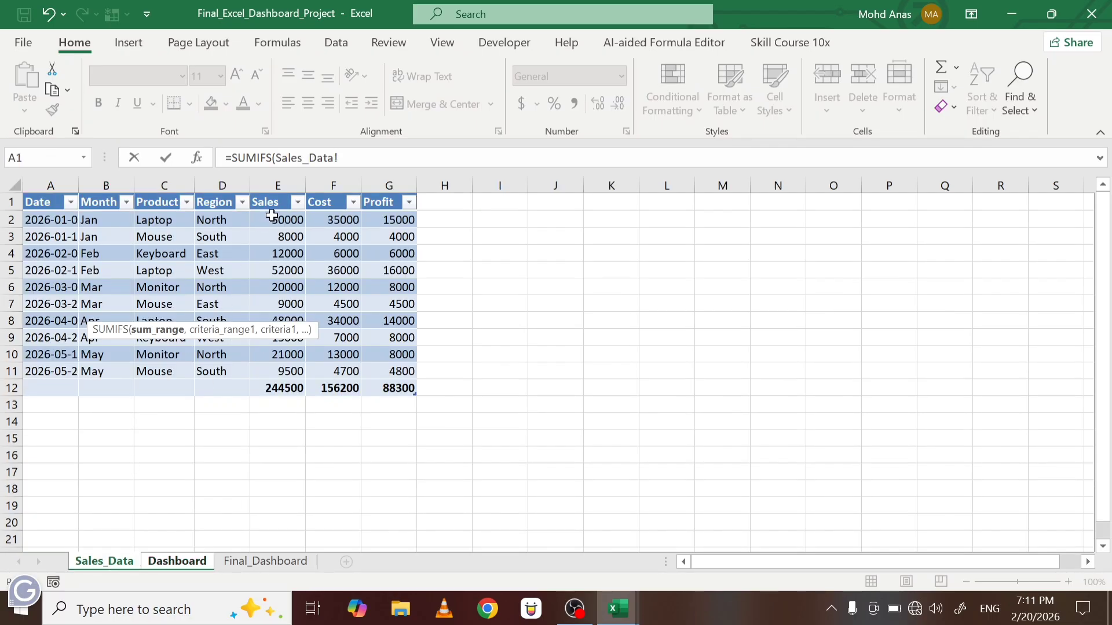
left_click_drag(271, 216, 276, 372)
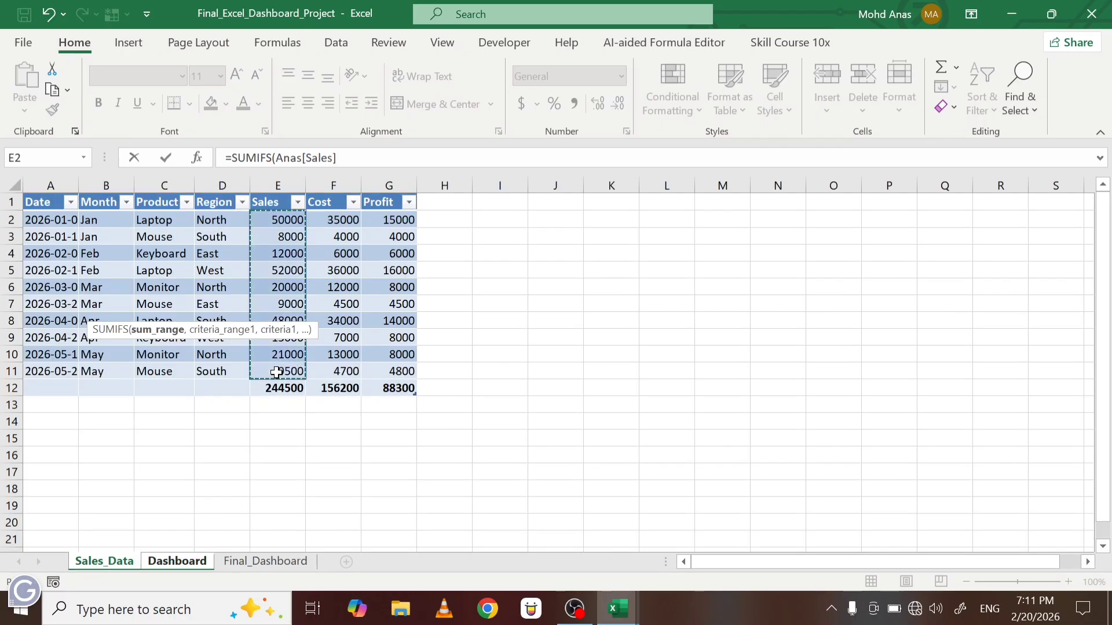
type(",")
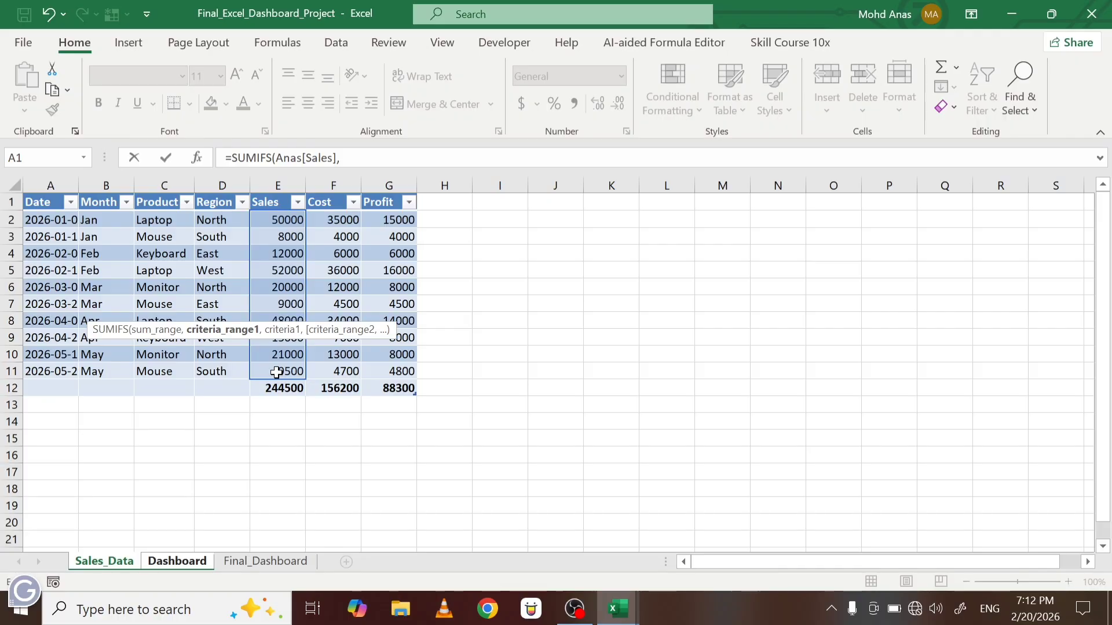
left_click_drag(110, 218, 117, 371)
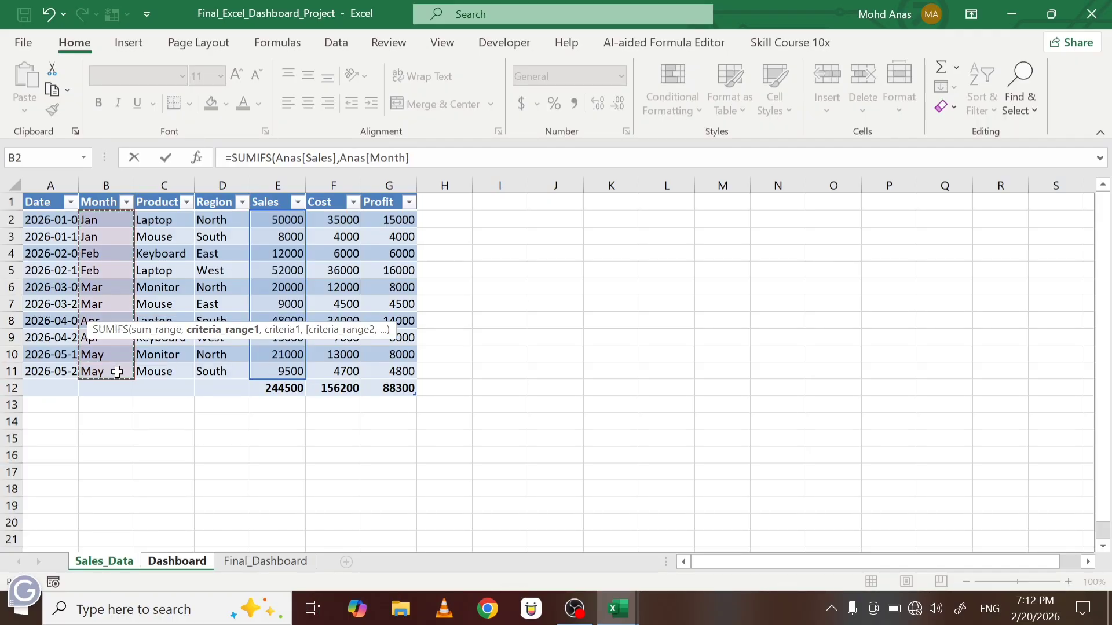
type(",")
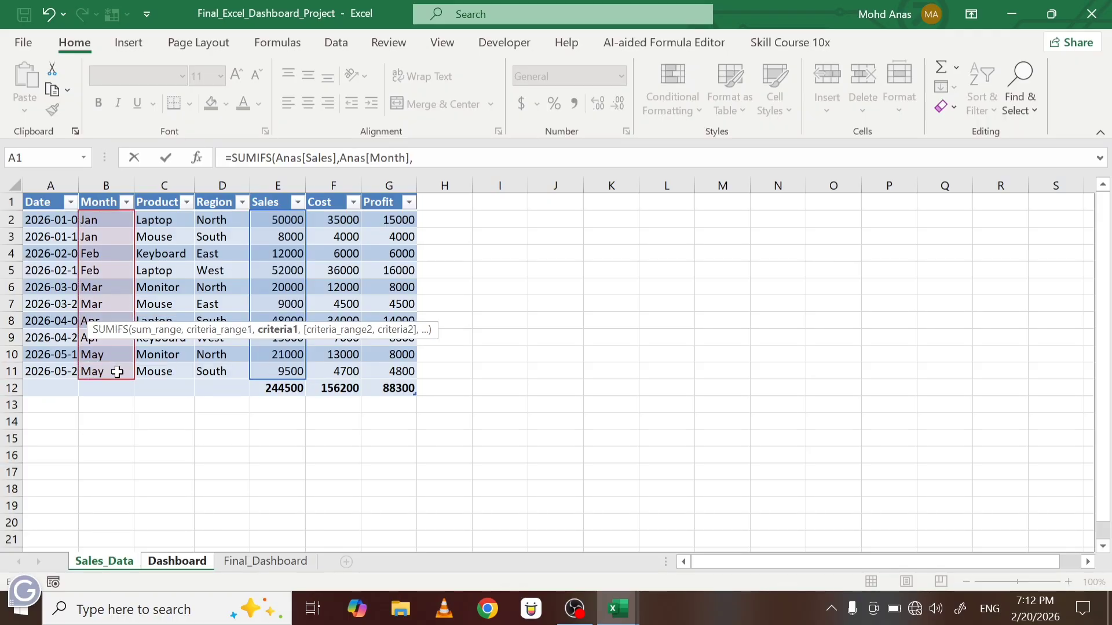
left_click(184, 565)
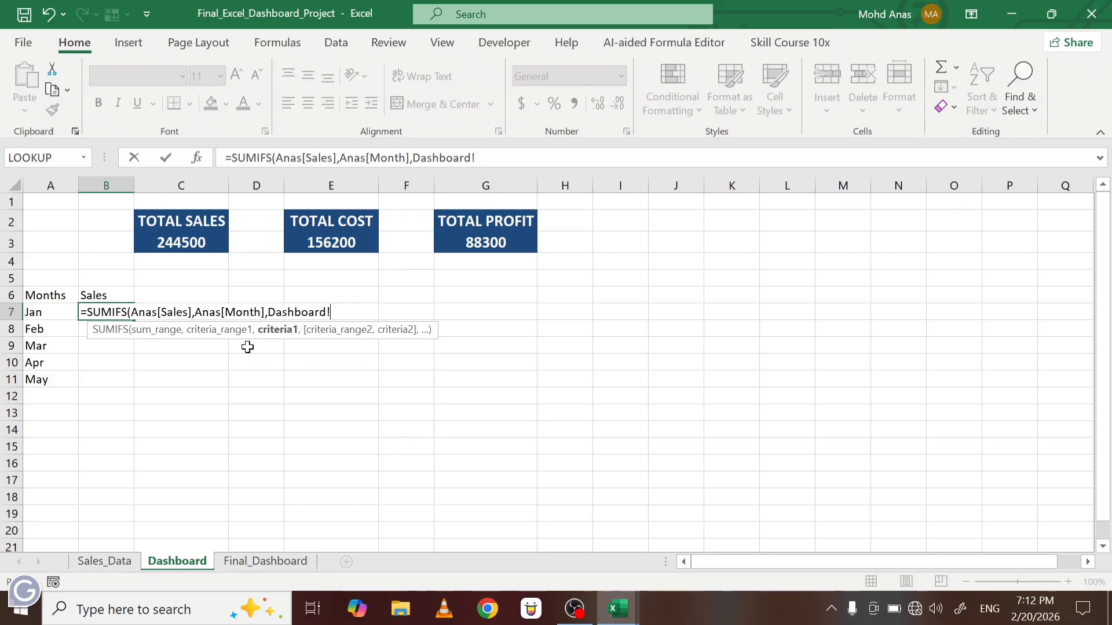
left_click(53, 315)
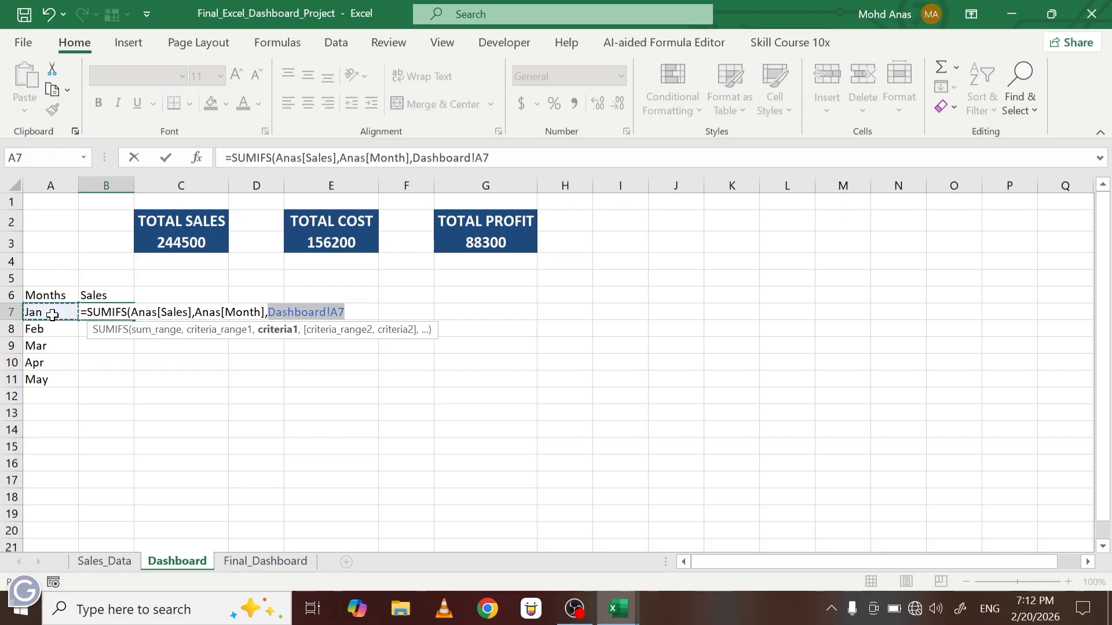
type(")")
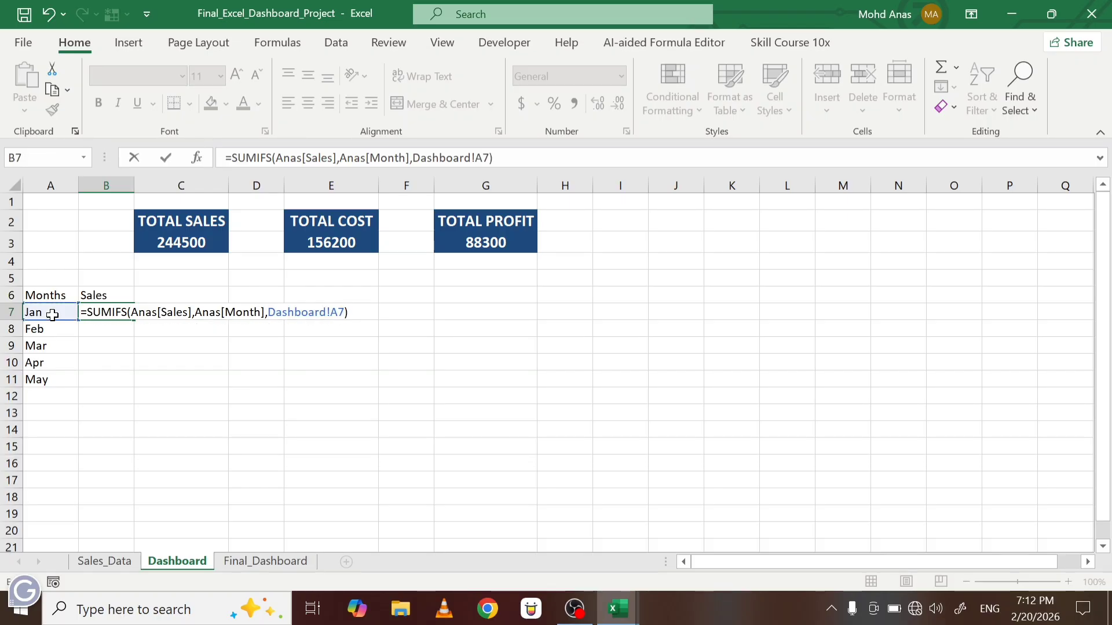
key("Return")
- Fill the SUMIFS formula from B7 down to B11 for the remaining months
left_click(104, 312)
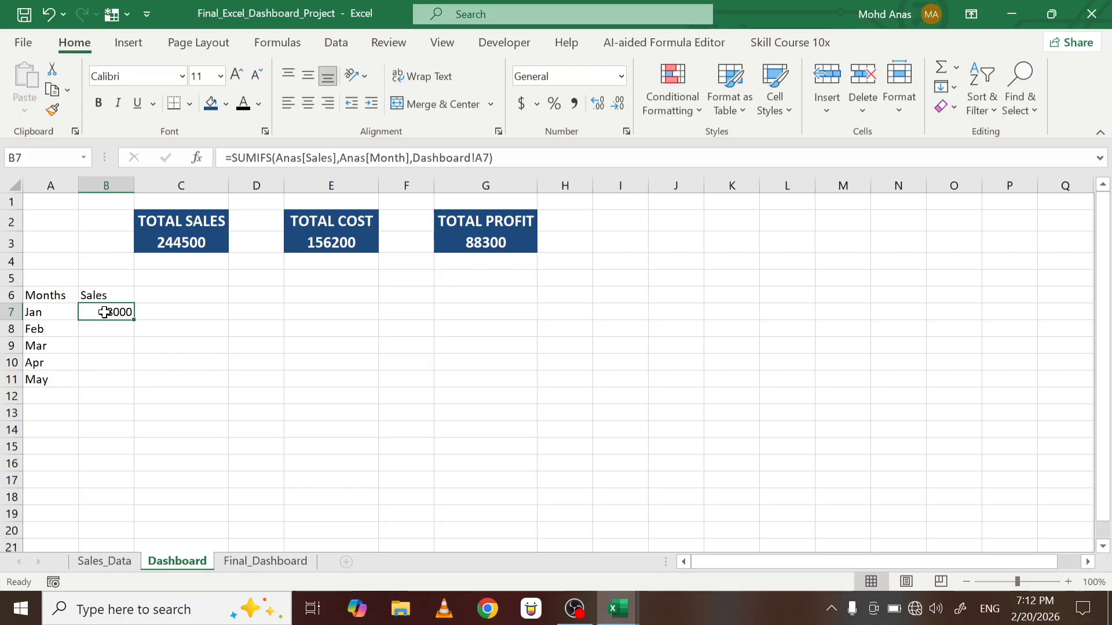
double_click(133, 320)
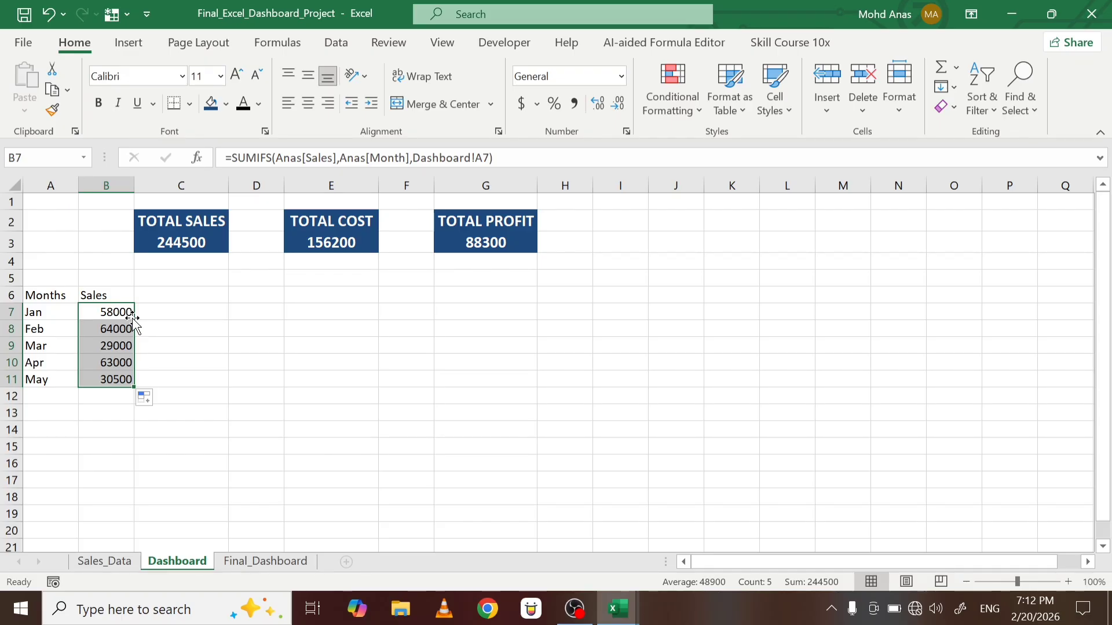
left_click(189, 328)
- Create a PivotChart from the month and sales range A6:B11 on a new worksheet
left_click_drag(38, 297, 109, 377)
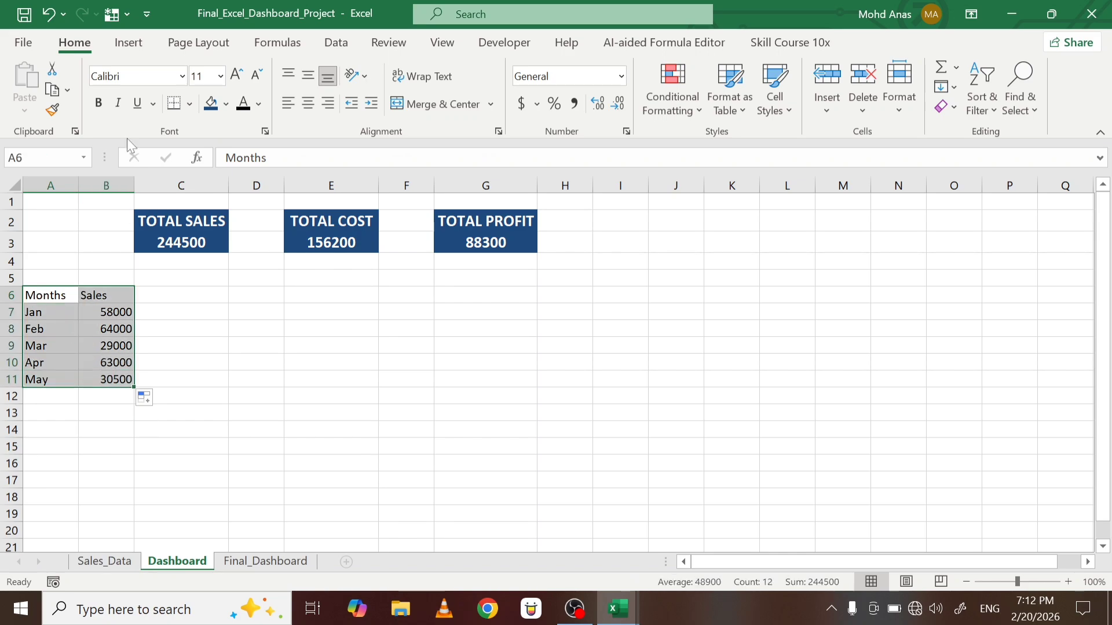
left_click(131, 51)
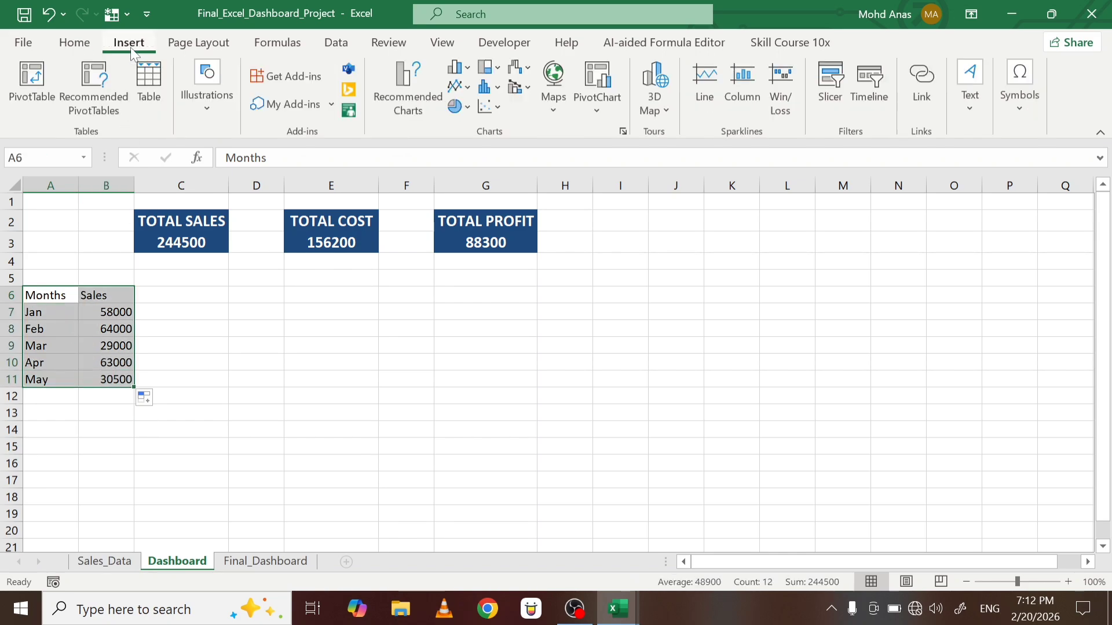
left_click(608, 97)
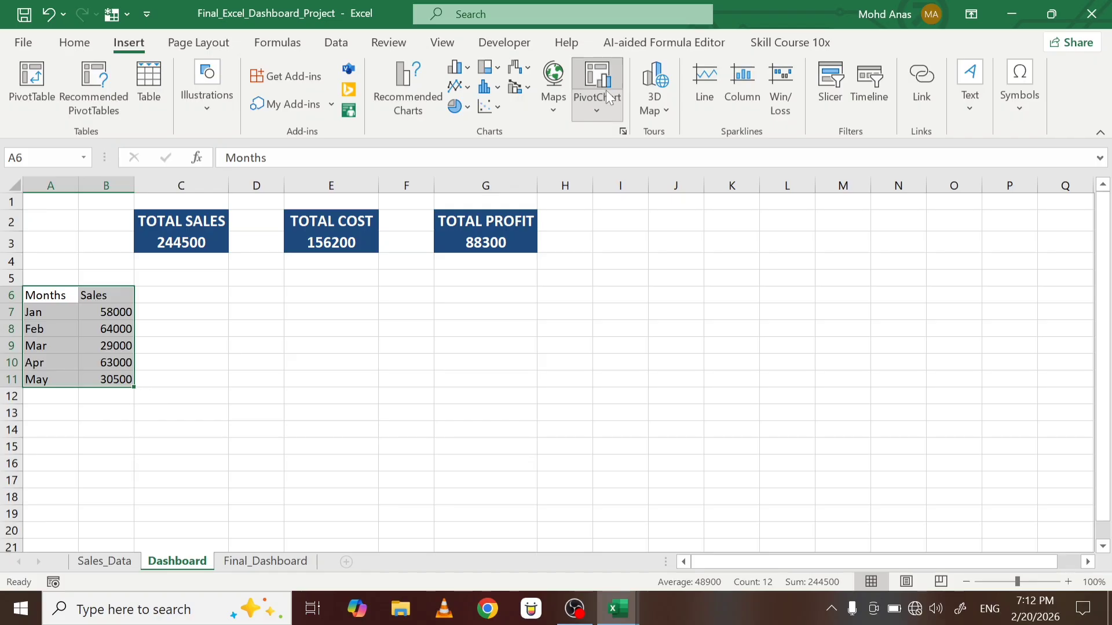
left_click(625, 136)
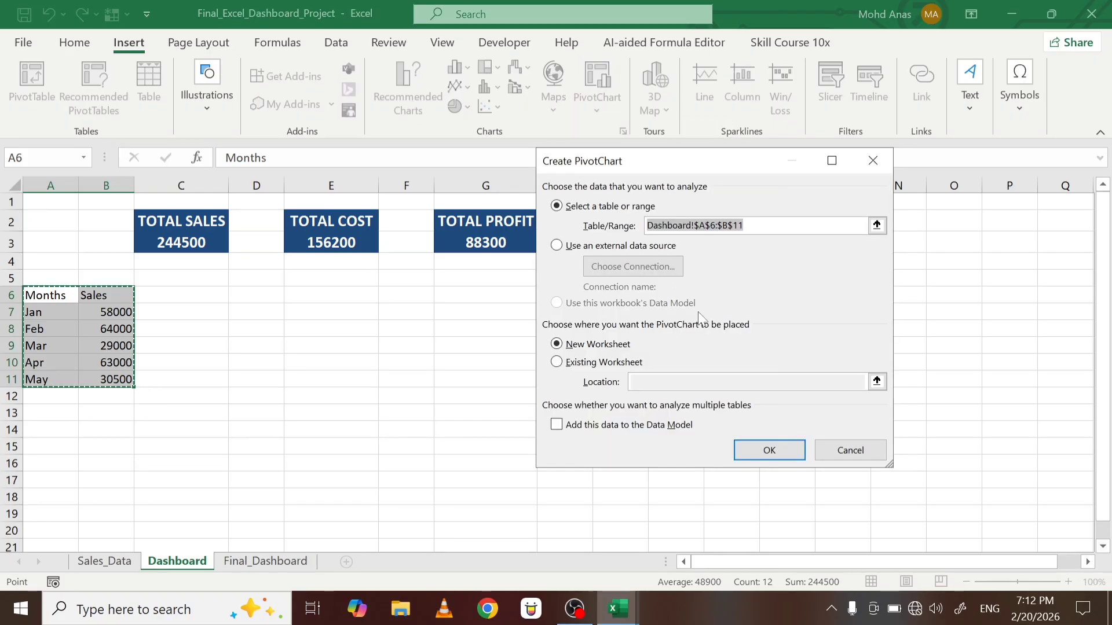
left_click(580, 364)
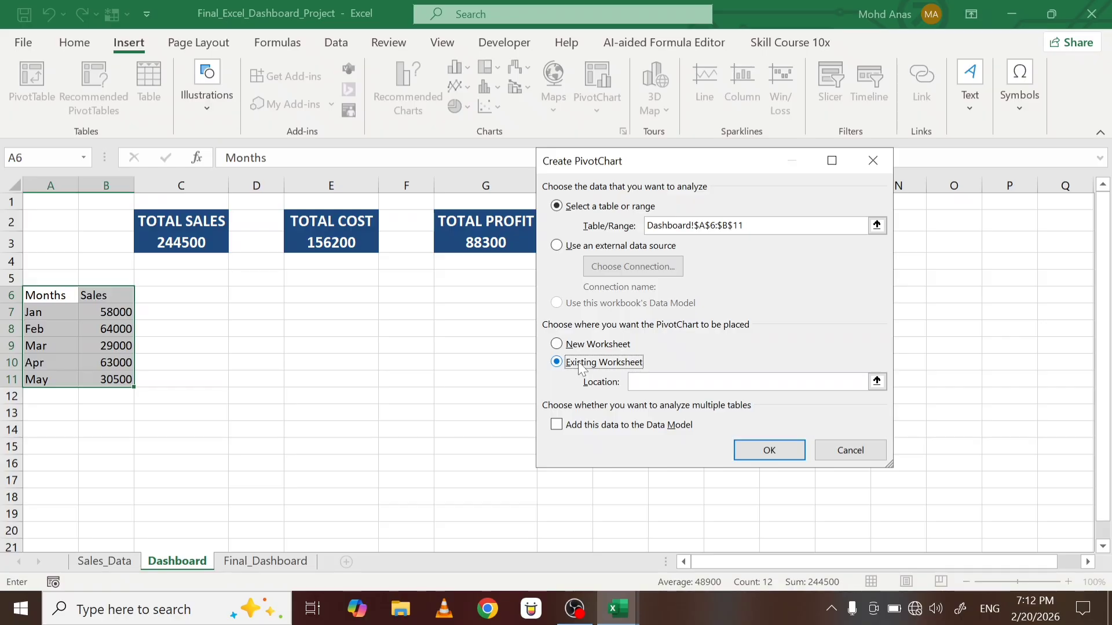
left_click(557, 344)
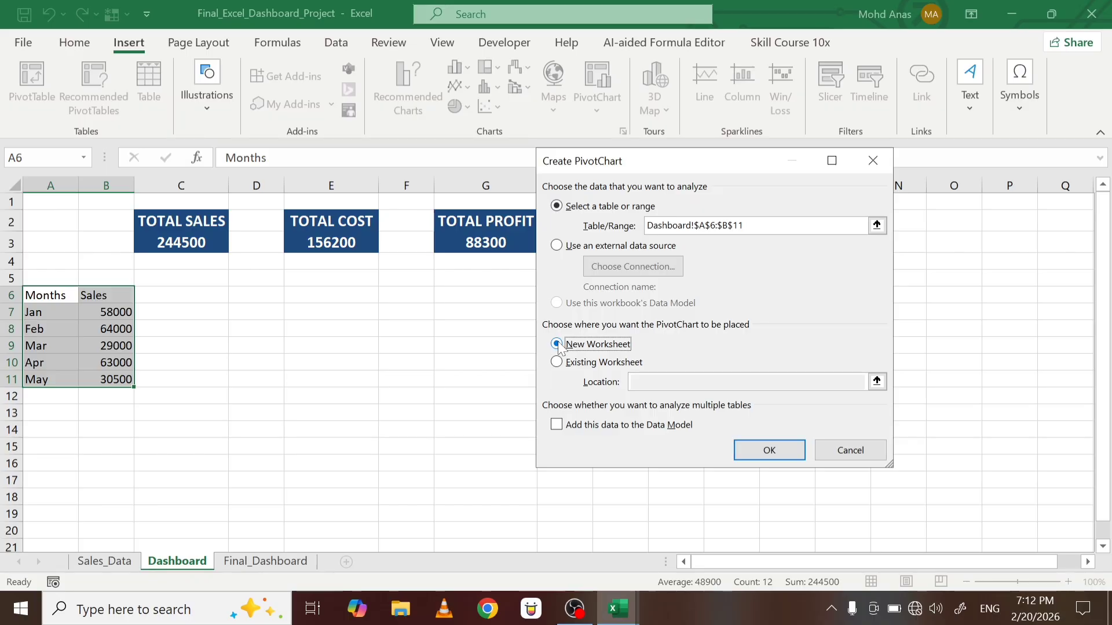
left_click(762, 452)
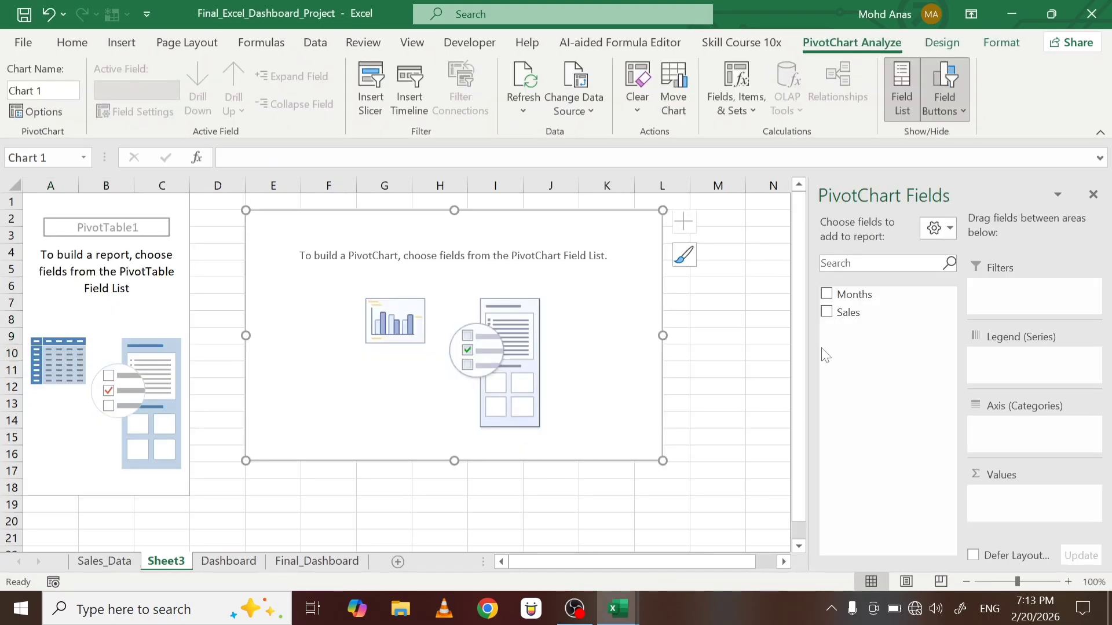
- Assign Sales to the PivotChart's values and Months to its legend series, and close the field list
left_click_drag(826, 314, 989, 498)
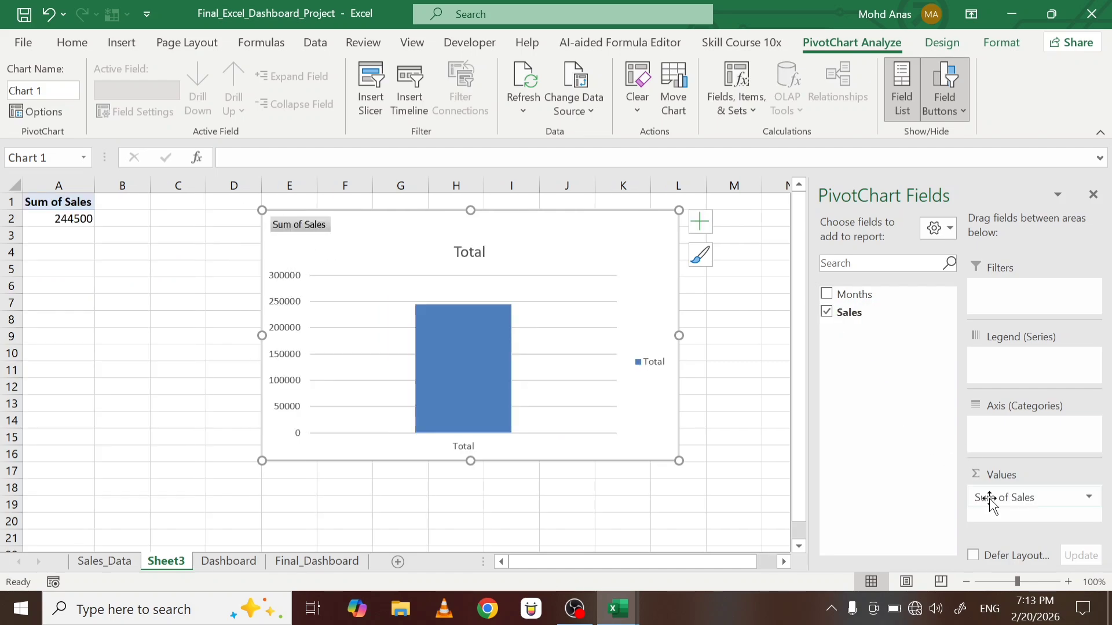
left_click_drag(874, 296, 999, 365)
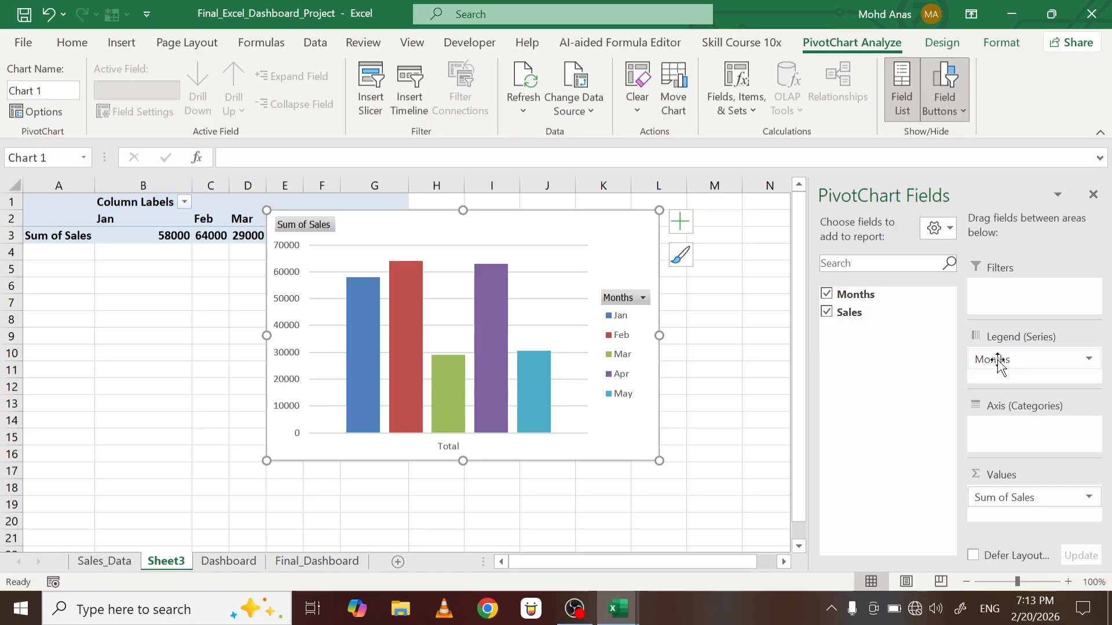
left_click(1093, 194)
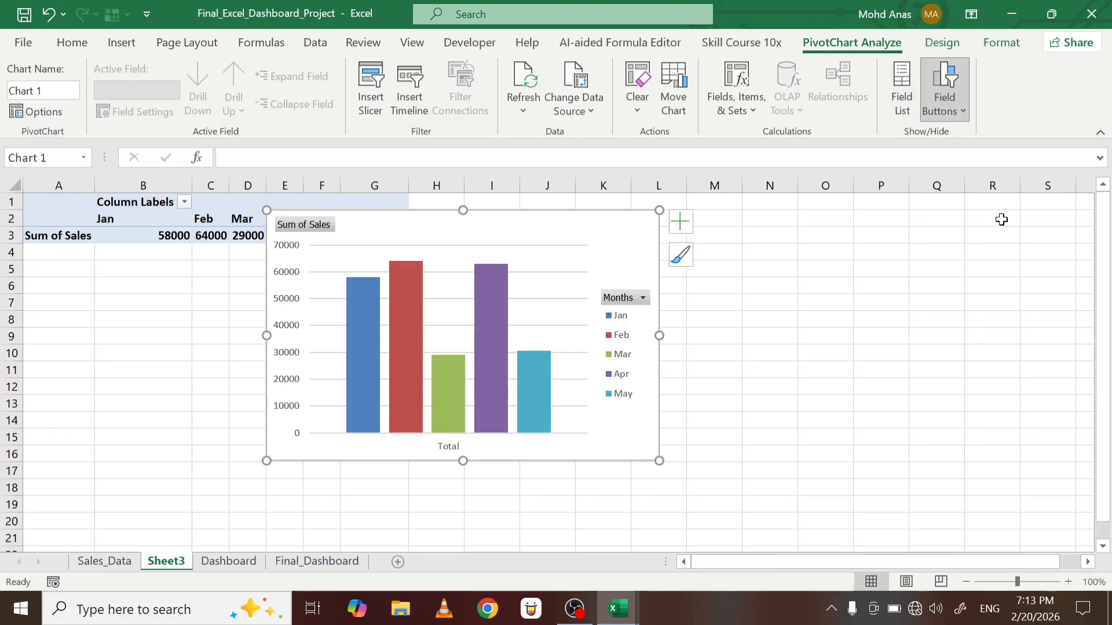
- Move the PivotChart clear of the pivot table and enlarge it, and delete its vertical value axis
left_click_drag(586, 235, 737, 238)
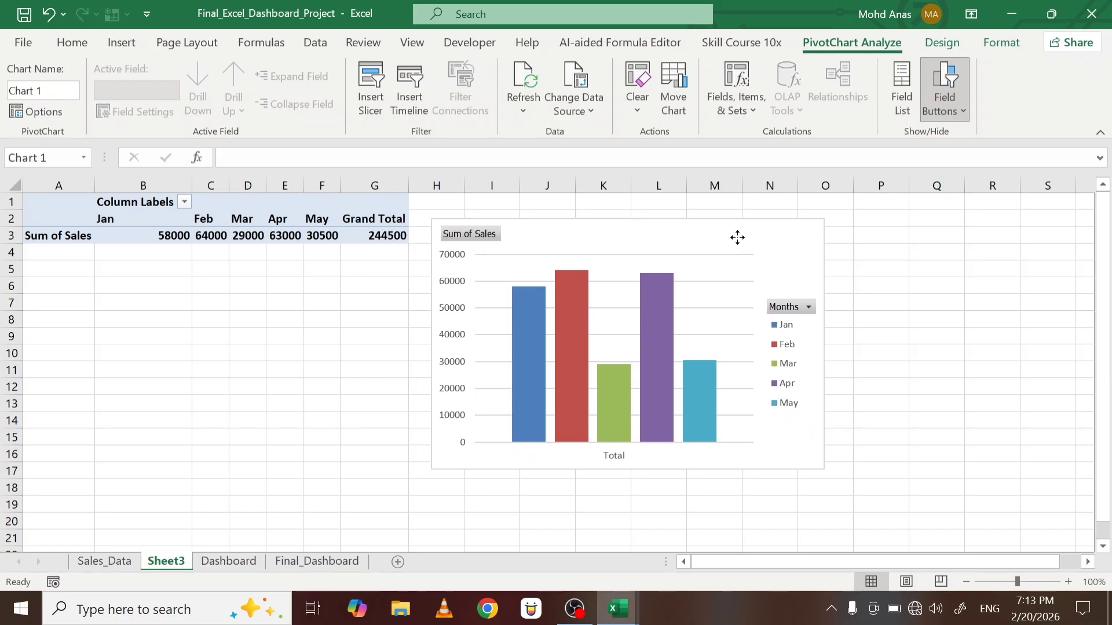
left_click_drag(825, 471, 886, 481)
left_click(451, 266)
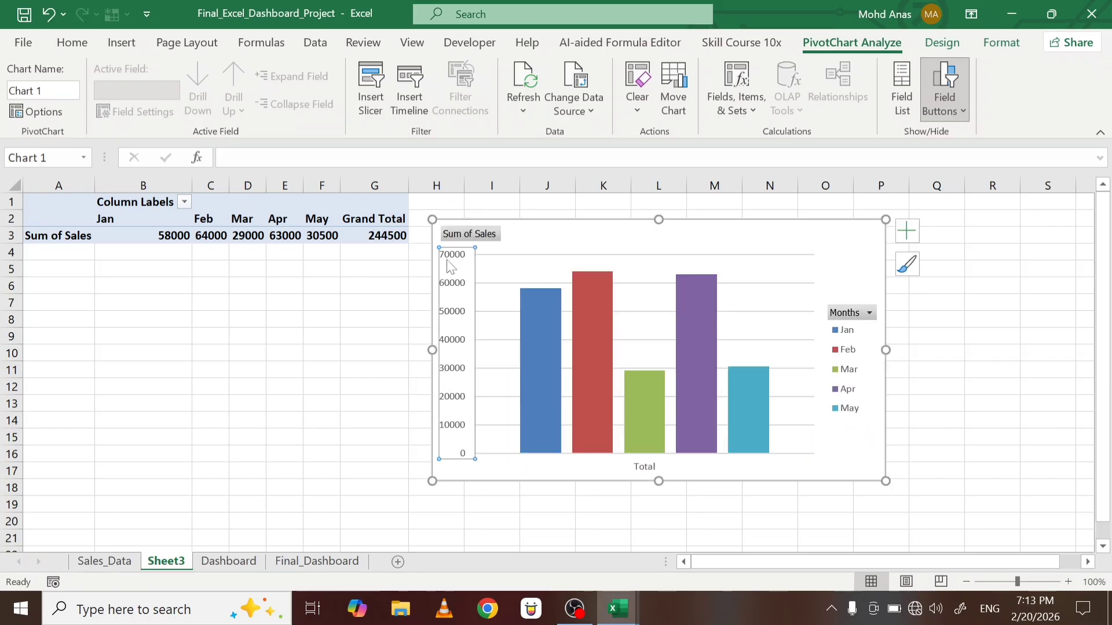
right_click(450, 266)
left_click(485, 274)
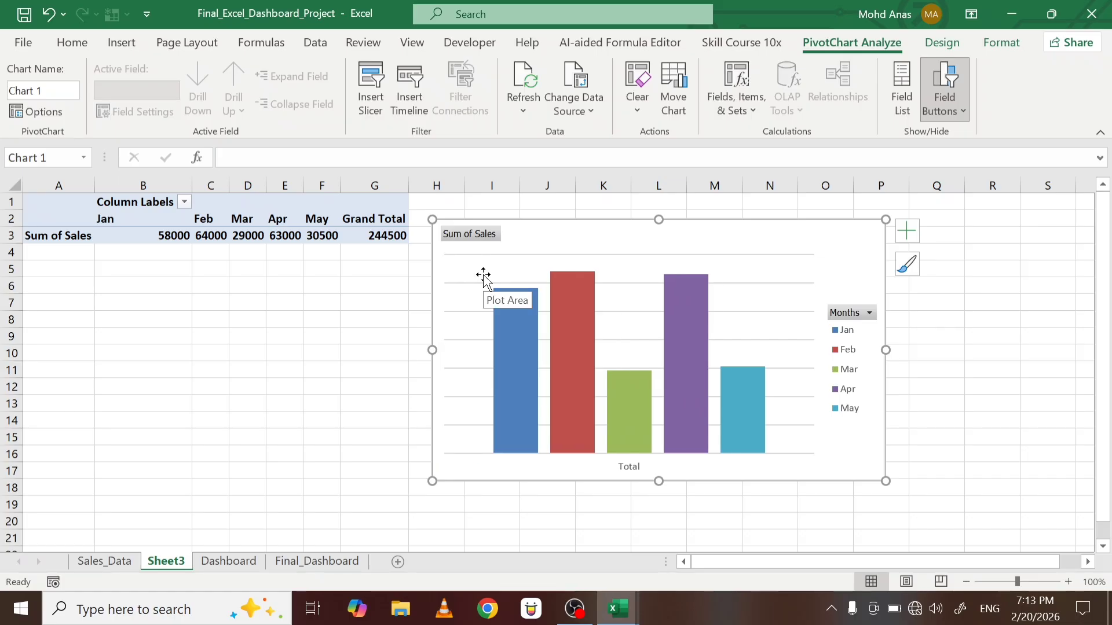
- Try removing the Sum of Sales field from the PivotChart, and undo the removal
right_click(469, 236)
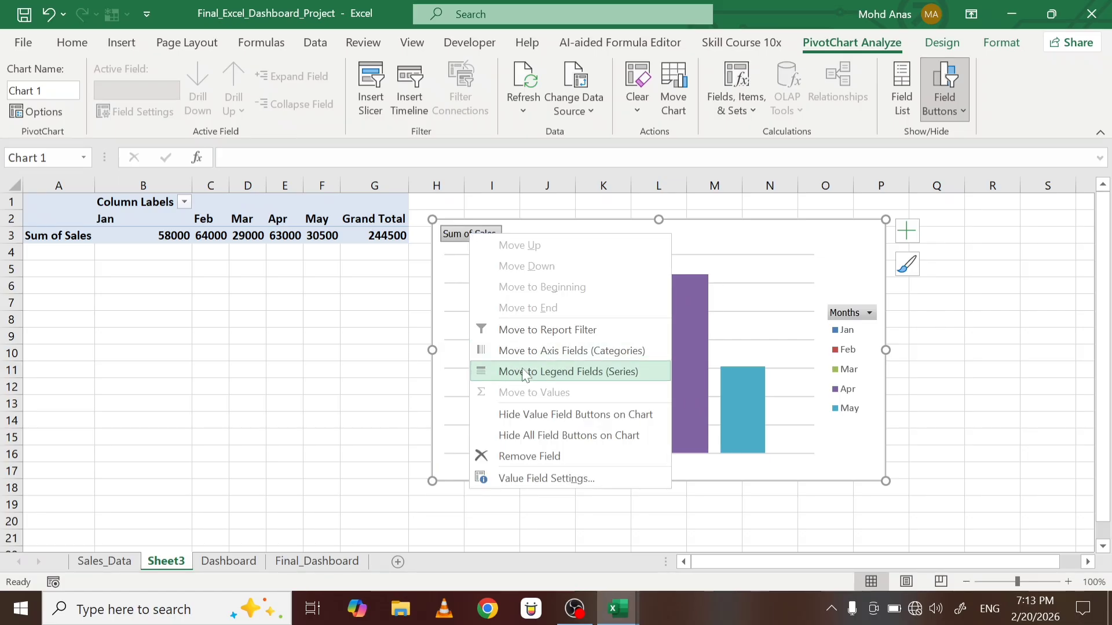
left_click(515, 456)
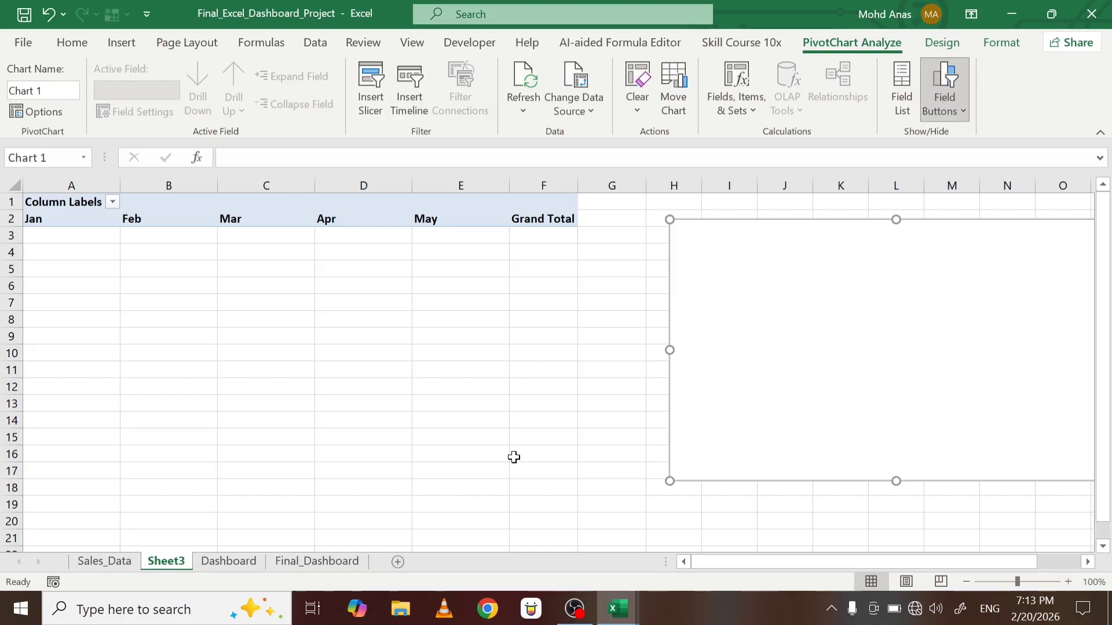
key("ctrl+z")
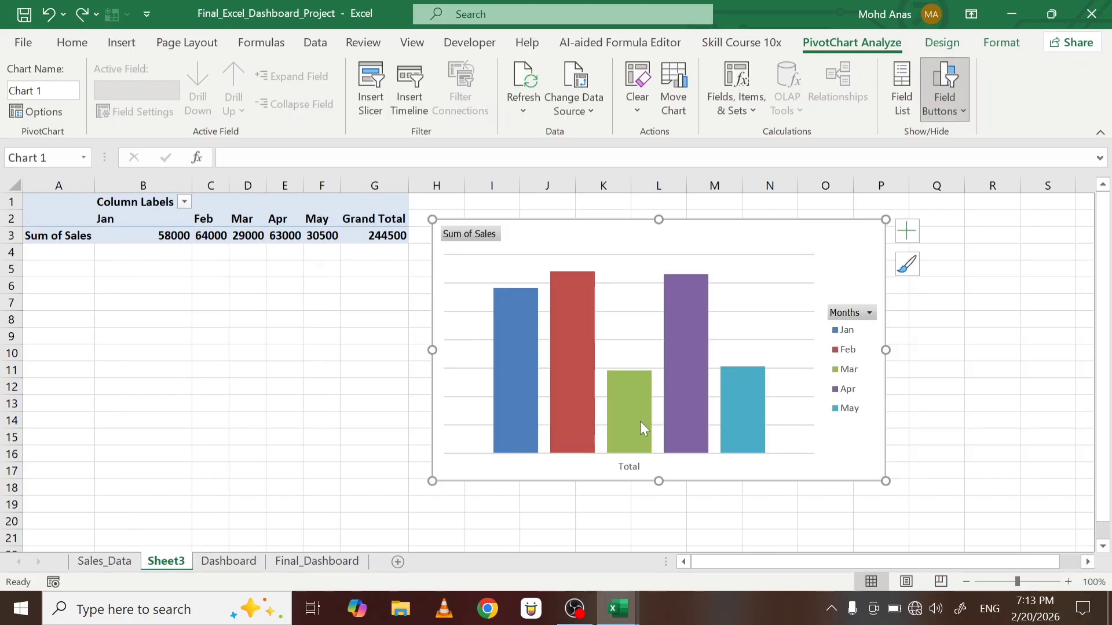
- Add a chart title, data labels and a data table to the PivotChart
left_click(683, 289)
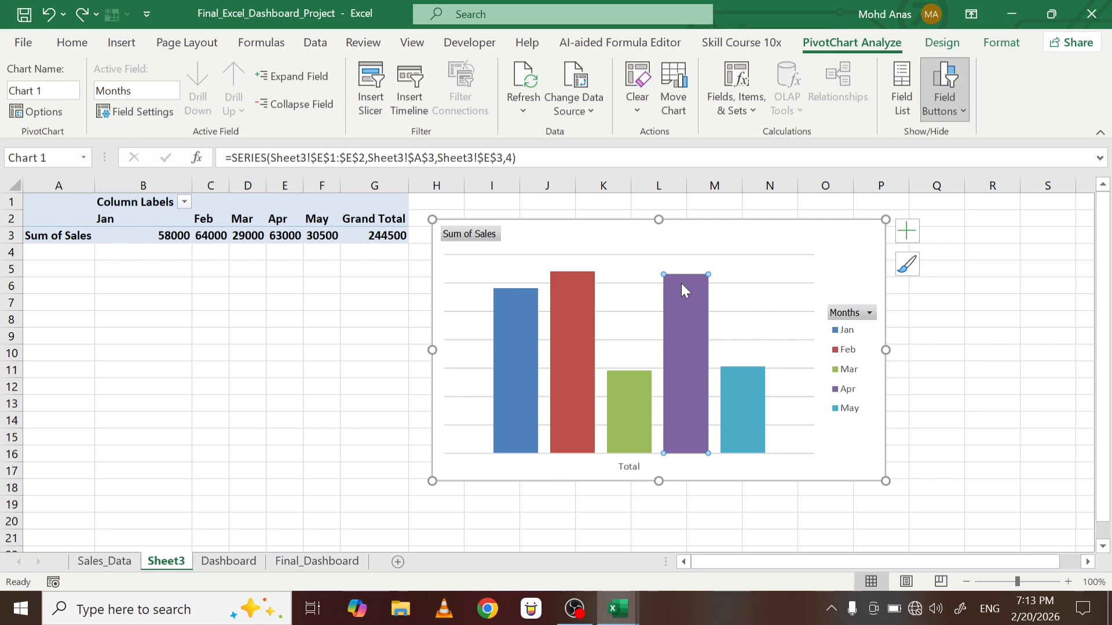
left_click(905, 232)
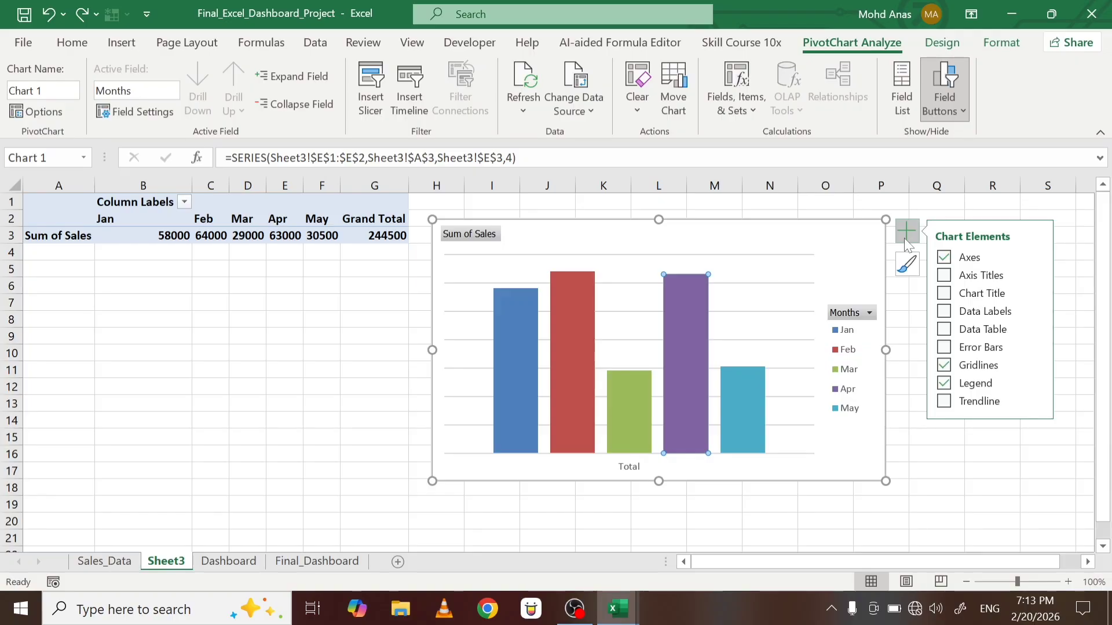
left_click(944, 294)
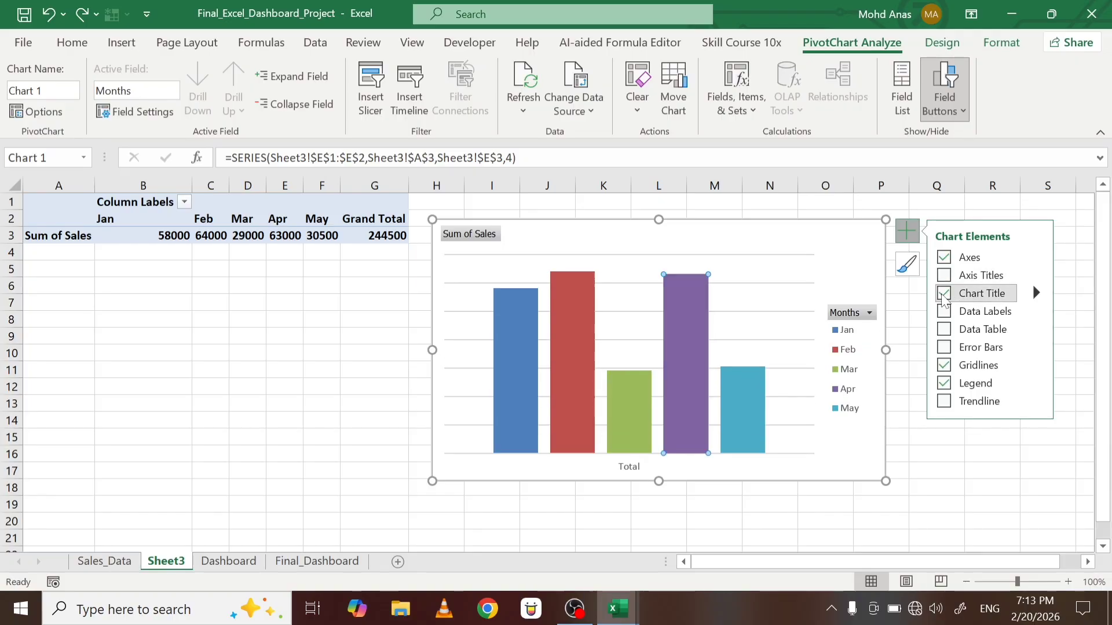
left_click(944, 312)
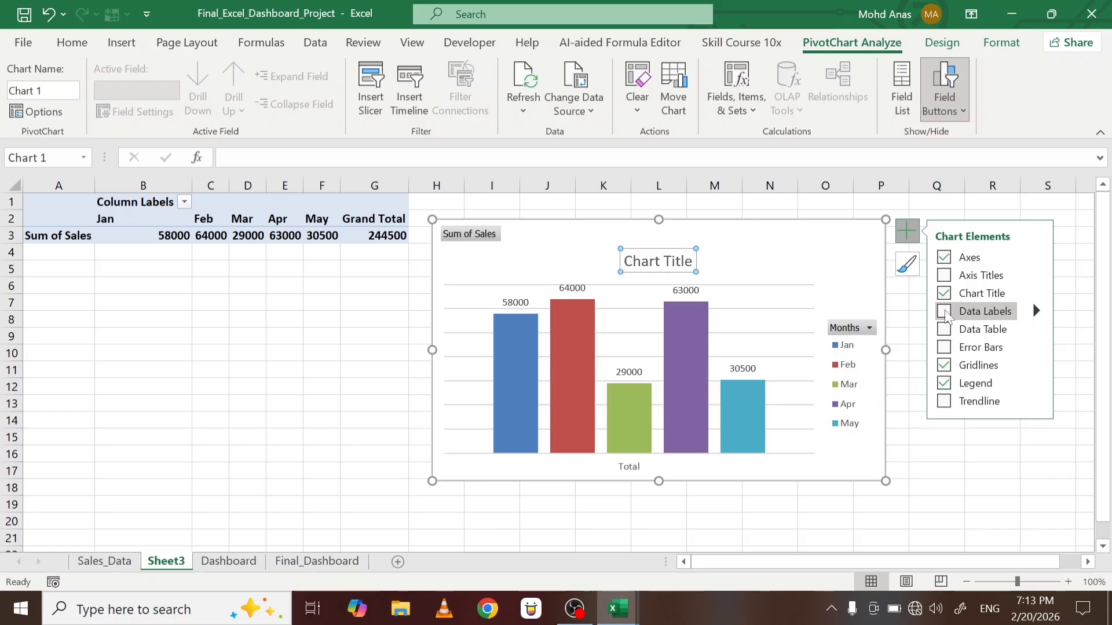
left_click(945, 315)
left_click(944, 330)
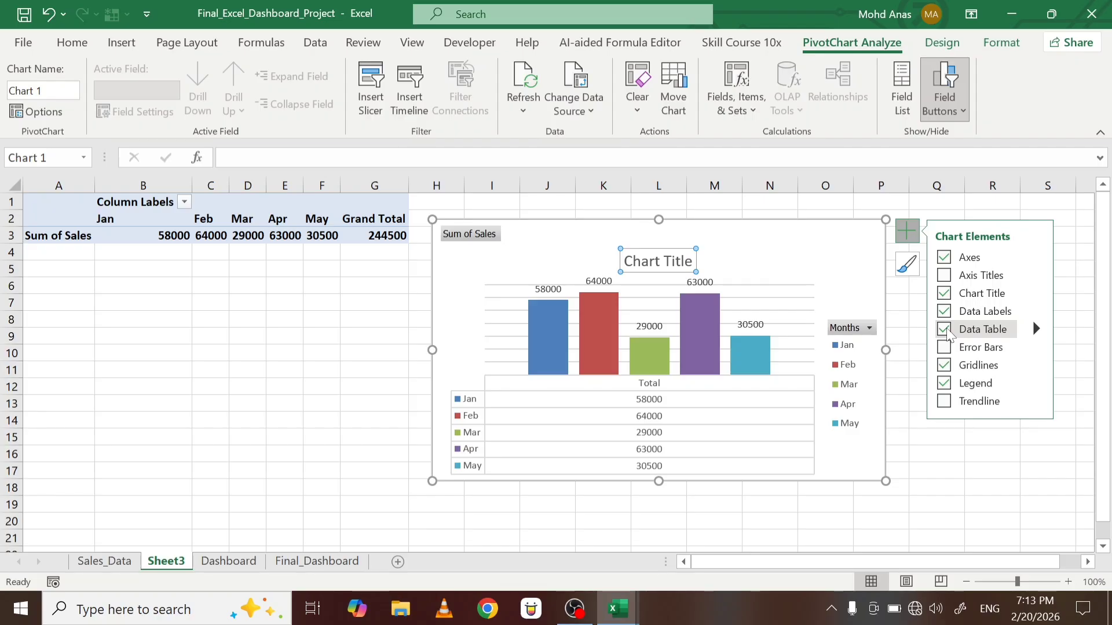
- Remove the data table from the PivotChart and add axis titles to it
left_click(946, 330)
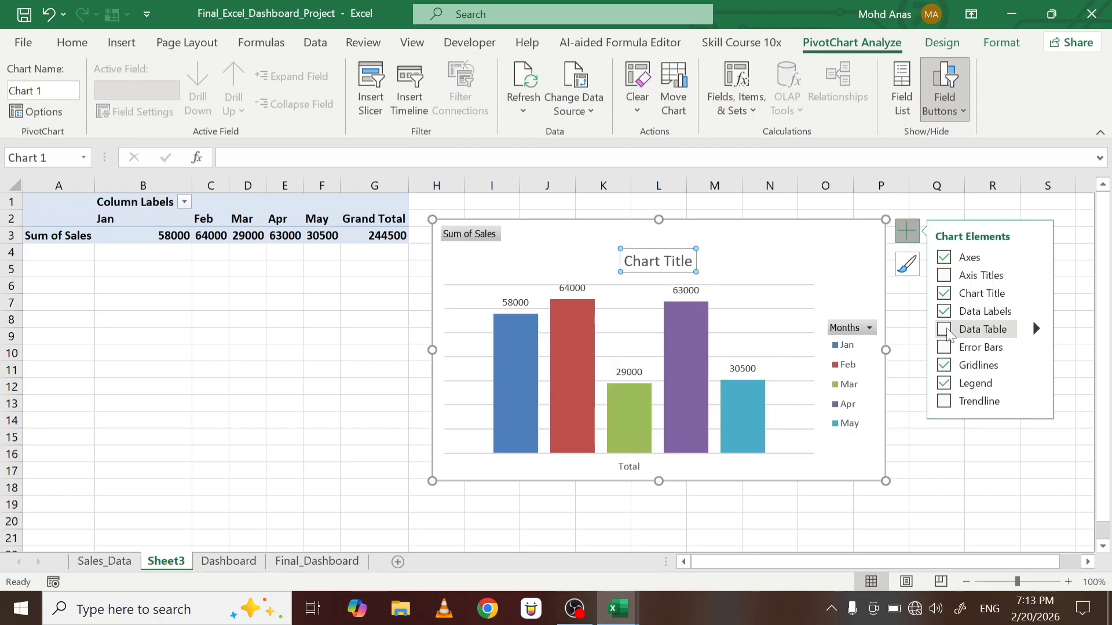
left_click(944, 402)
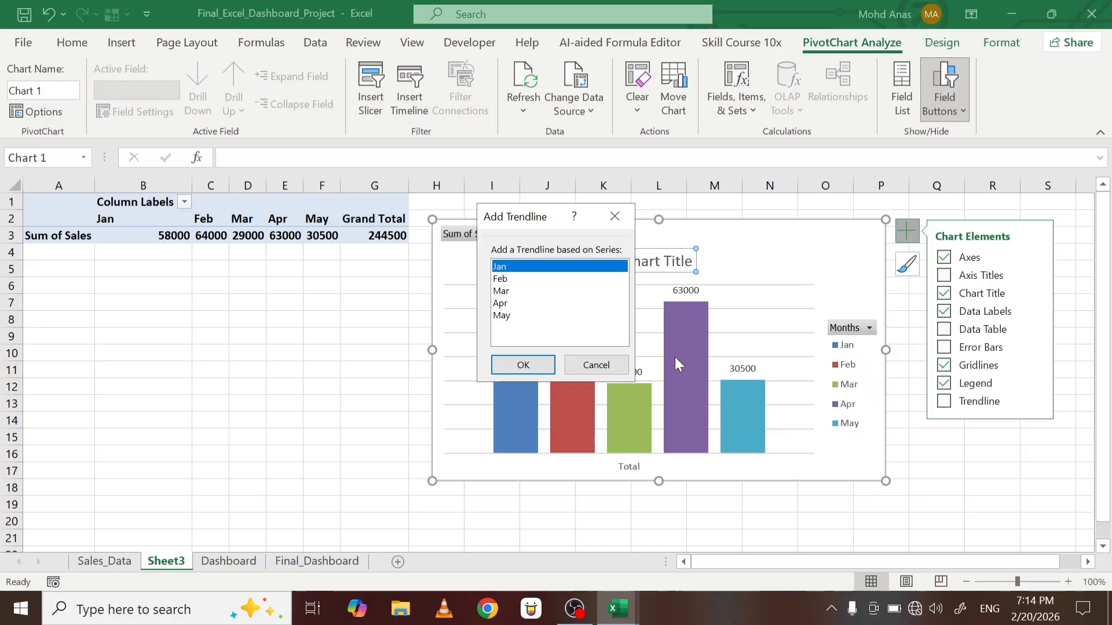
left_click(613, 366)
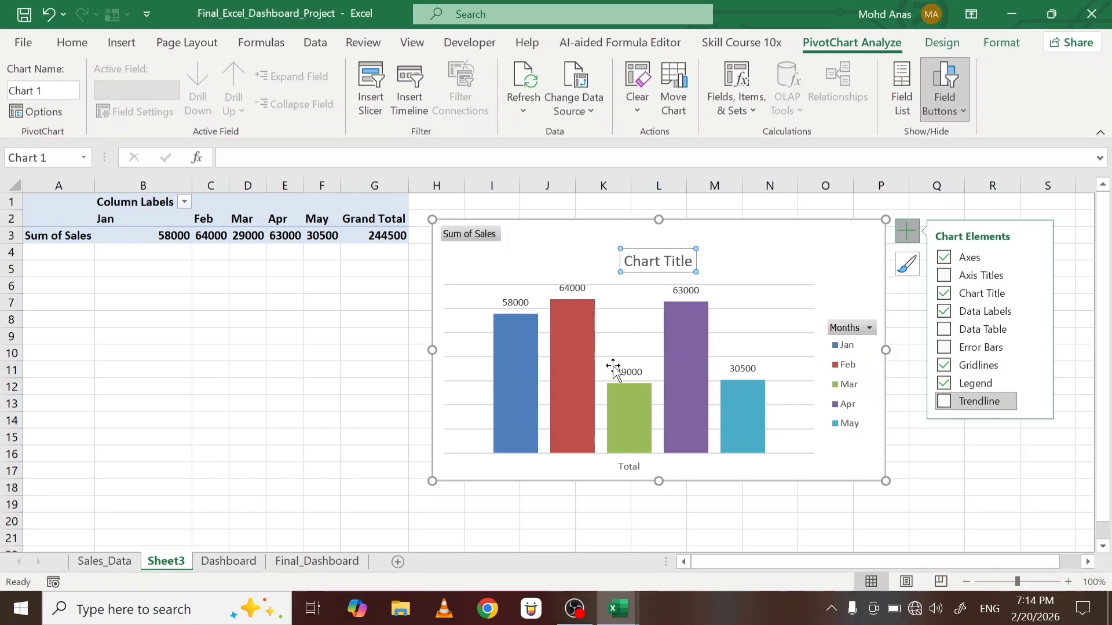
left_click(943, 277)
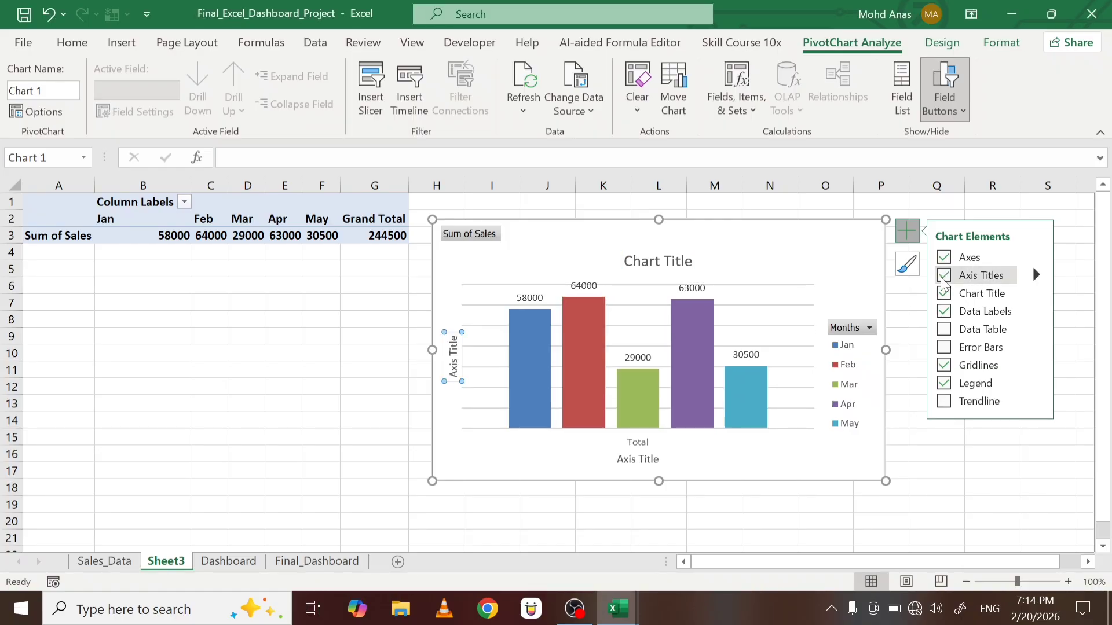
left_click(905, 316)
- Replace the PivotChart's placeholder title with "Montly Sales Report" and close the title formatting pane
left_click(666, 268)
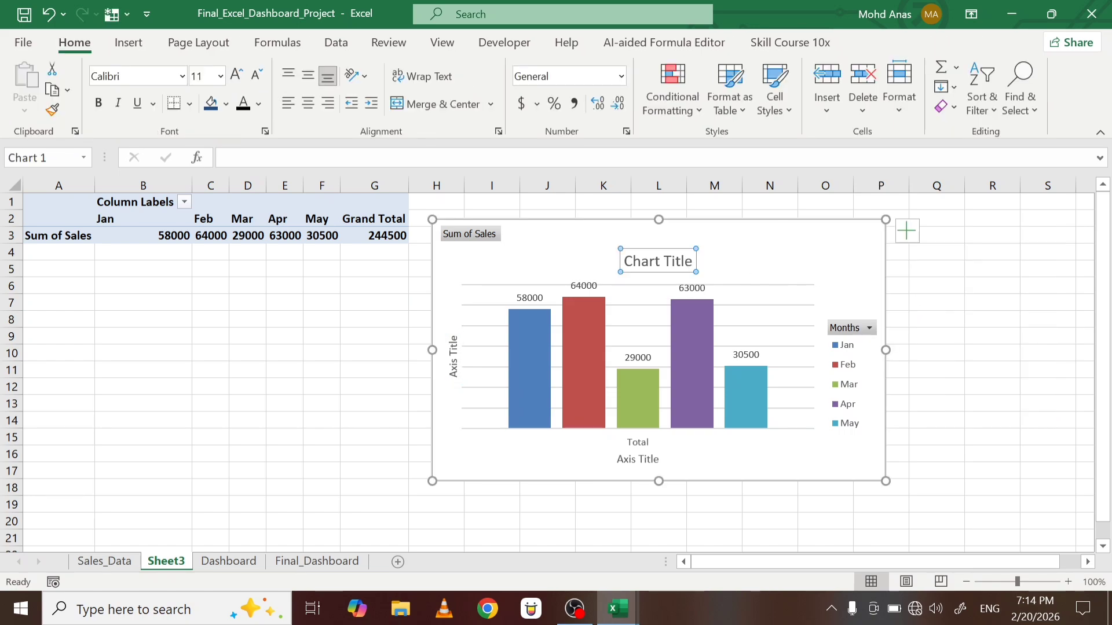
double_click(622, 255)
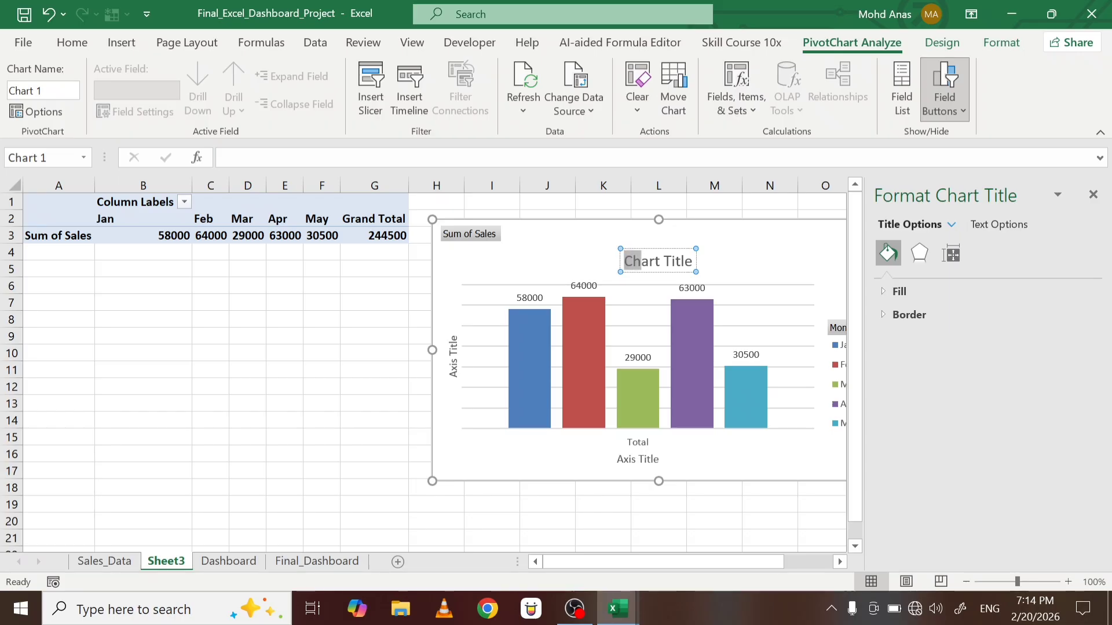
left_click_drag(696, 262, 648, 261)
left_click_drag(576, 261, 646, 267)
type("Mo")
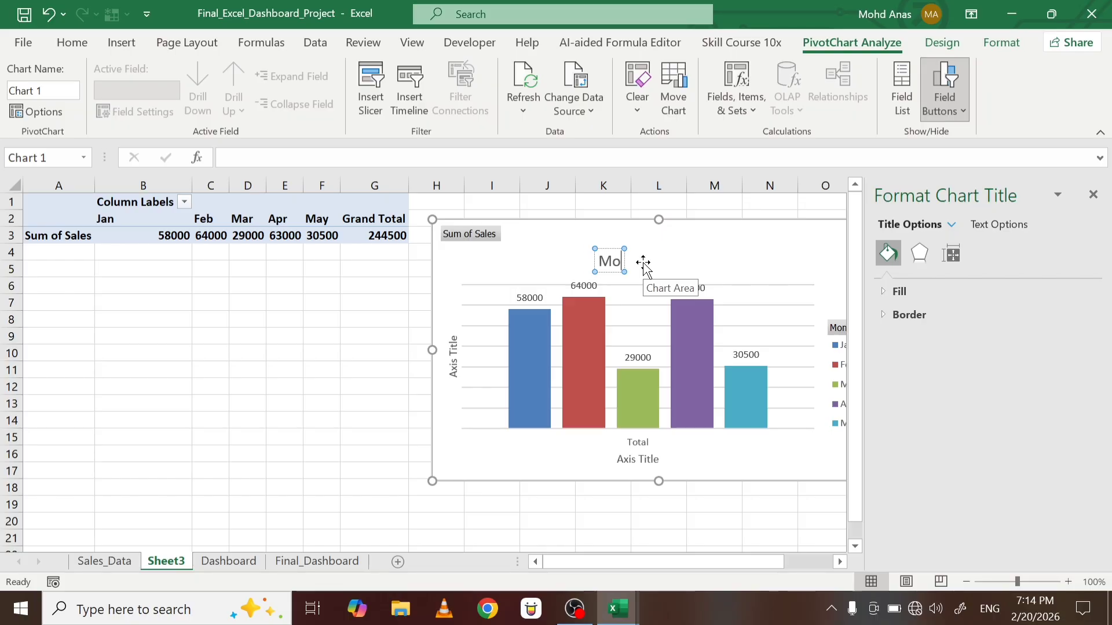
type("ntly")
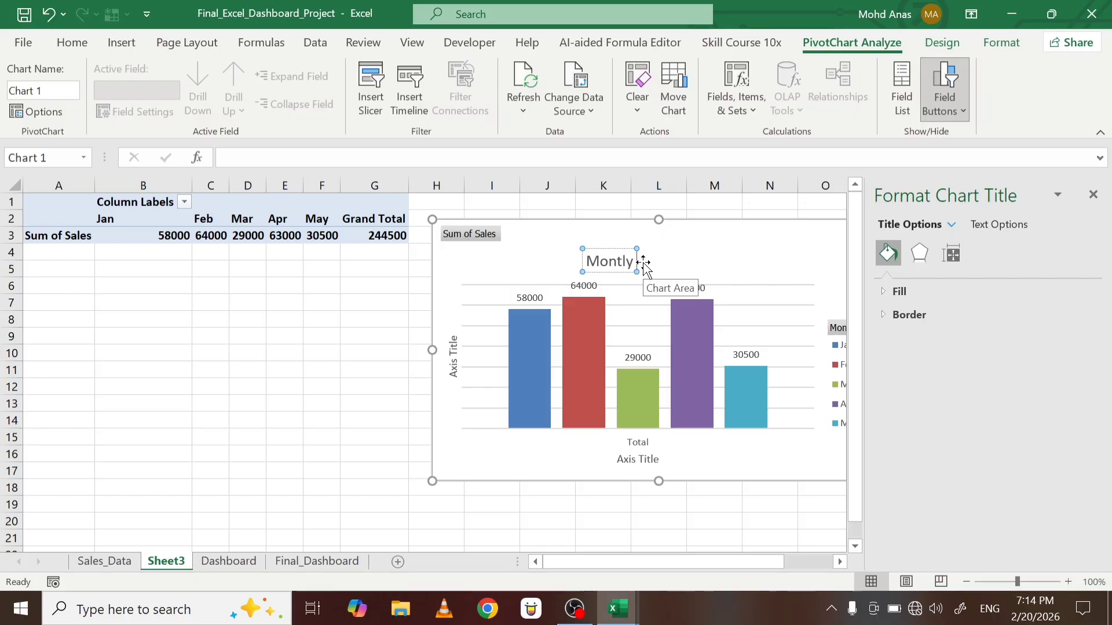
type(" Sales")
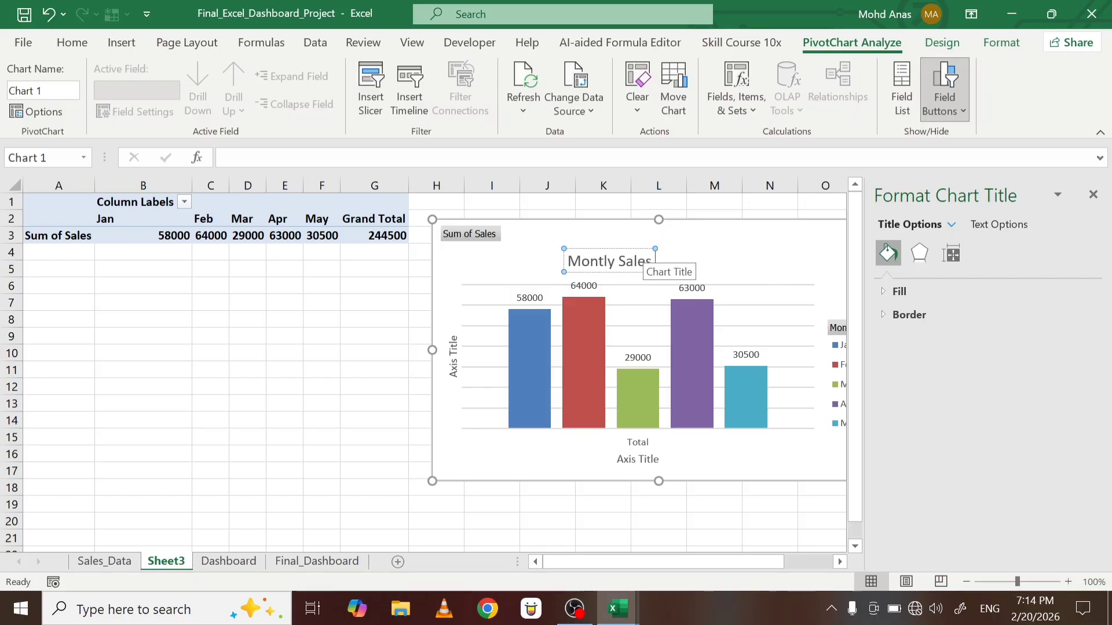
type(" Report")
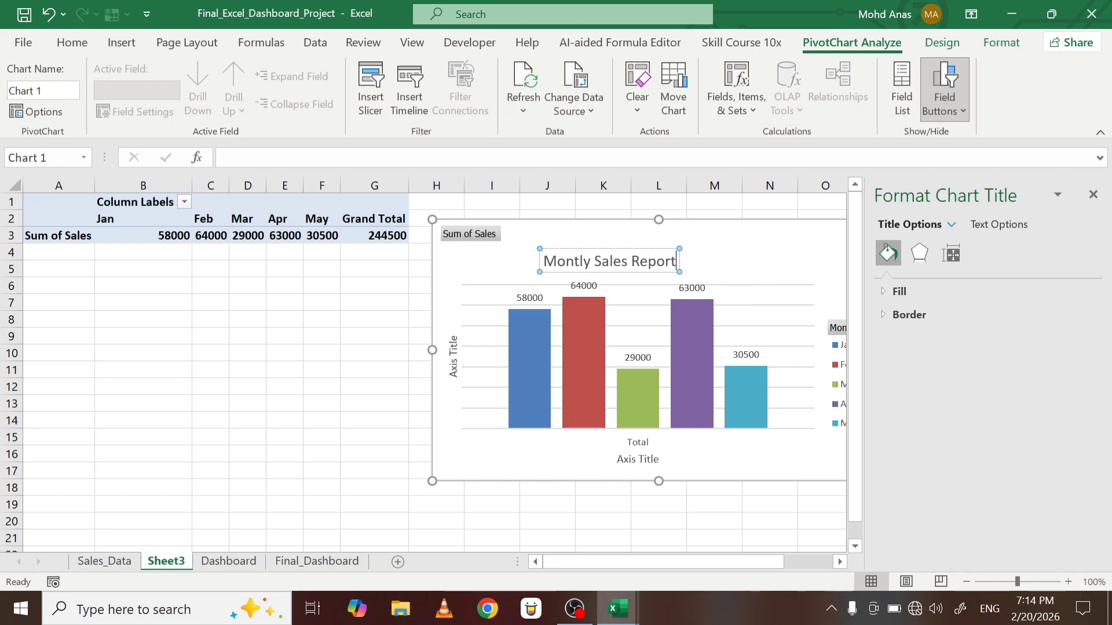
left_click(713, 256)
left_click(628, 258)
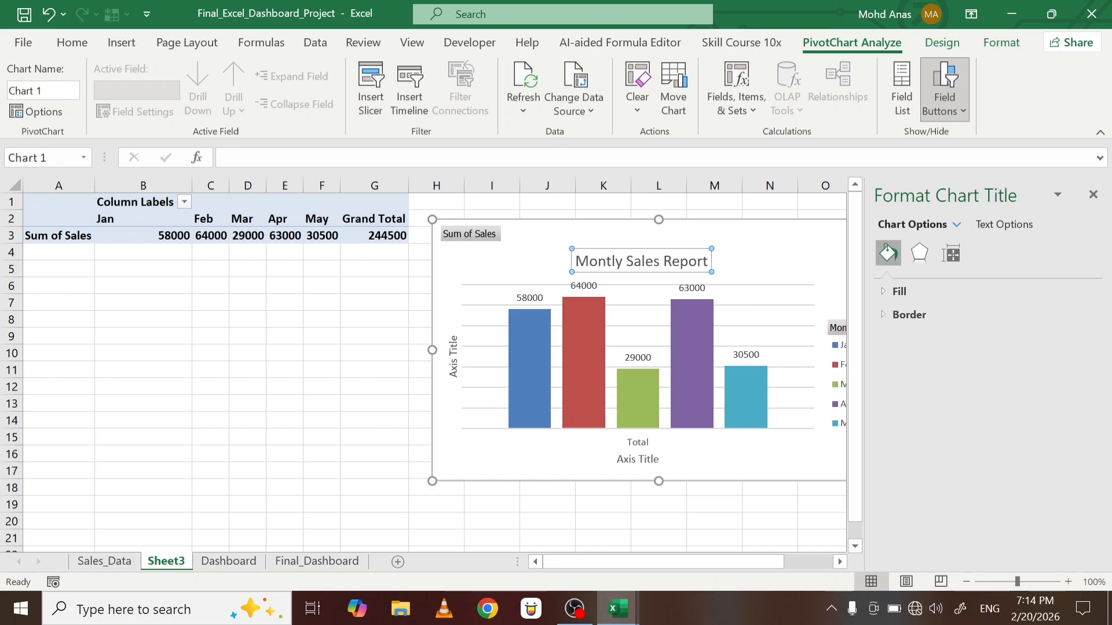
left_click(1092, 195)
- Format the chart title as bold orange text at size 18 and move it slightly higher in the chart
left_click(68, 47)
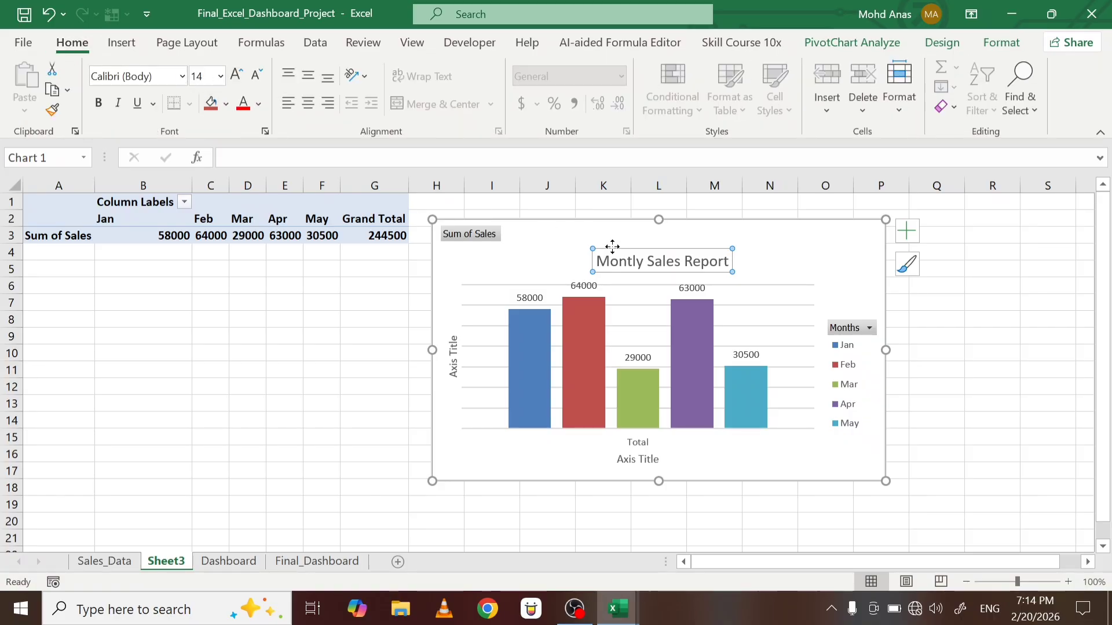
left_click_drag(596, 261, 732, 261)
left_click(237, 75)
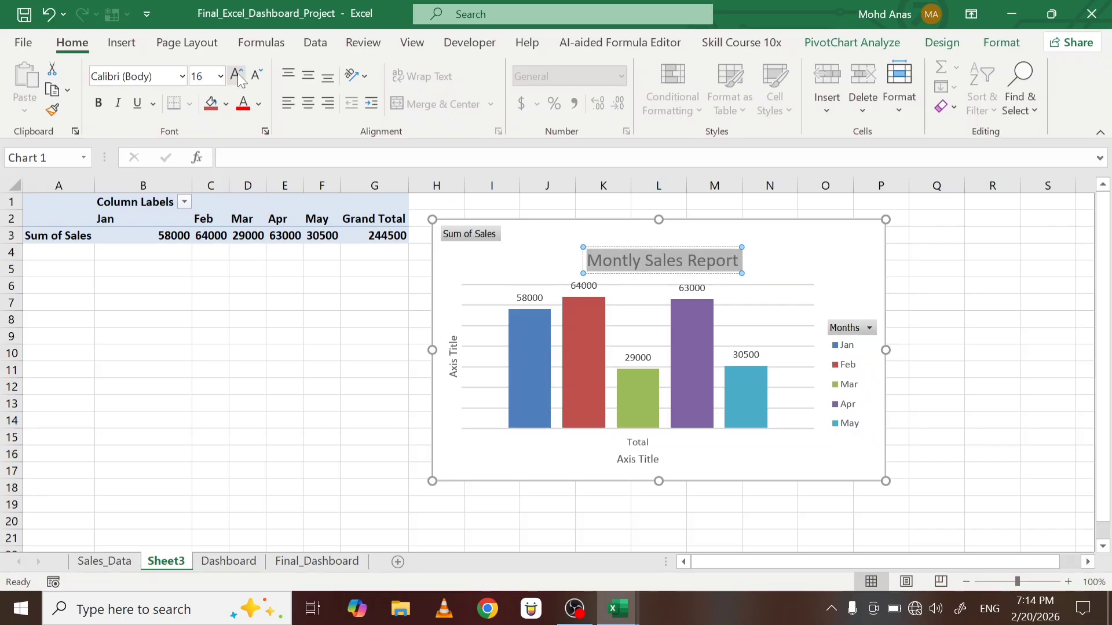
left_click(238, 75)
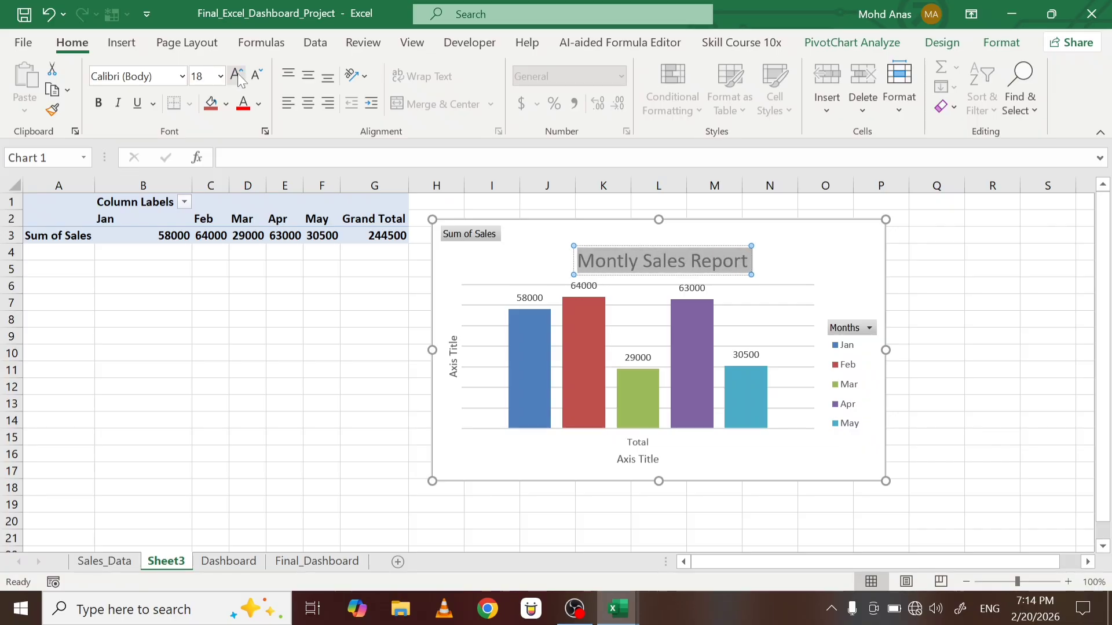
left_click(258, 103)
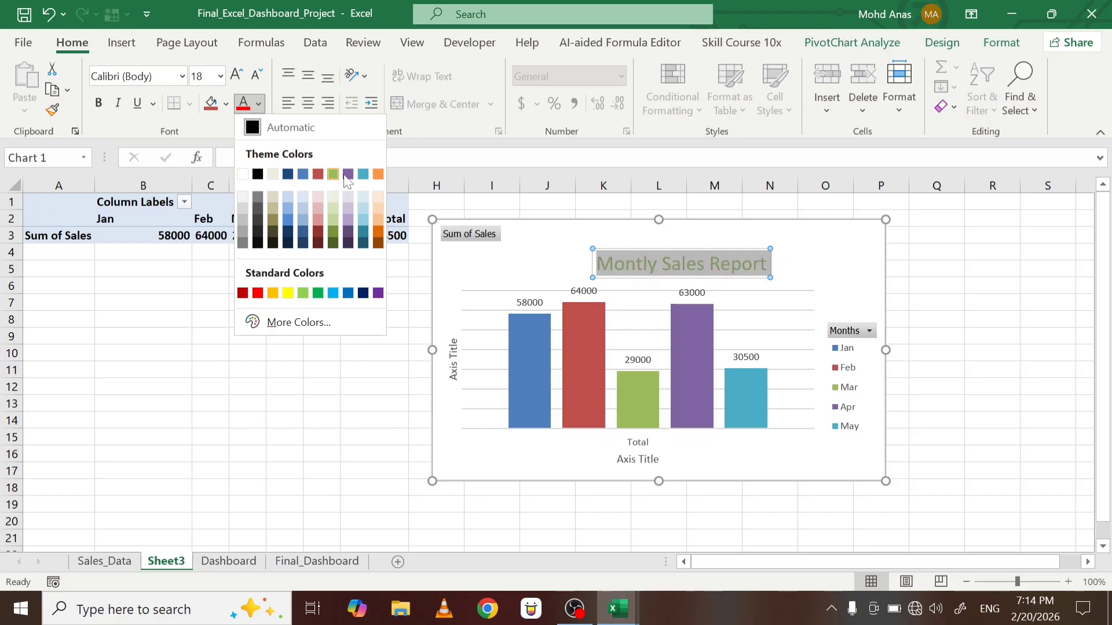
left_click(378, 174)
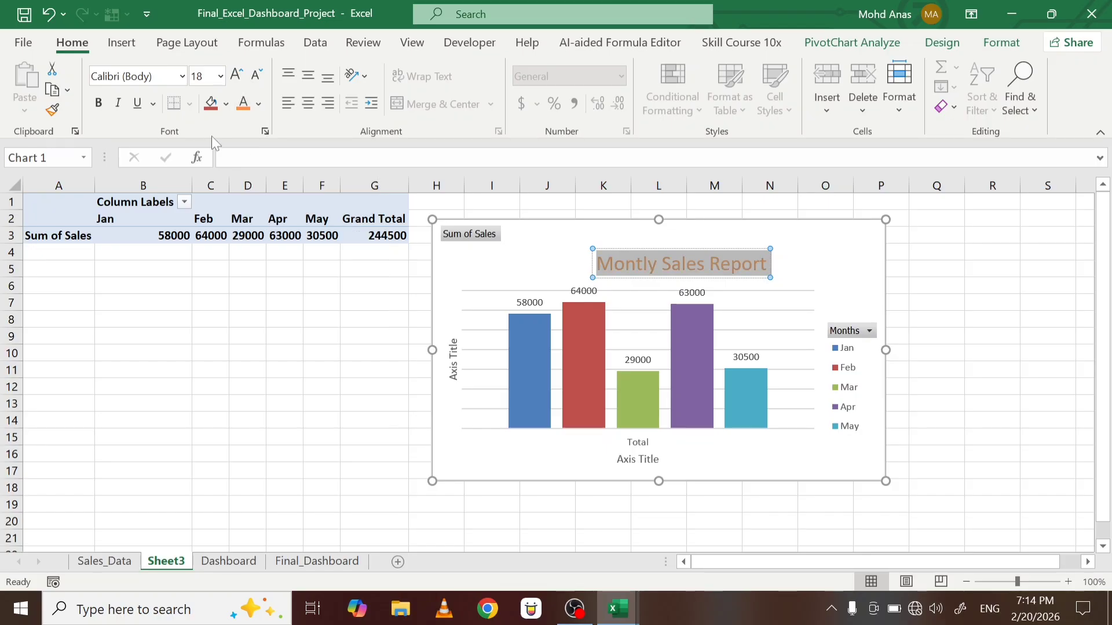
left_click(99, 103)
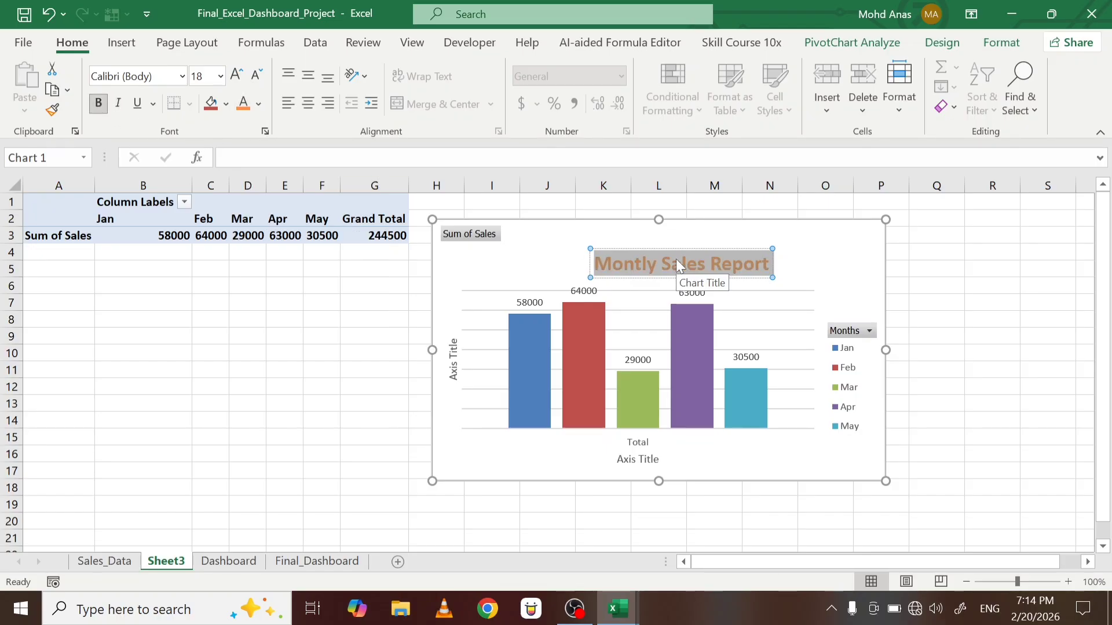
left_click_drag(816, 267, 826, 267)
mouse_move(702, 262)
left_mouse_down()
mouse_move(675, 255)
mouse_move(682, 249)
left_mouse_up()
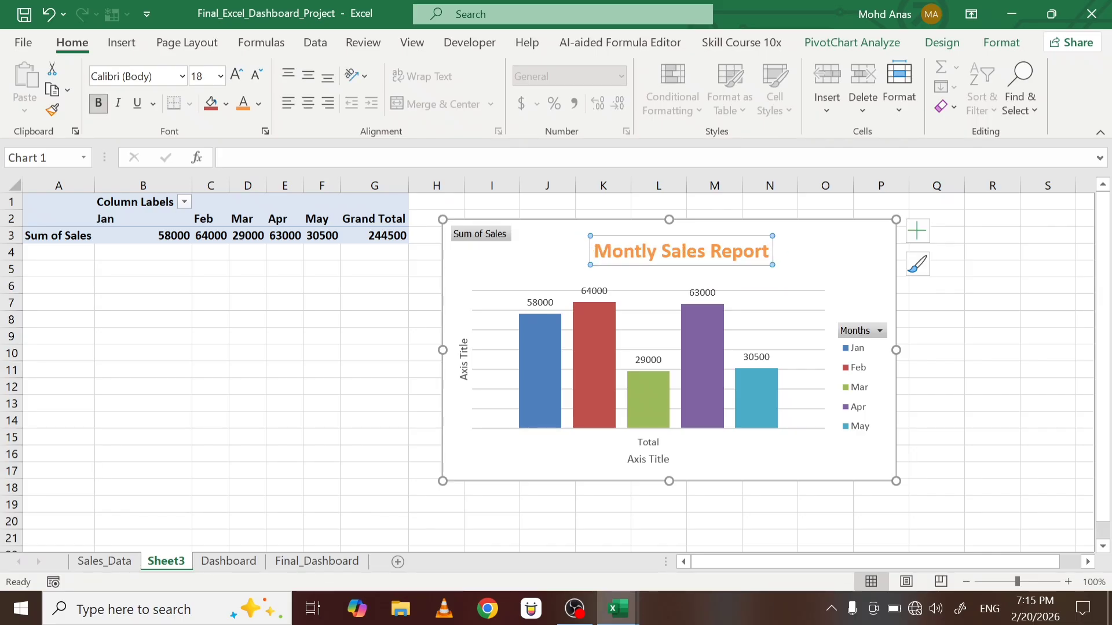
- Change the PivotChart's vertical axis title to "Sales"
double_click(464, 359)
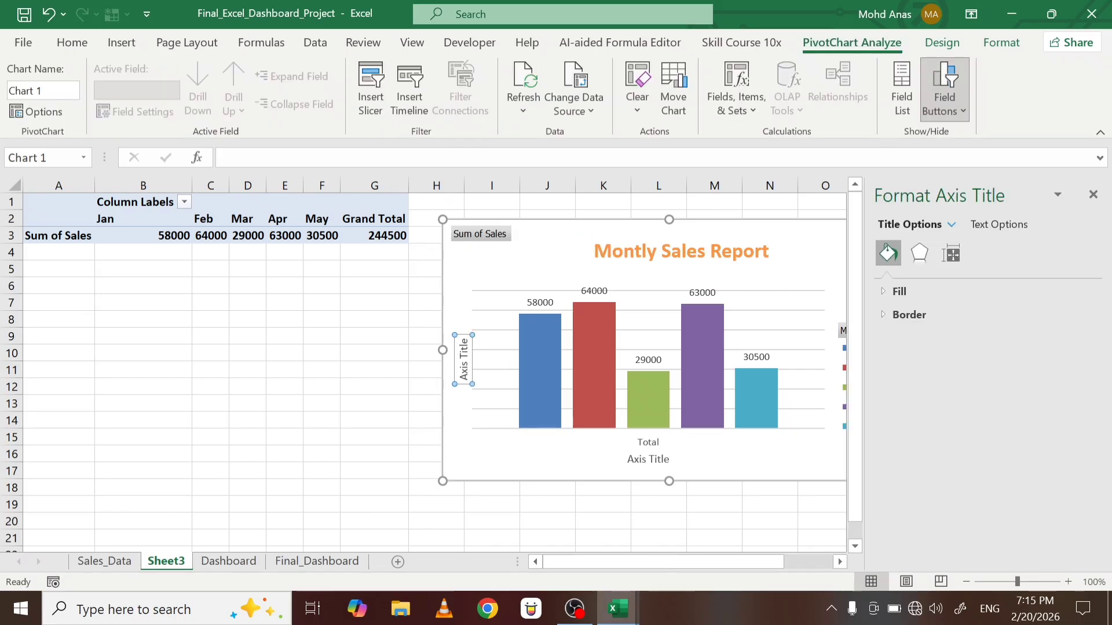
triple_click(463, 353)
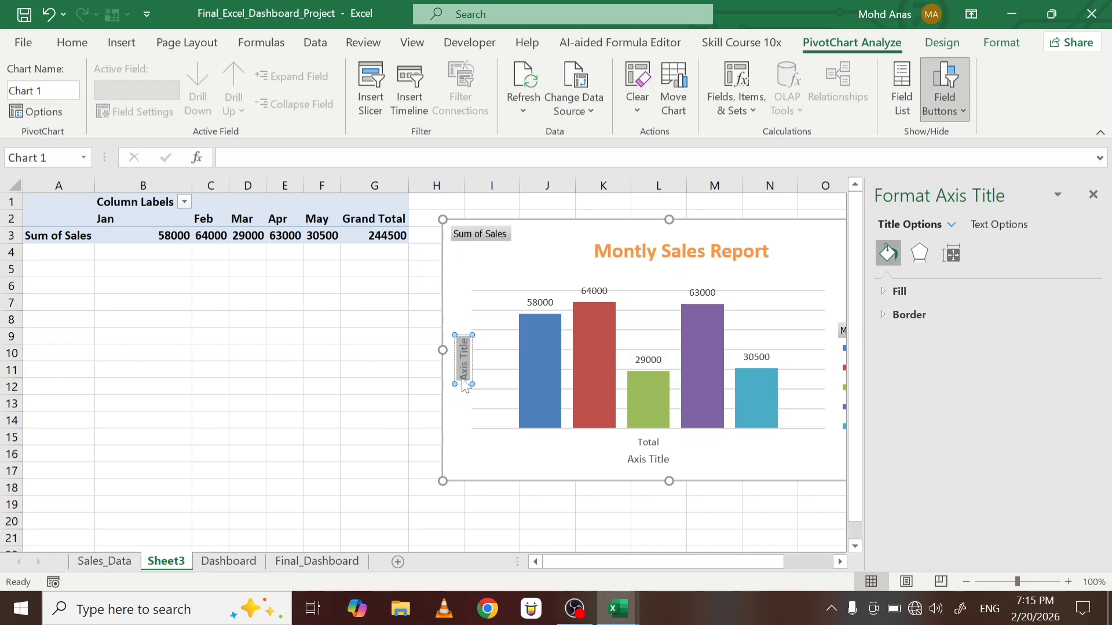
type("Sales")
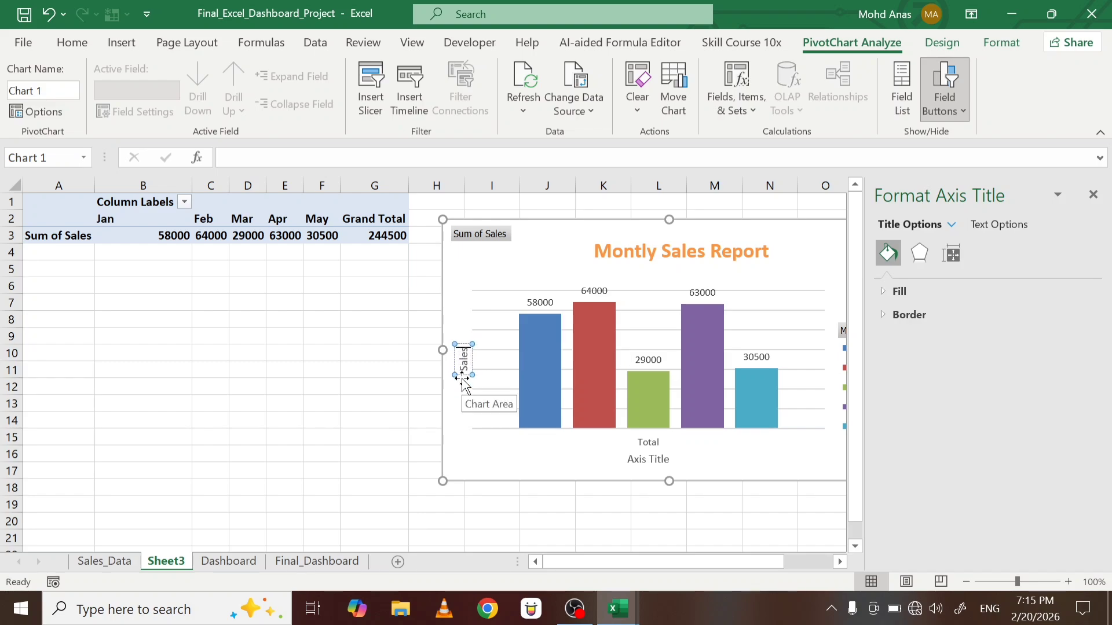
- Increase the Sales axis title's font by three size increments and enlarge the PivotChart slightly
mouse_move(463, 376)
left_mouse_down()
mouse_move(459, 346)
mouse_move(462, 366)
left_mouse_up()
left_click(463, 354)
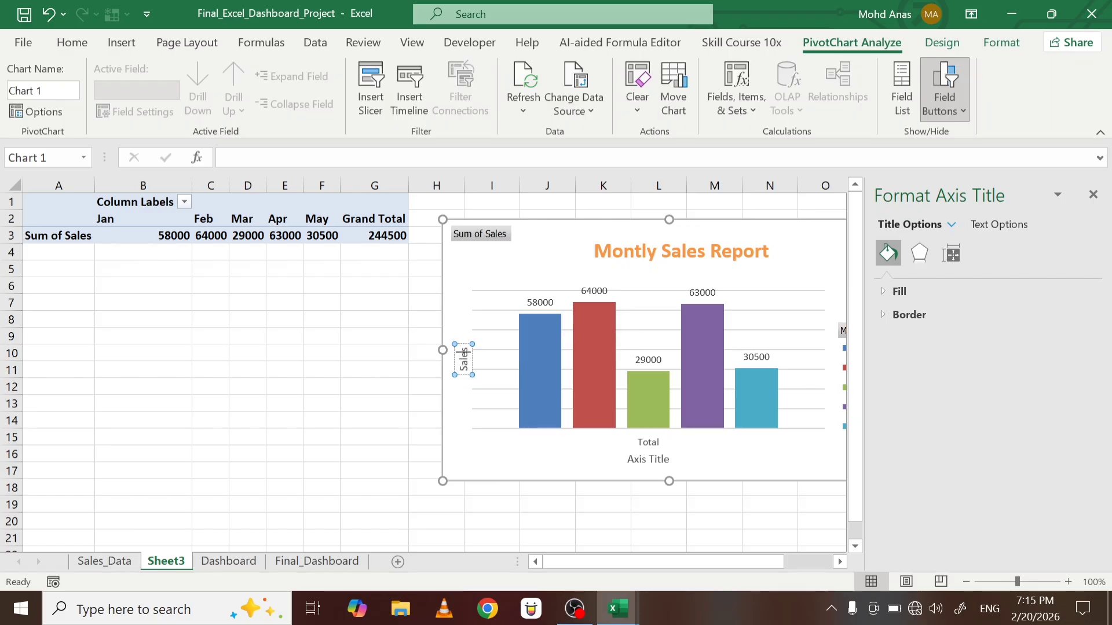
left_click_drag(463, 351, 463, 371)
left_click(463, 364)
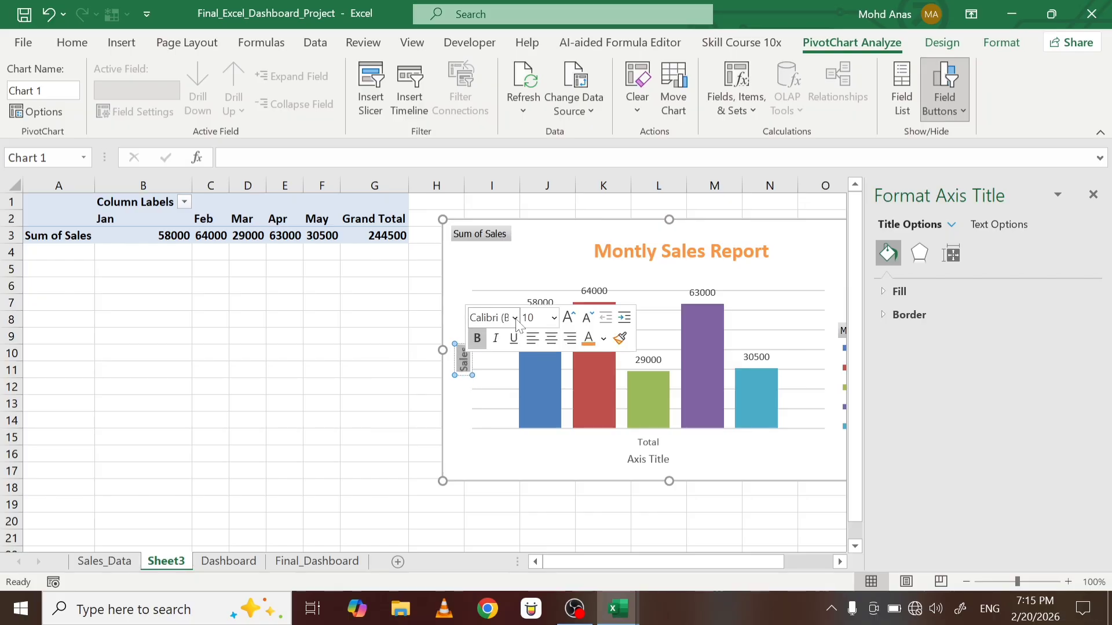
left_click(569, 317)
left_click(569, 317)
left_click(569, 317)
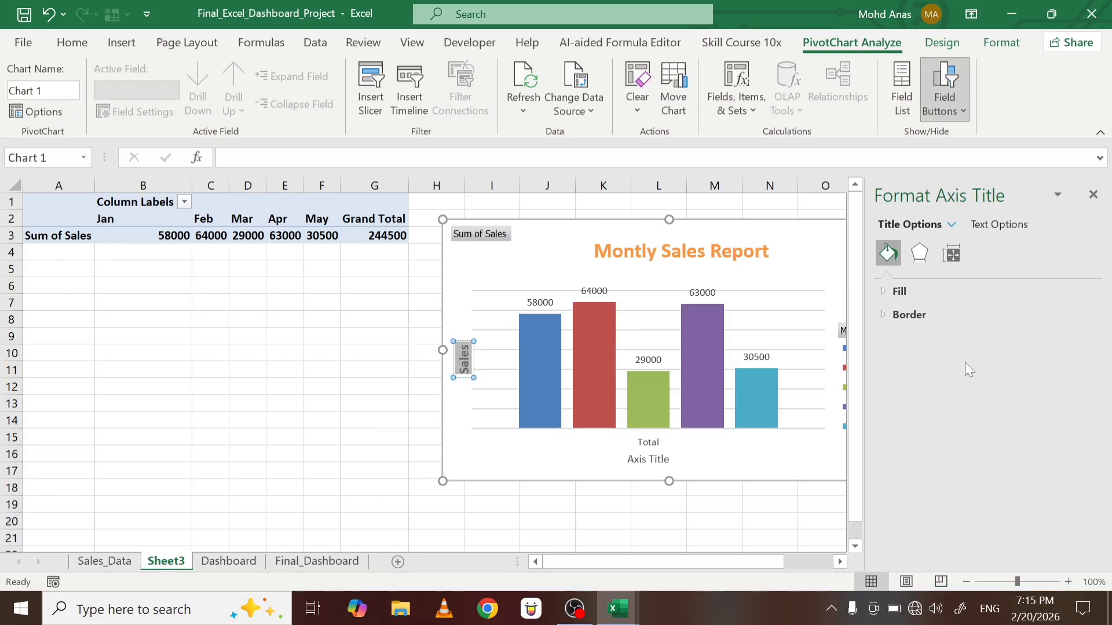
left_click(1093, 195)
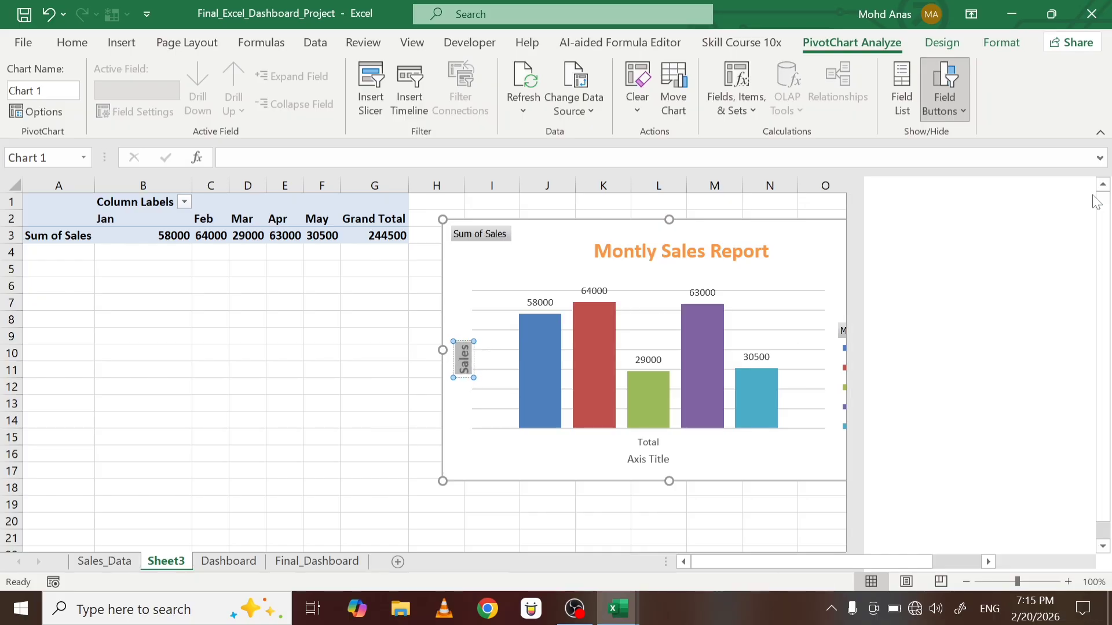
left_click(804, 254)
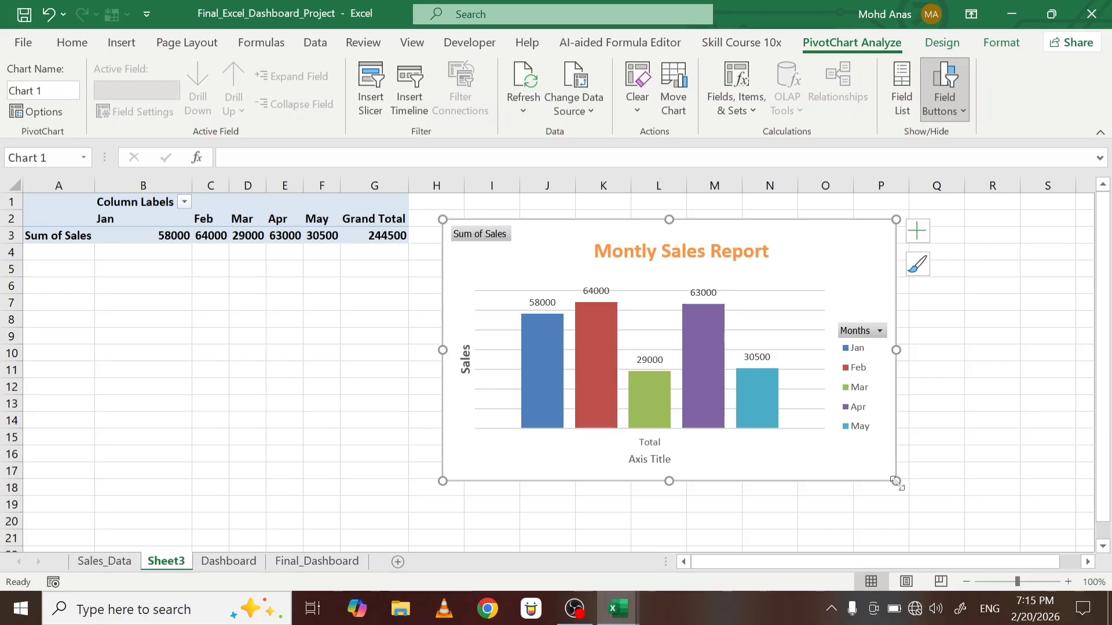
left_click_drag(896, 481, 931, 502)
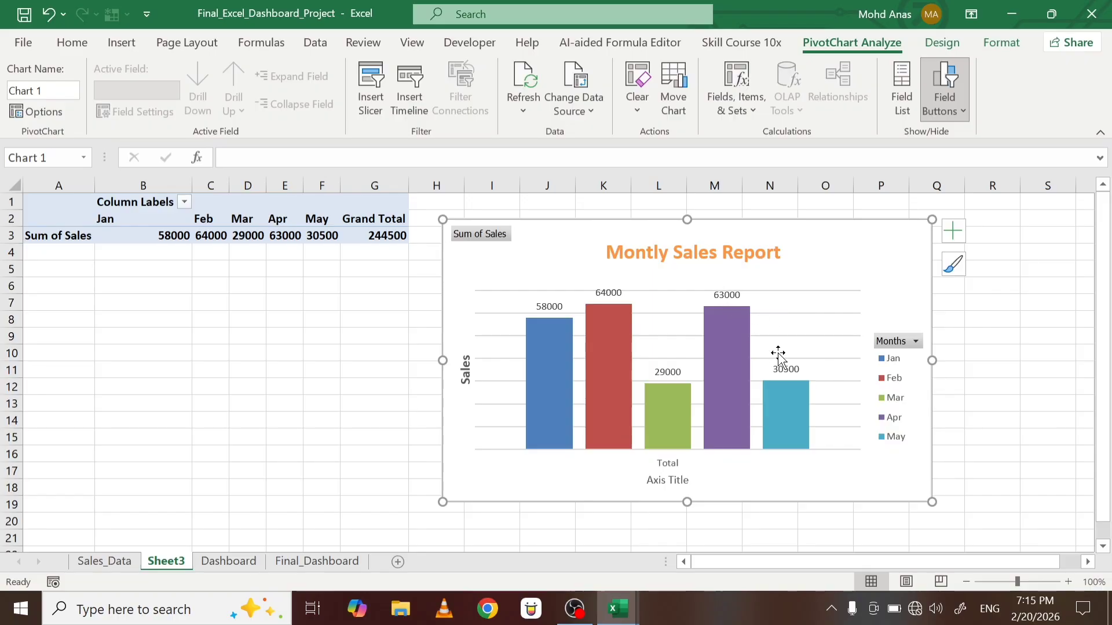
- Show the series name and legend key alongside the value in the Feb, Mar, Apr and May data labels
double_click(786, 370)
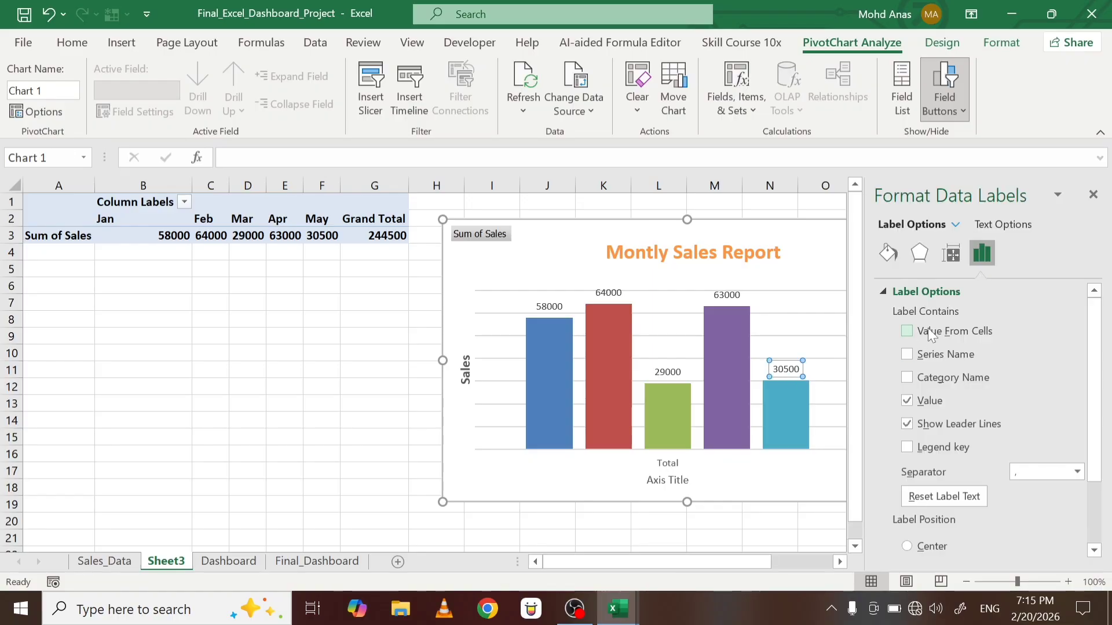
left_click(907, 355)
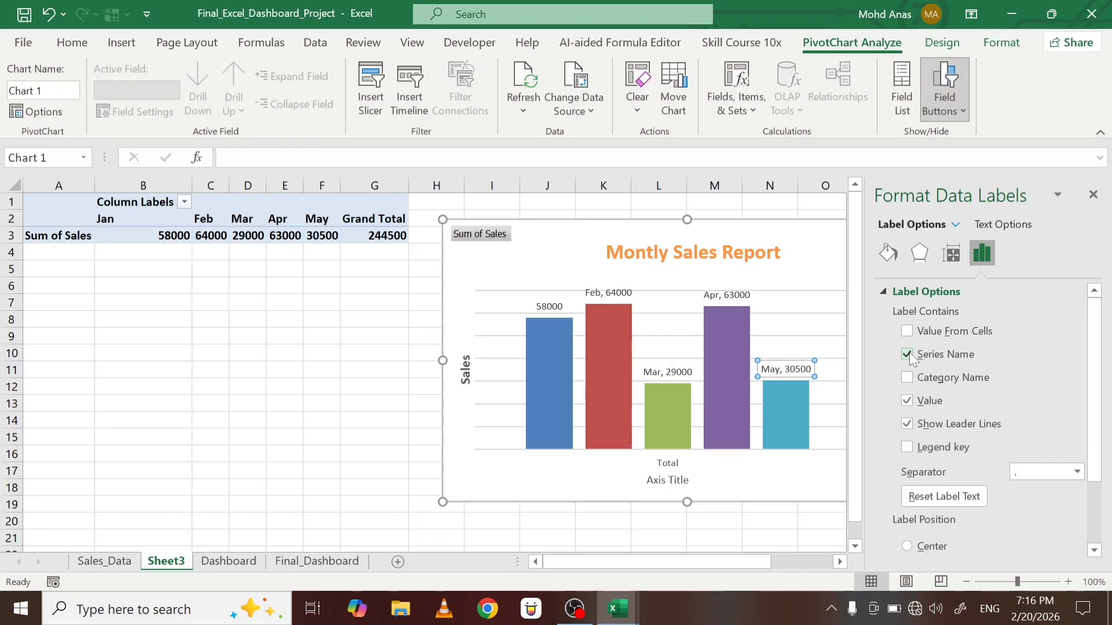
left_click(907, 378)
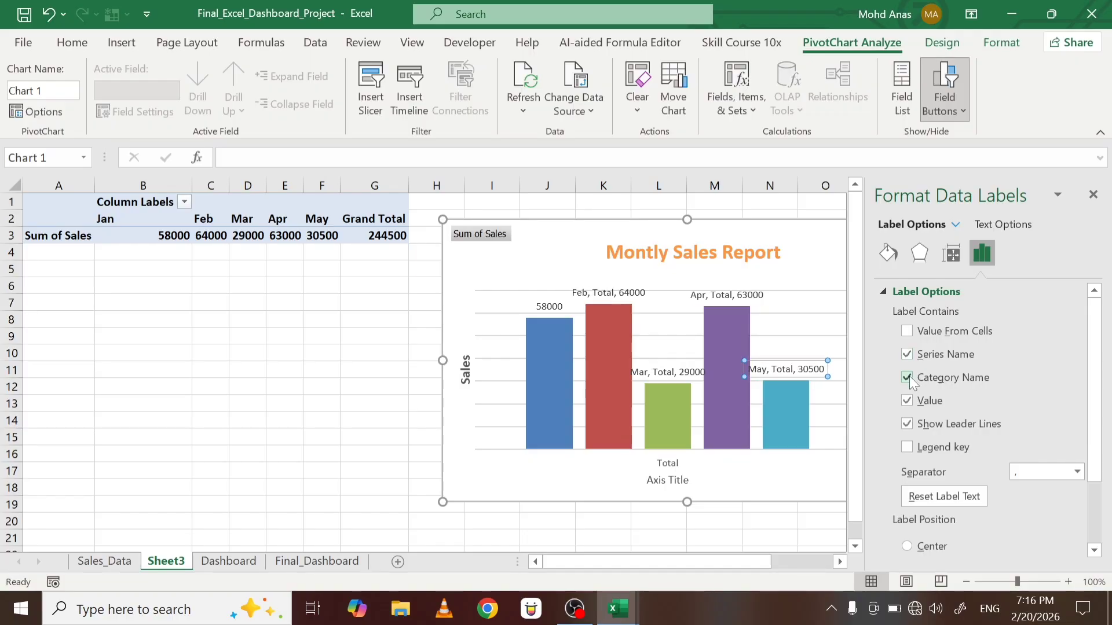
left_click(907, 378)
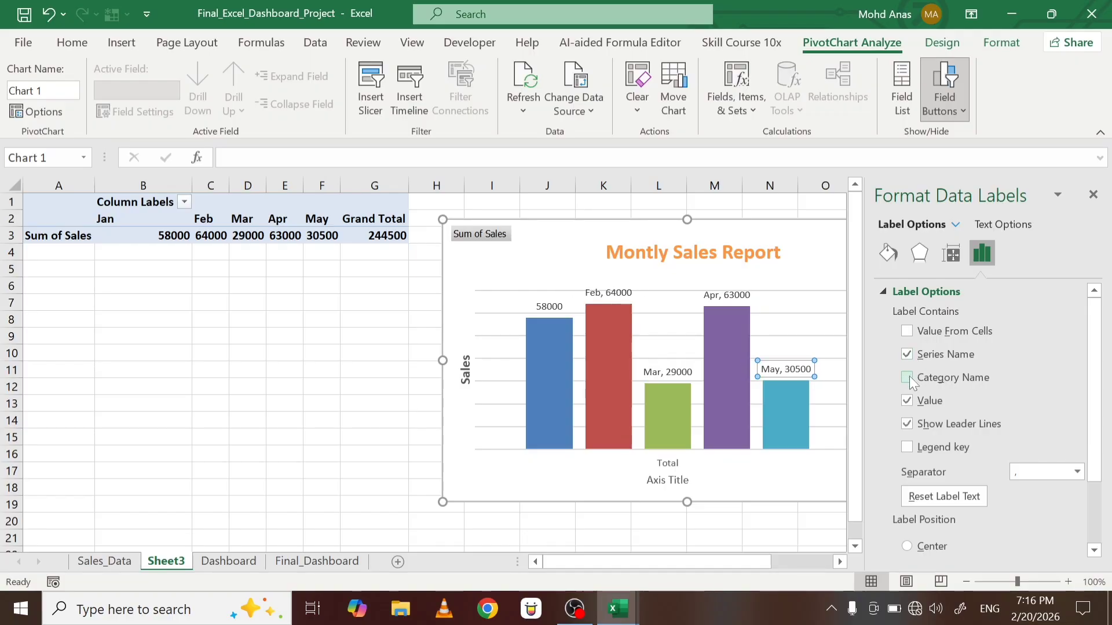
left_click(907, 447)
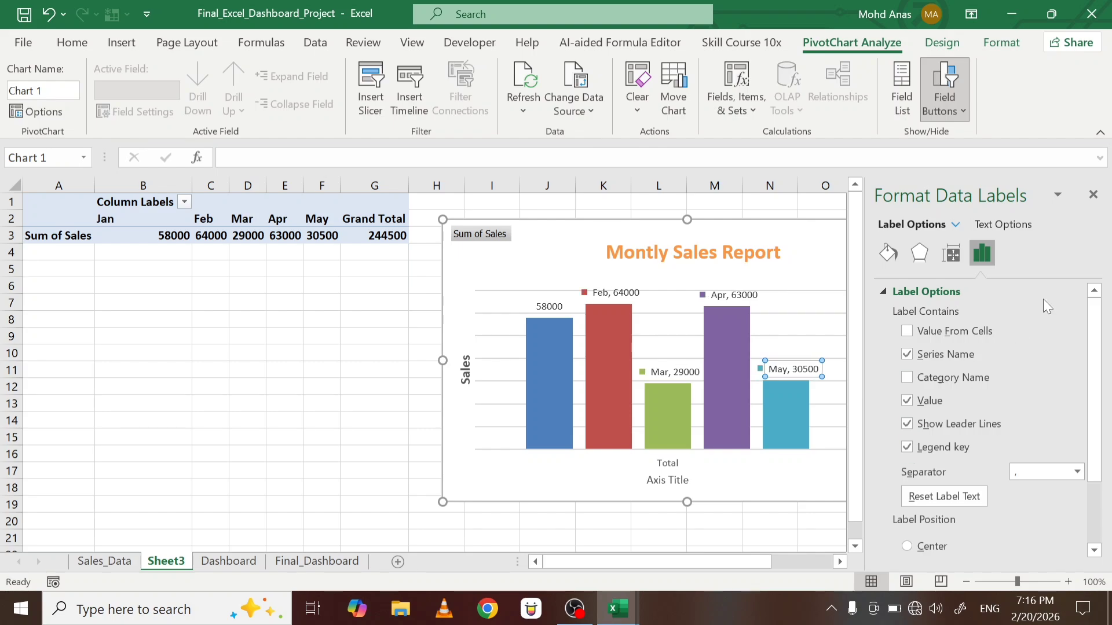
left_click(1093, 195)
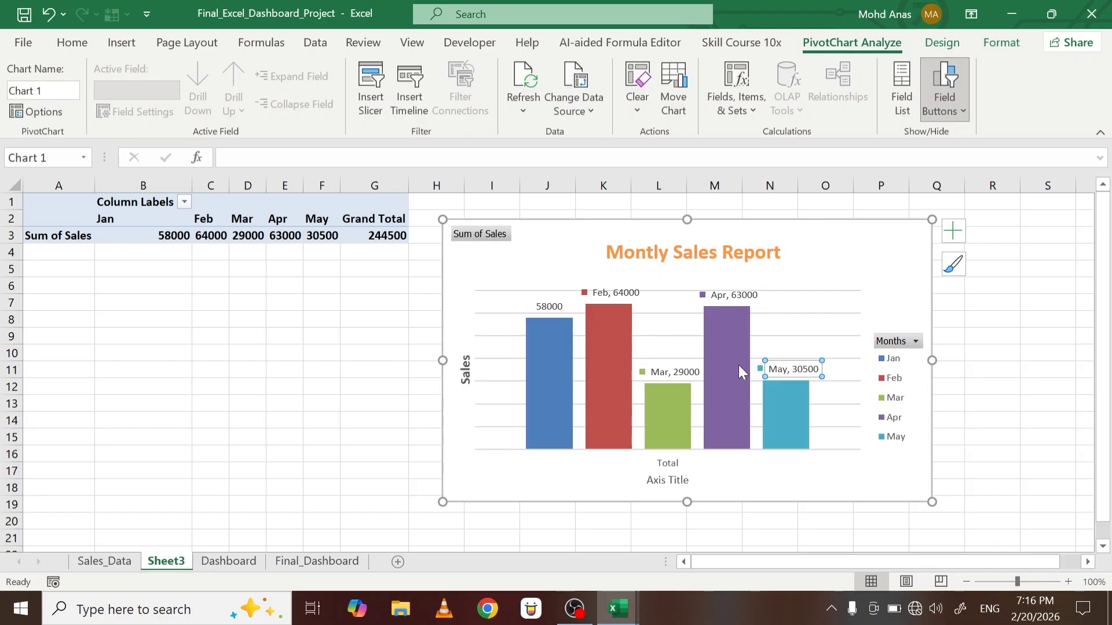
- Show the series name and legend key alongside the value in the Jan data label
left_click(550, 307)
double_click(550, 307)
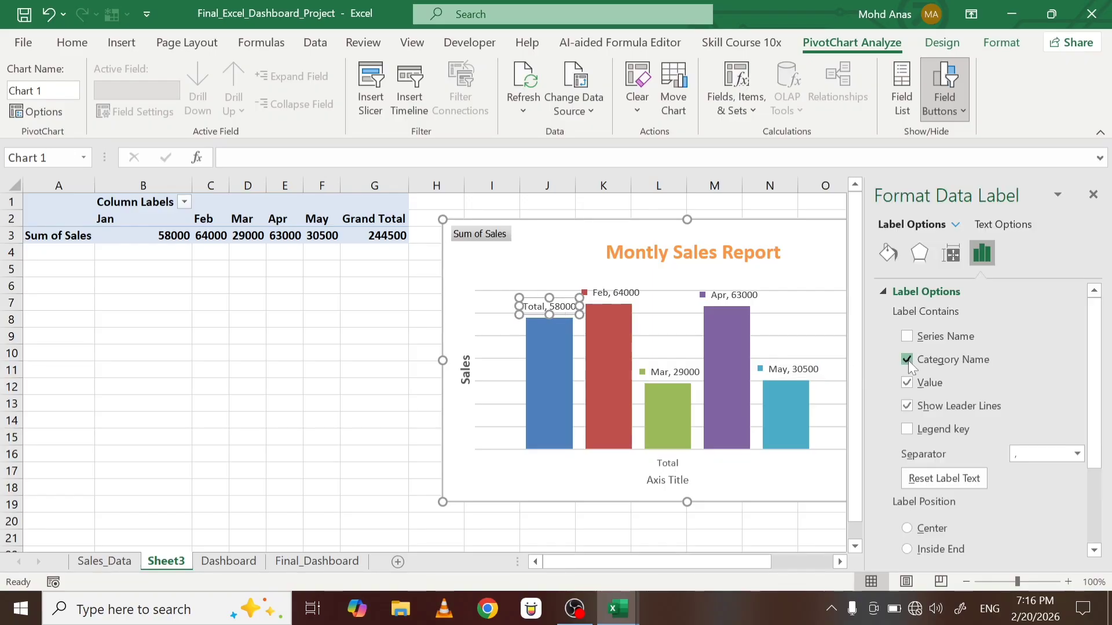
left_click(907, 360)
left_click(907, 336)
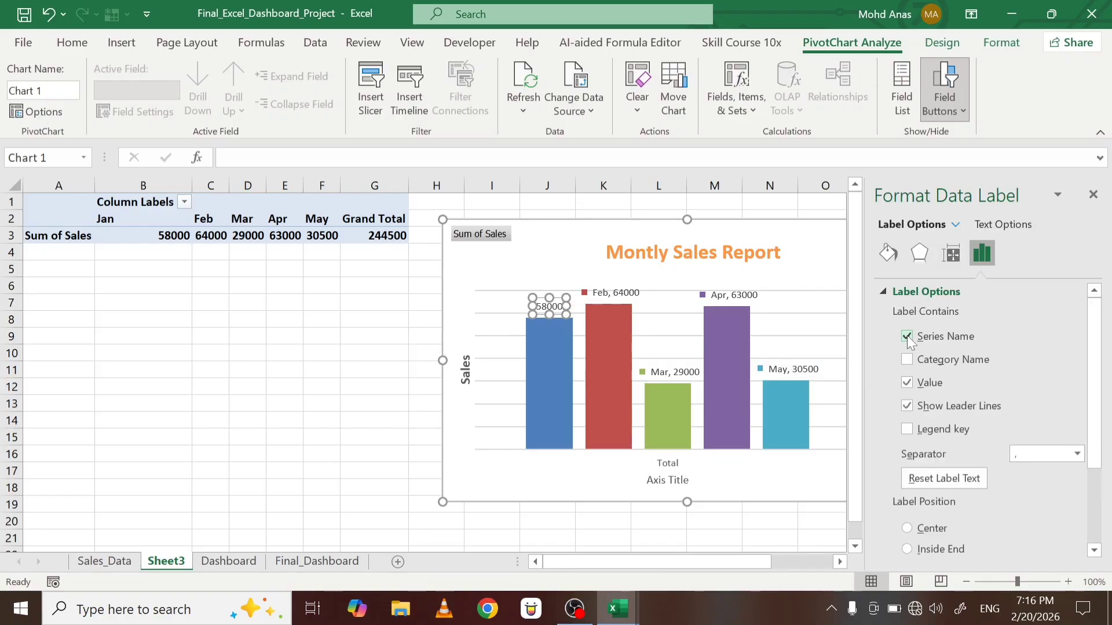
left_click(907, 429)
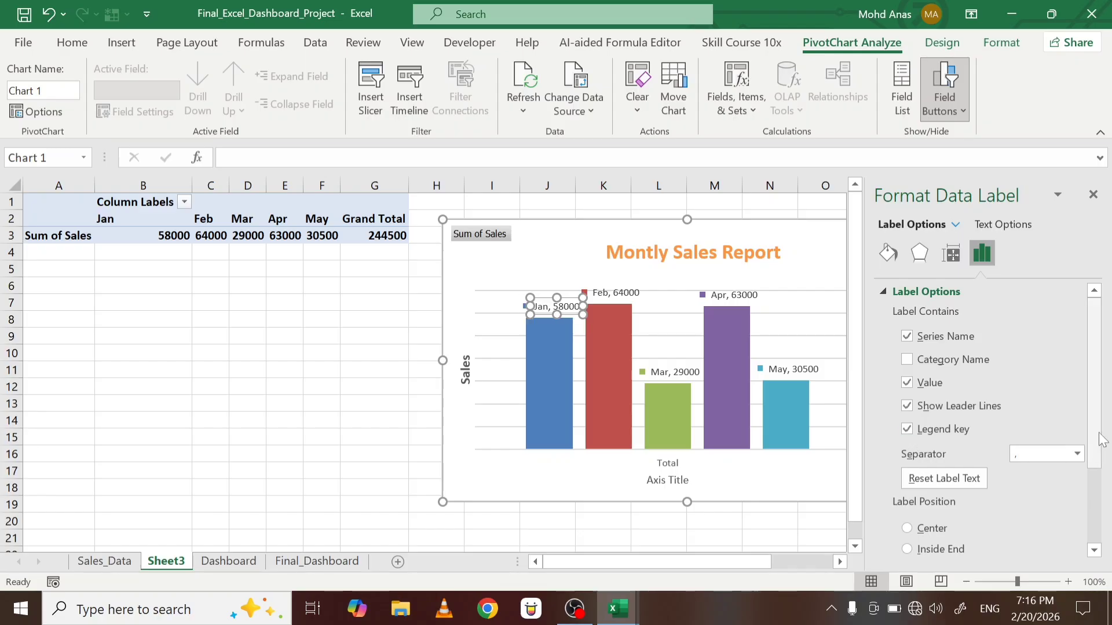
- Try the Inside Base position for the Jan data label and restore it to Outside End
left_click_drag(1098, 466, 1103, 541)
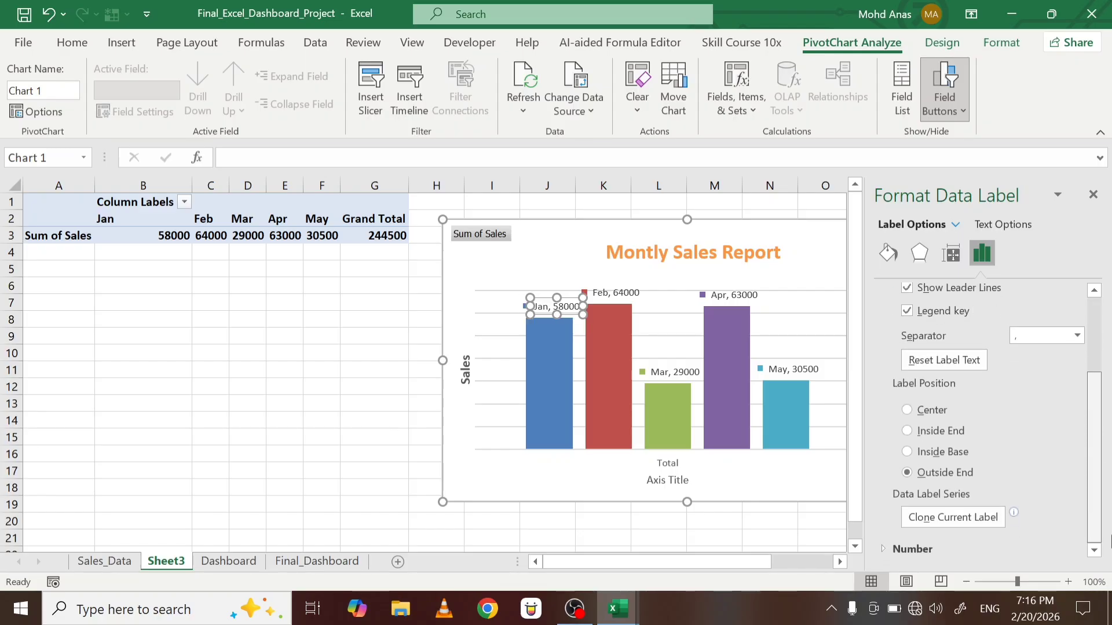
left_click(905, 450)
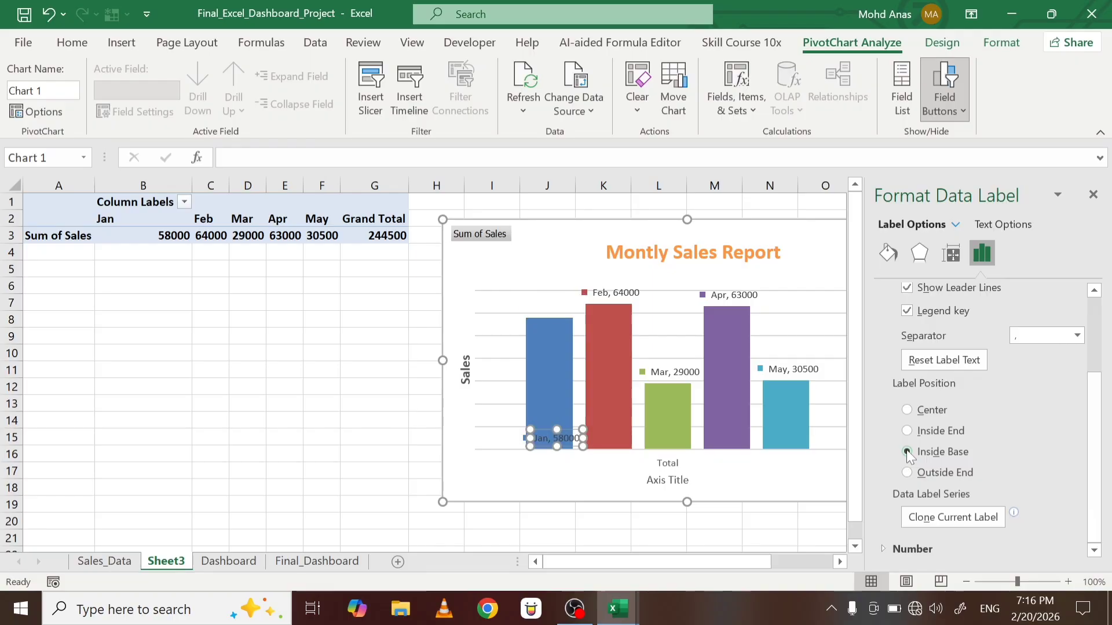
left_click(906, 472)
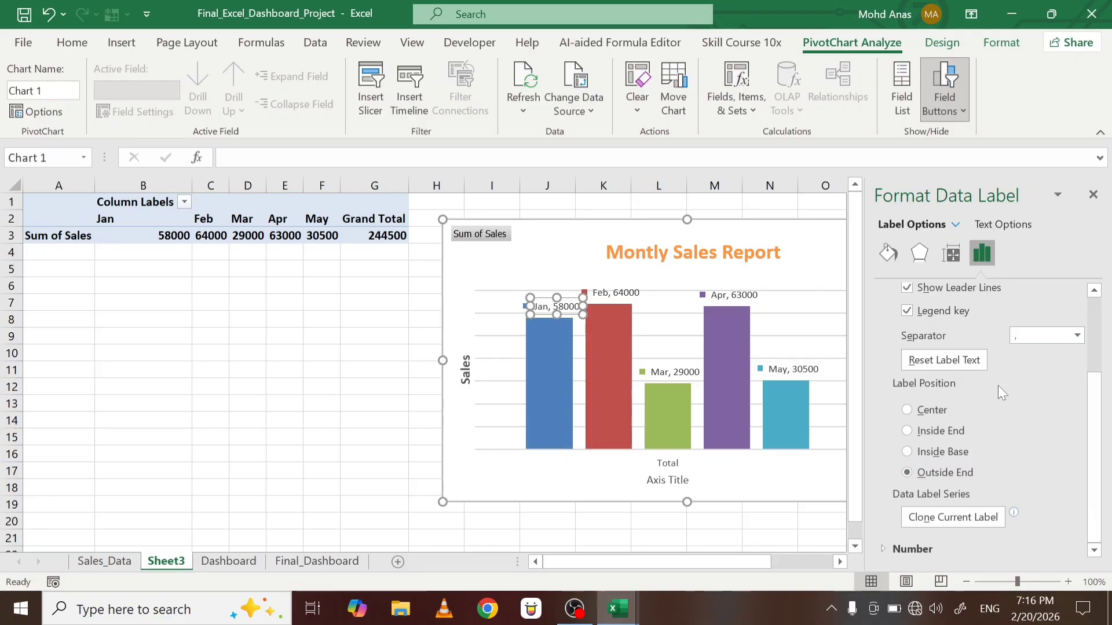
- Try a centred outer shadow preset on the Jan data label
left_click(919, 255)
left_click(883, 291)
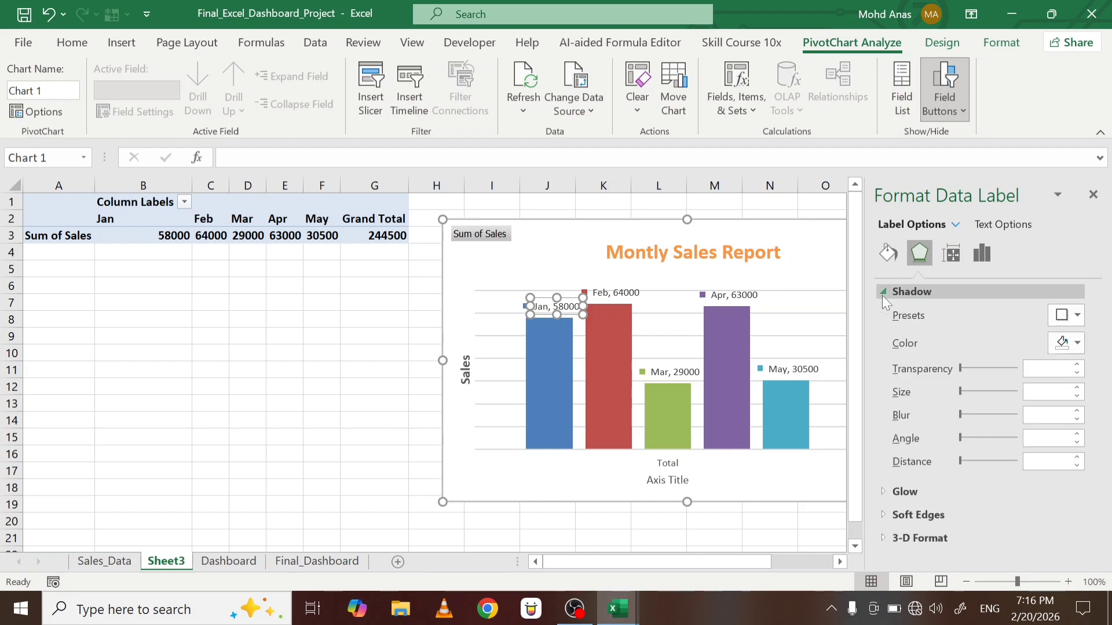
left_click(1060, 320)
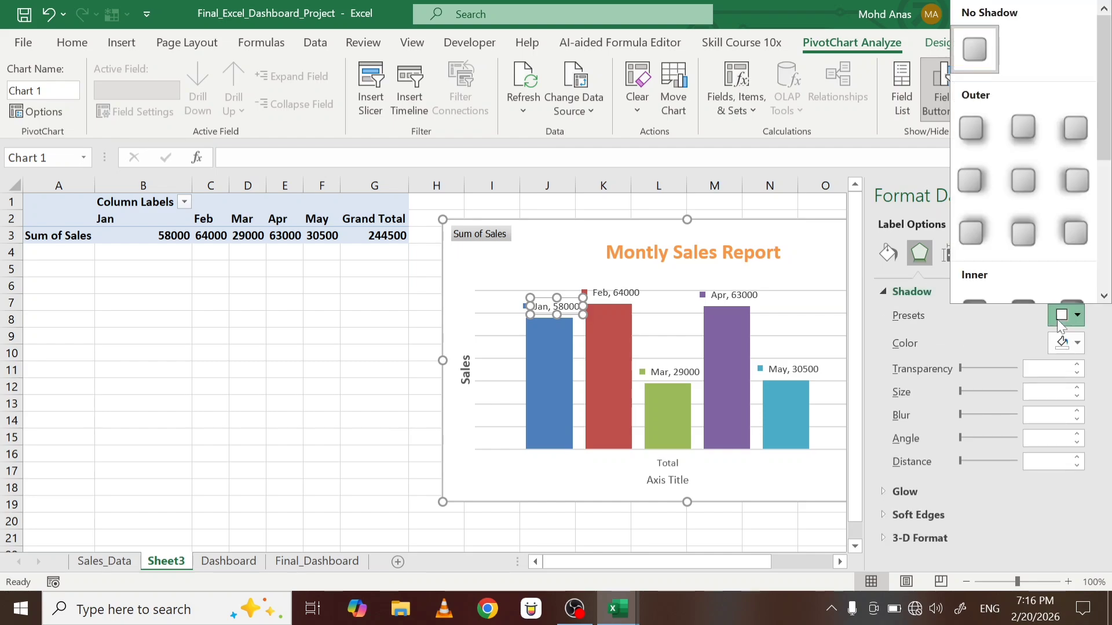
left_click(1026, 189)
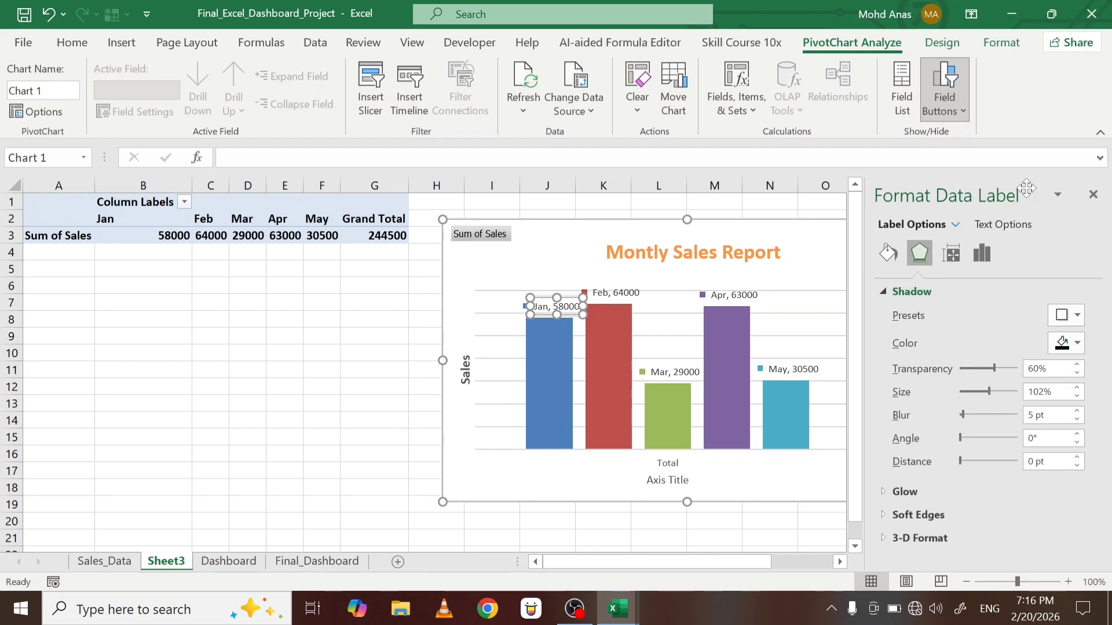
left_click(1092, 195)
- Give the PivotChart's chart area a centred outer shadow preset and keep the chart selected
left_click(824, 242)
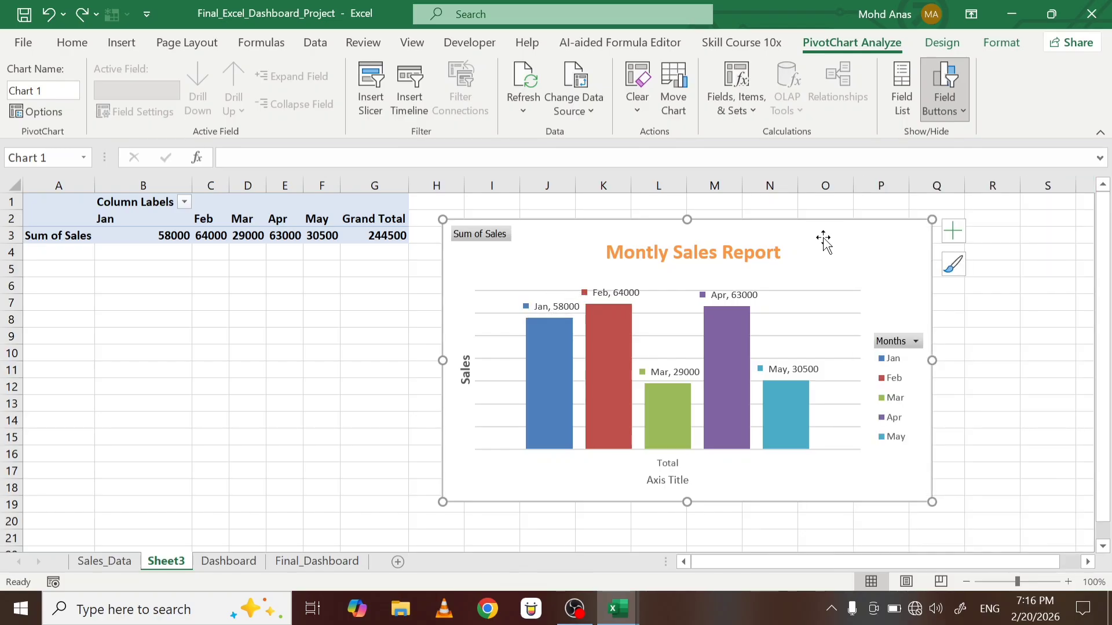
double_click(823, 242)
left_click(921, 255)
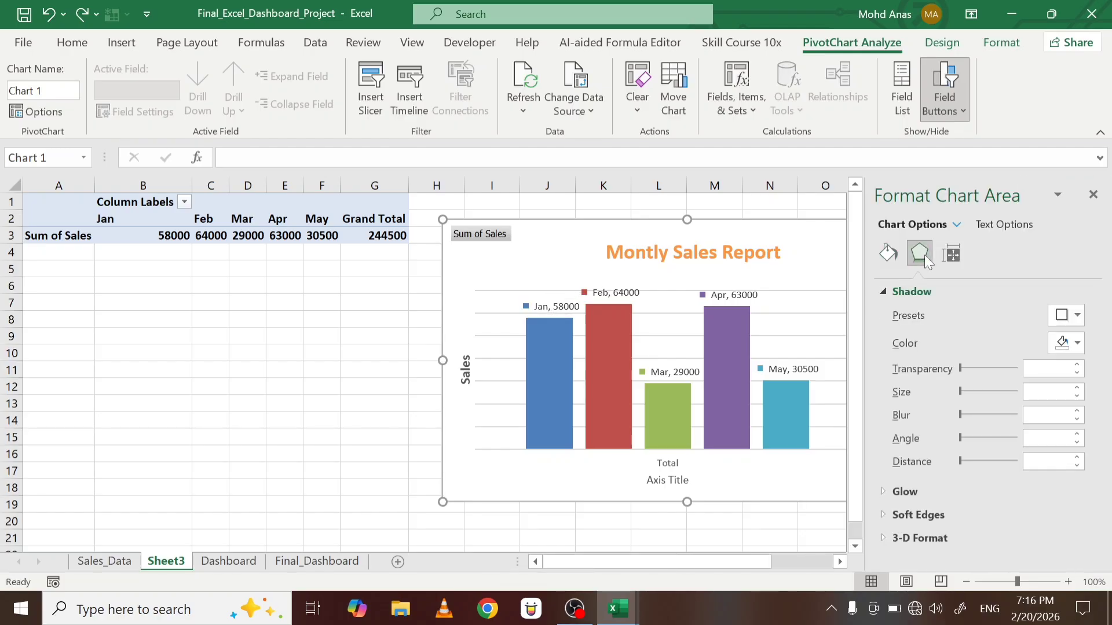
left_click(1067, 343)
left_click(990, 384)
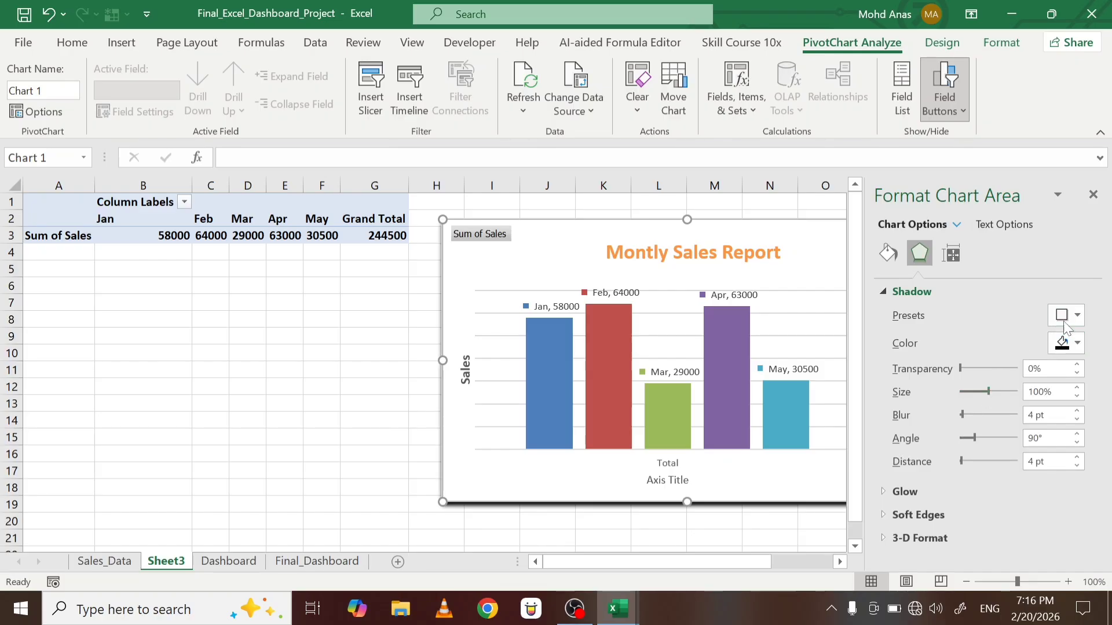
left_click(1068, 316)
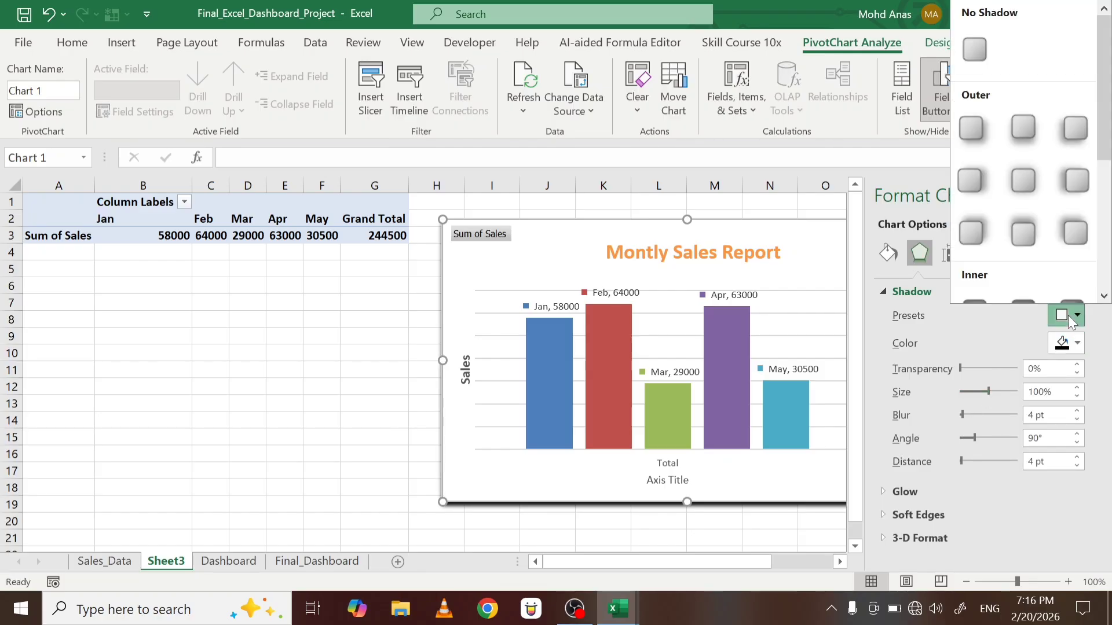
left_click(1030, 196)
left_click(1093, 195)
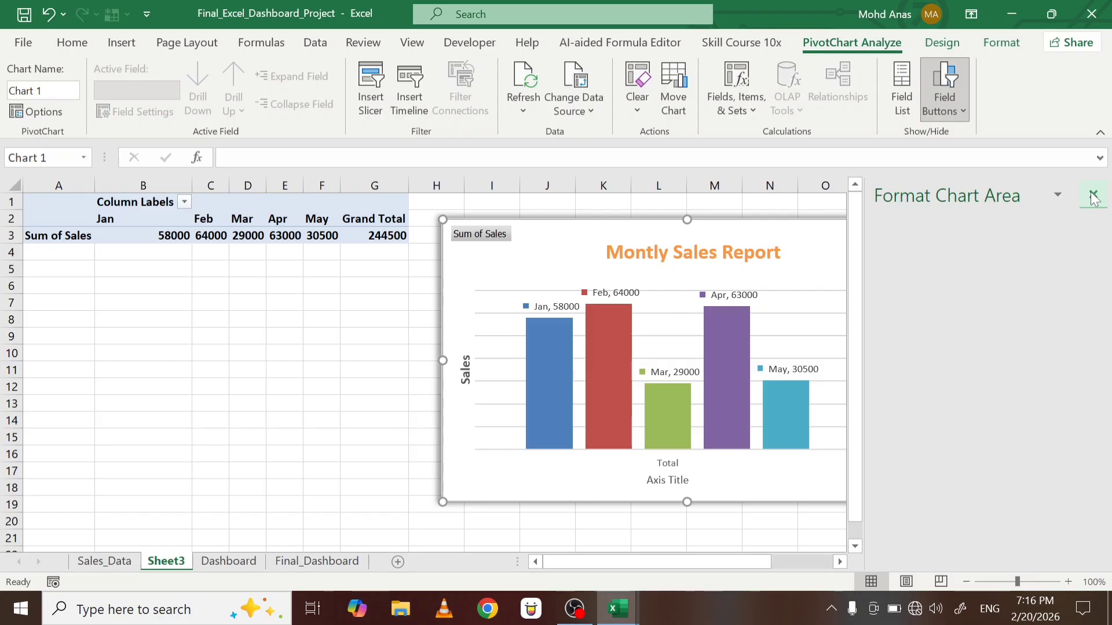
left_click(1017, 286)
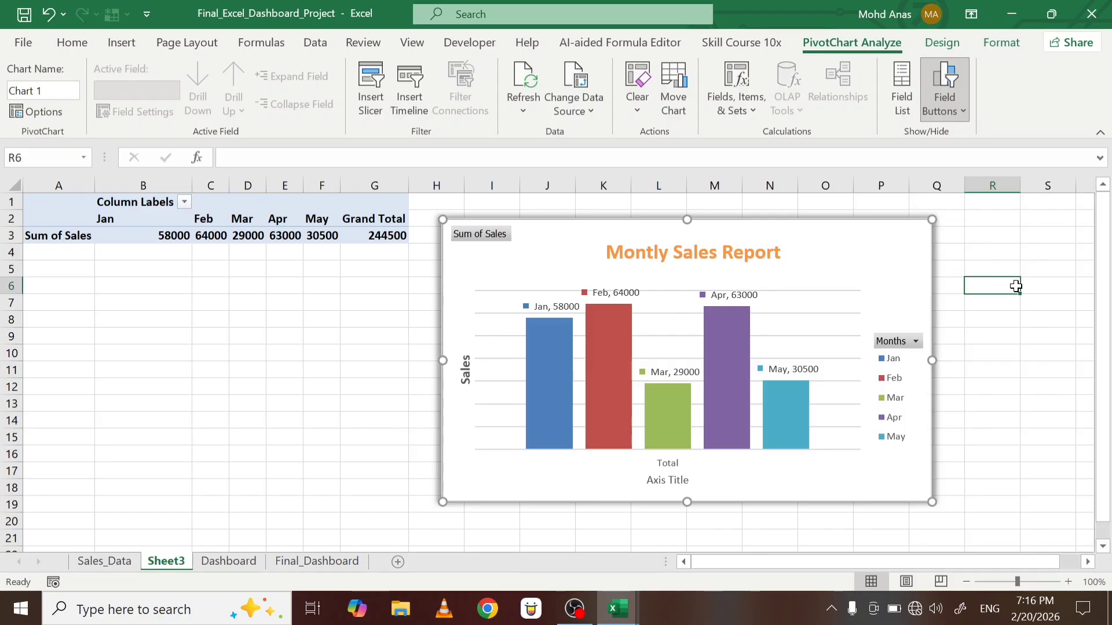
left_click(834, 274)
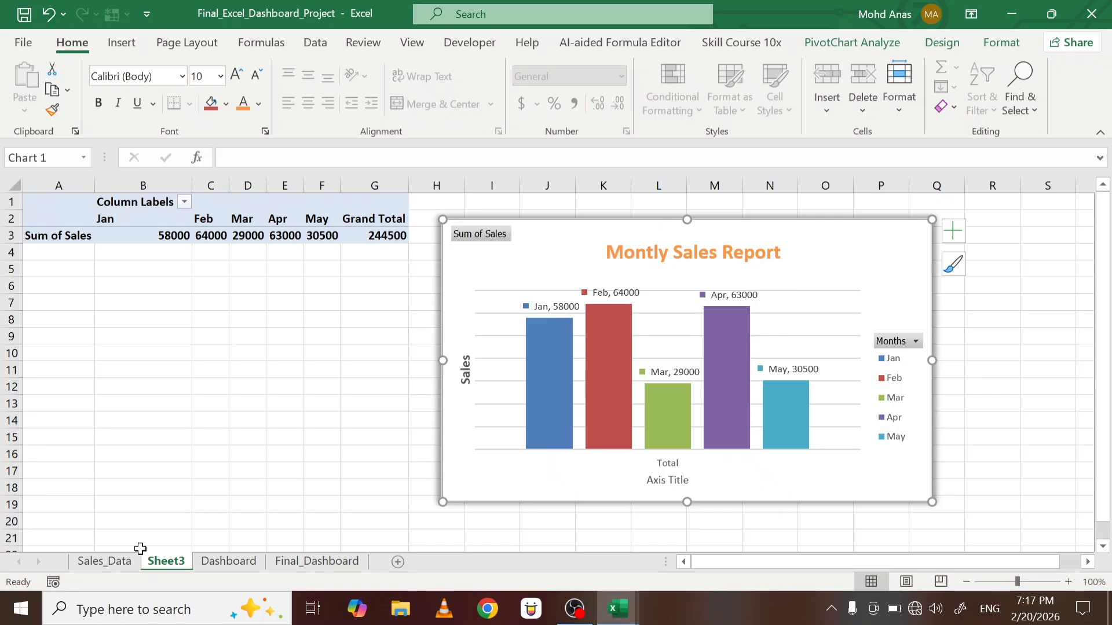
left_click(128, 565)
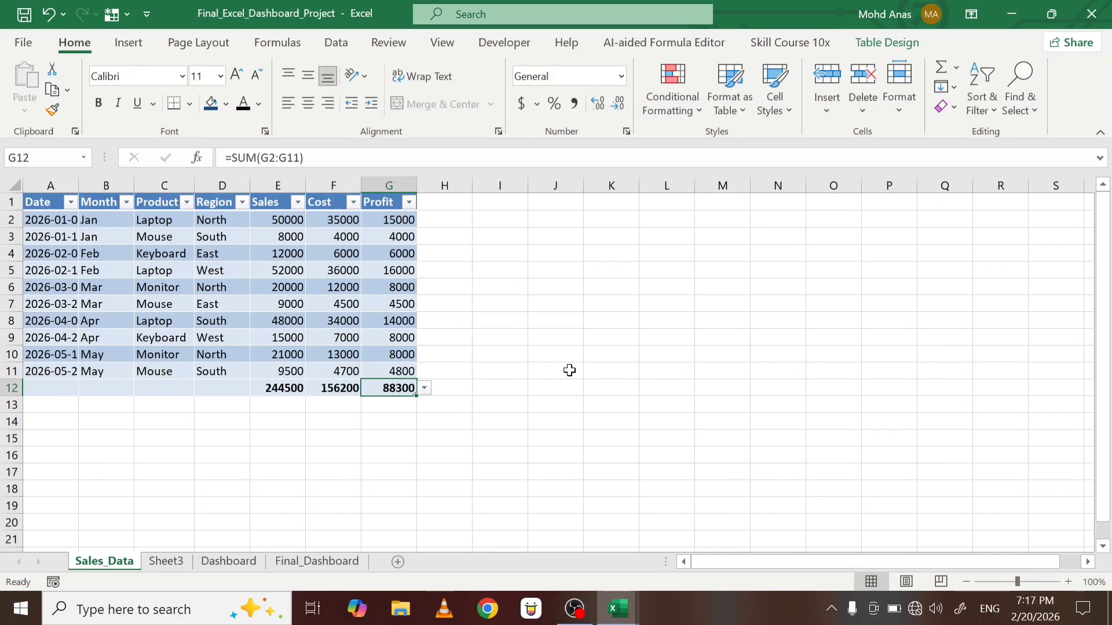
left_click(167, 562)
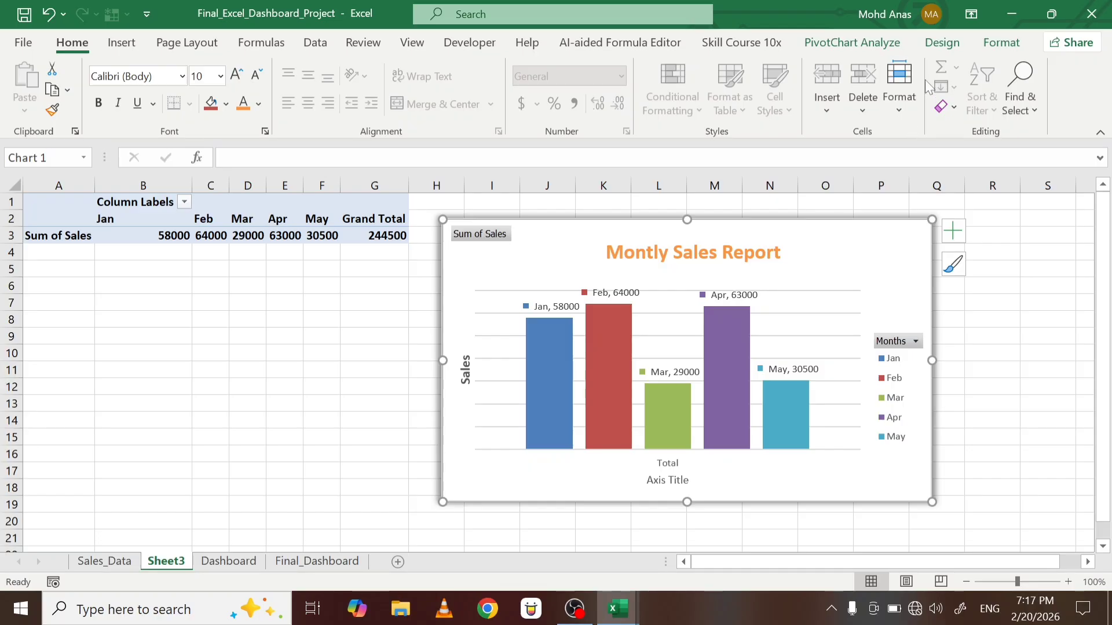
- Move the PivotChart from Sheet3 to the Dashboard sheet as an embedded object
left_click(941, 44)
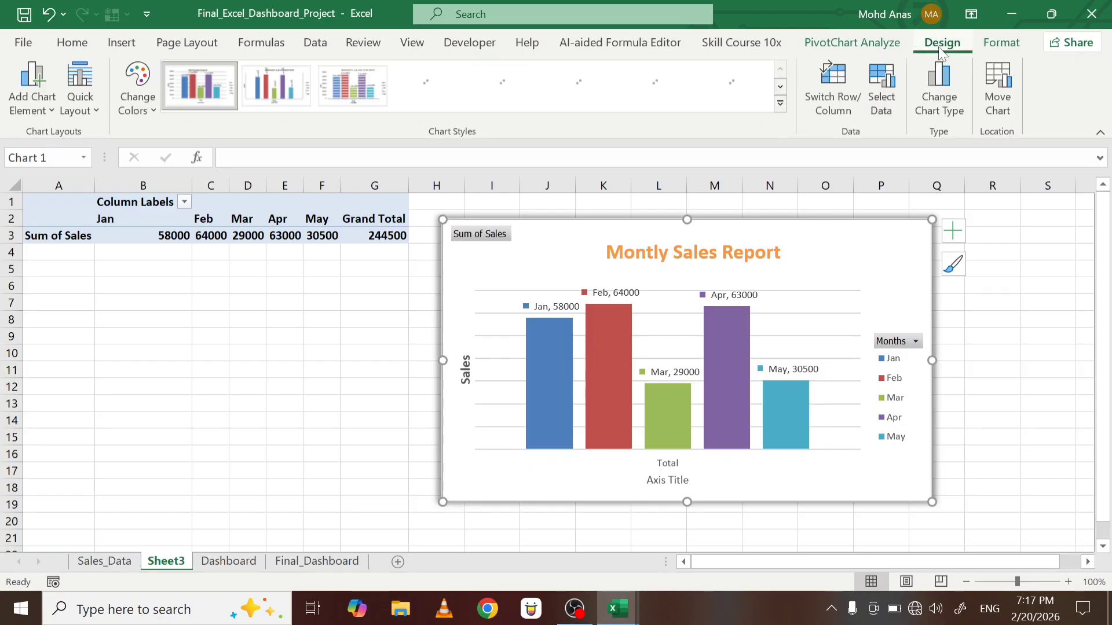
left_click(1003, 106)
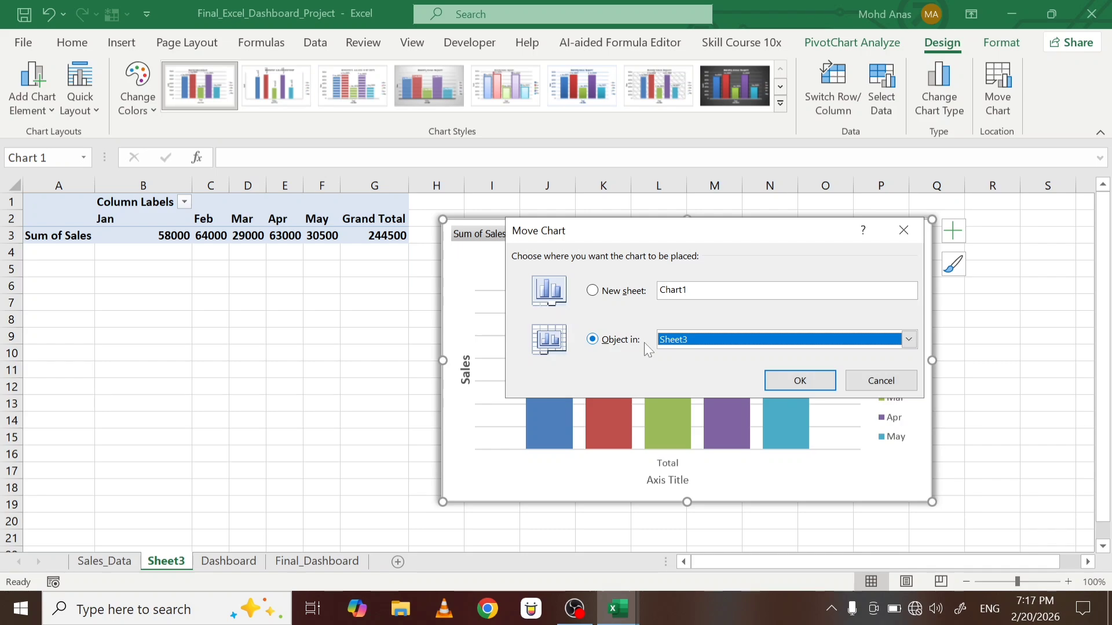
left_click(909, 339)
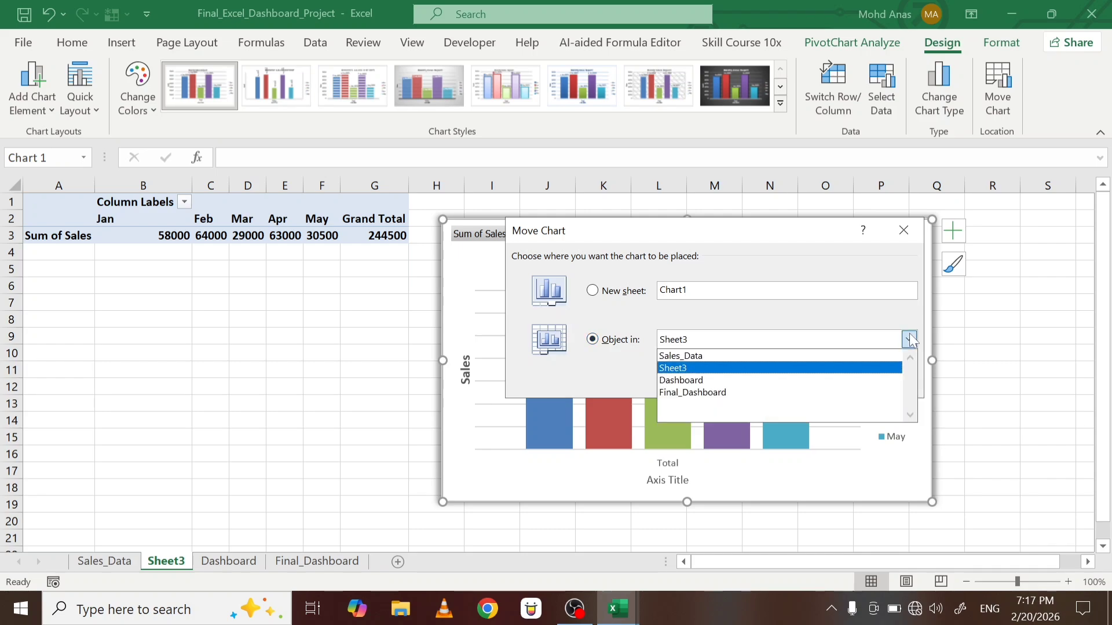
left_click(709, 356)
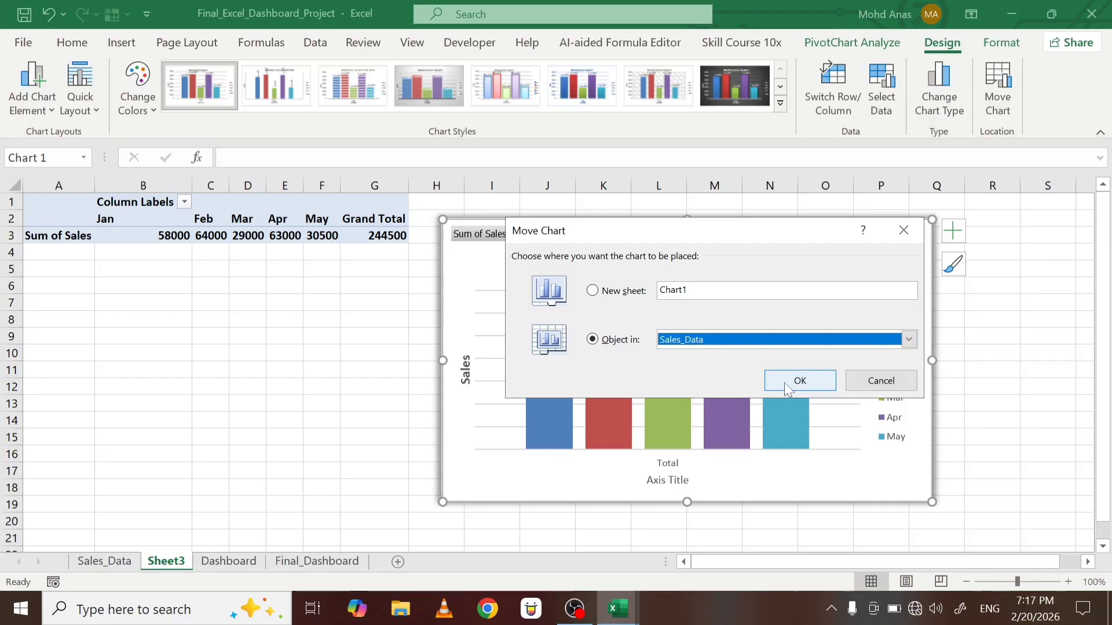
left_click(773, 341)
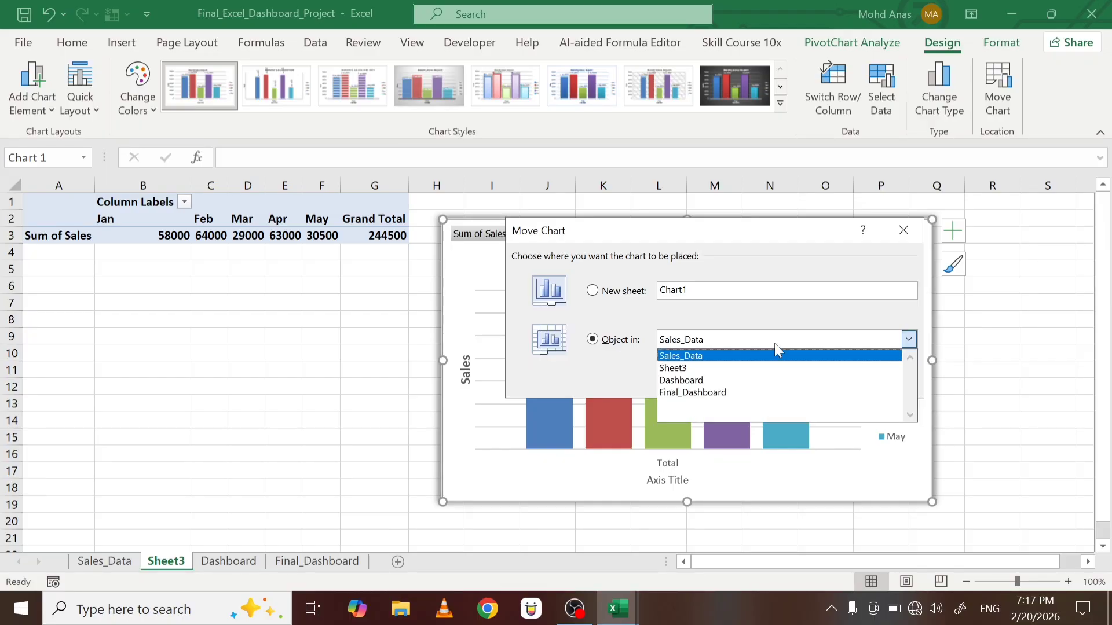
left_click(689, 381)
left_click(790, 380)
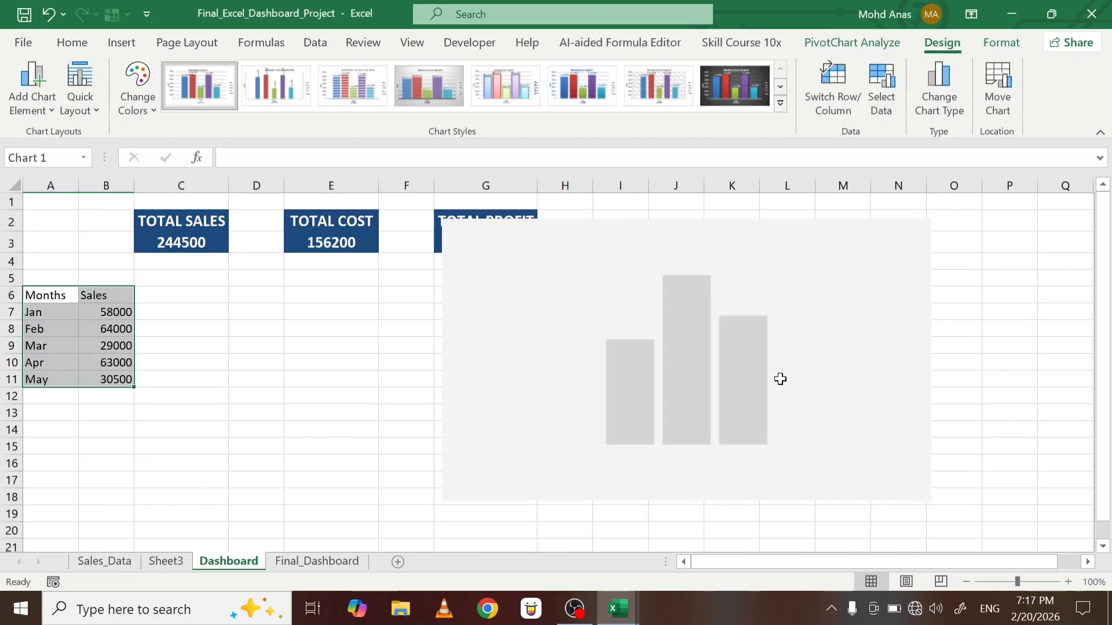
- Position the PivotChart below the total cards, beside the Months and Sales table, and resize it to span about columns C to I
left_click_drag(591, 251, 324, 300)
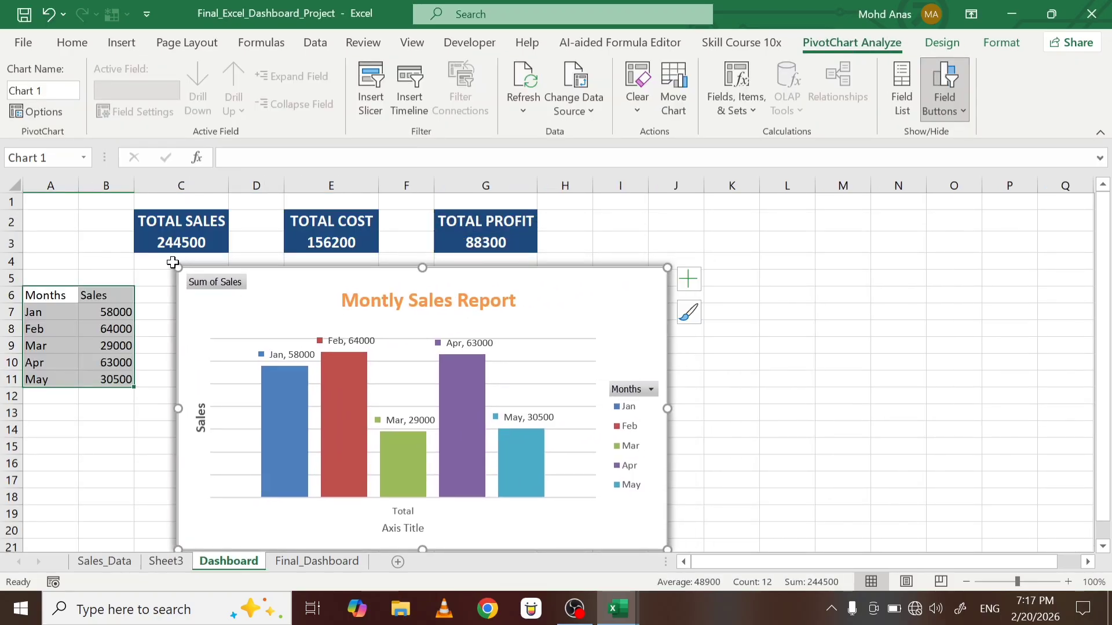
left_click_drag(177, 267, 256, 308)
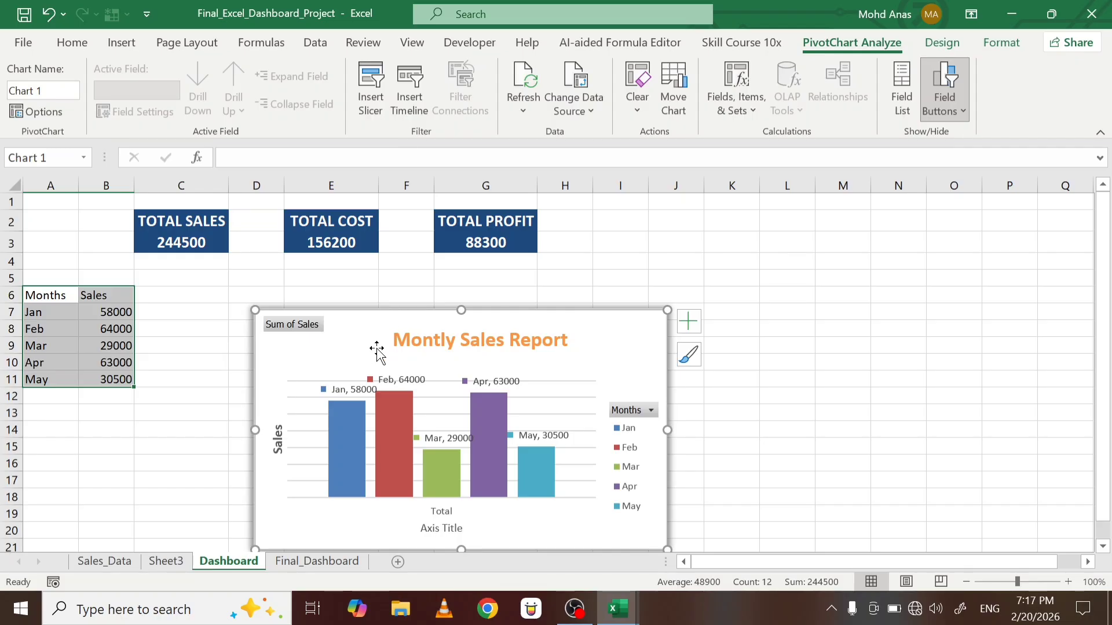
left_click_drag(375, 348, 293, 311)
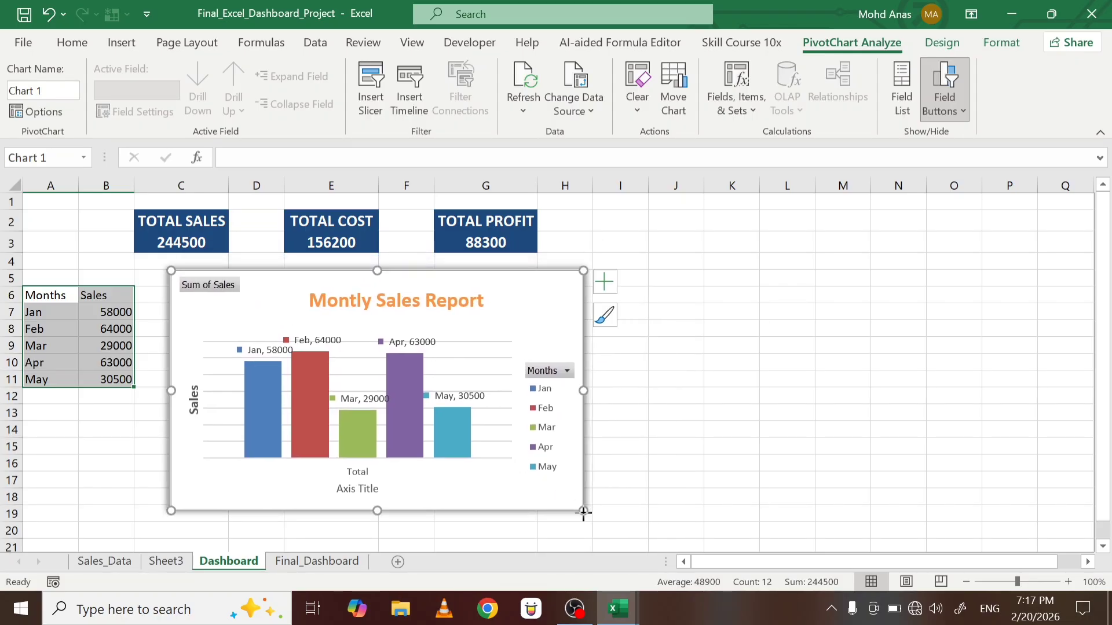
left_click_drag(583, 510, 599, 524)
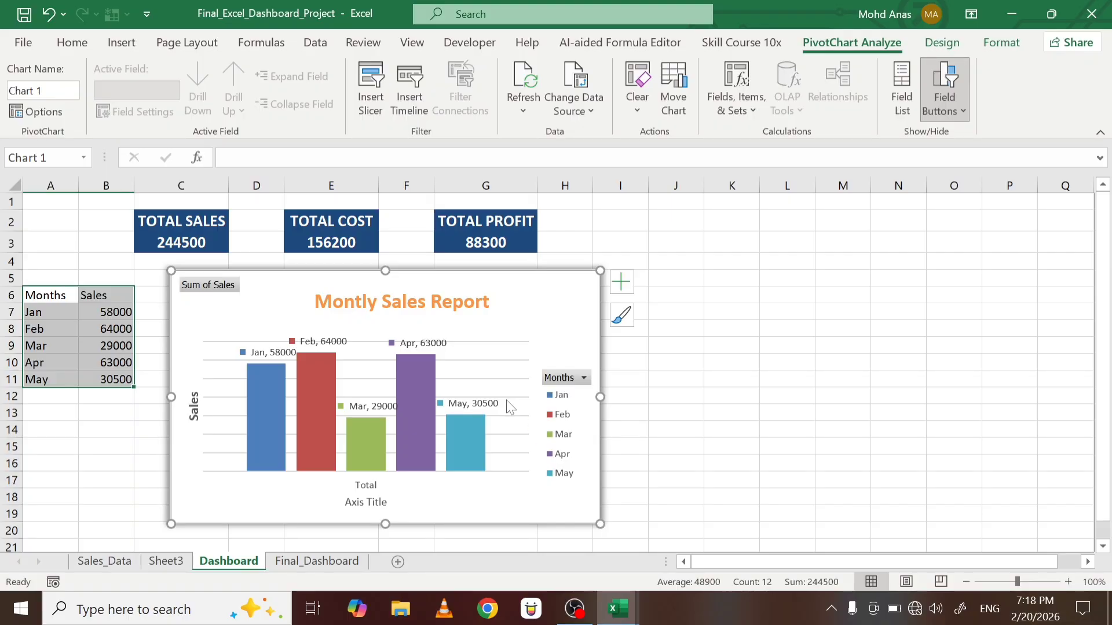